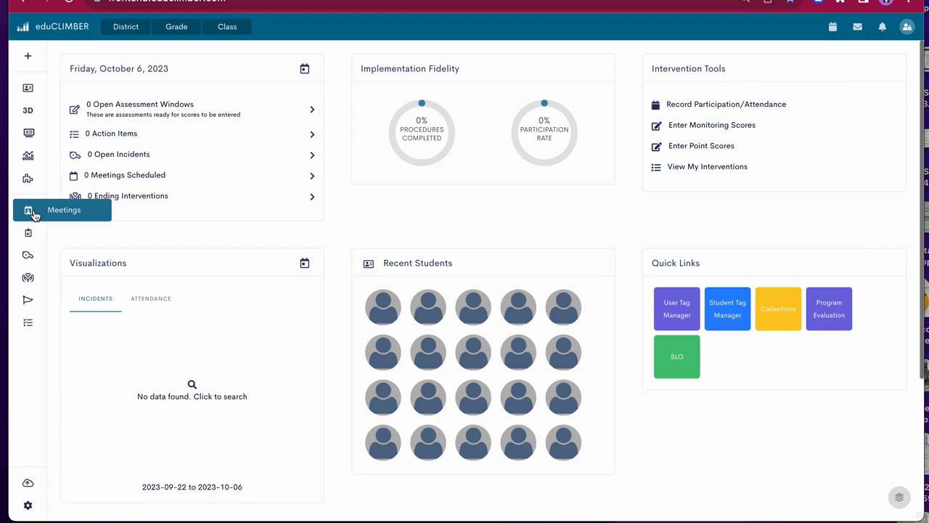
Start a new meeting from the Meetings page and title it "MTSS Meeting 3-5".
click(31, 213)
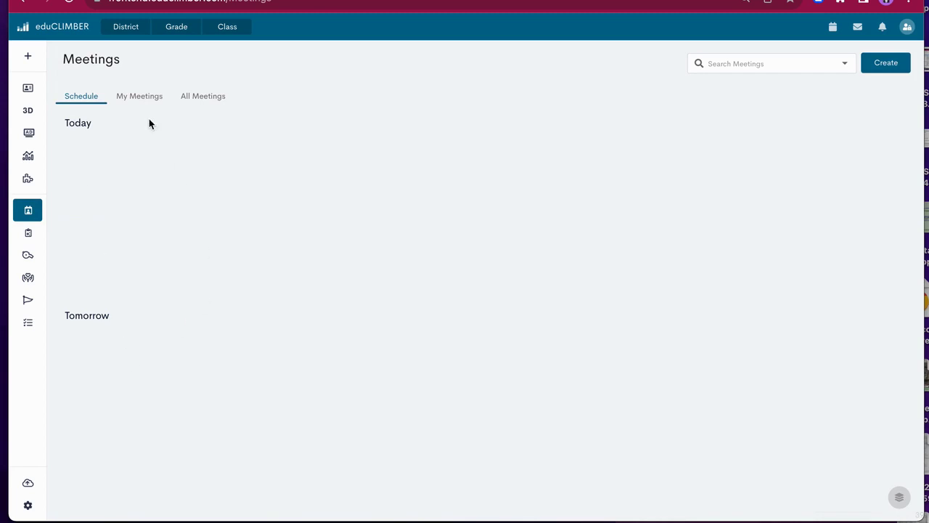
click(143, 96)
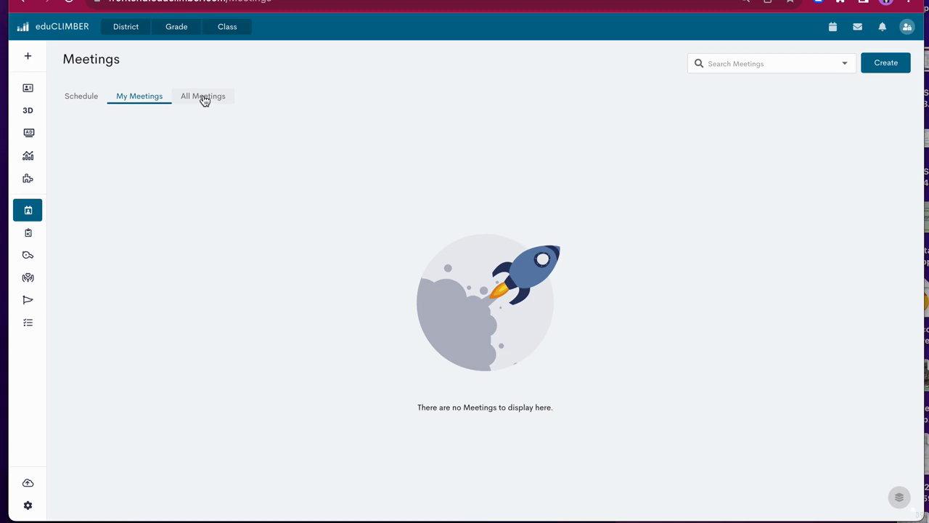
click(892, 64)
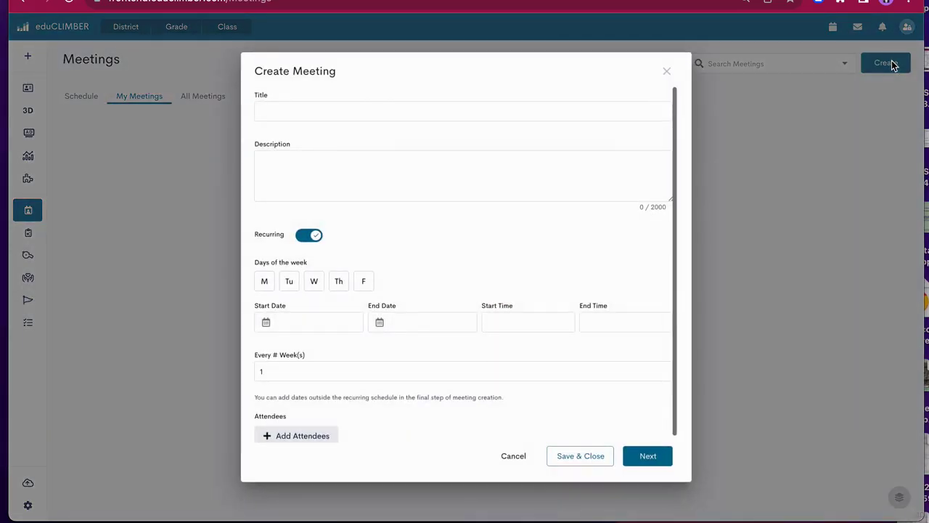
click(411, 114)
text(MTSS Meet)
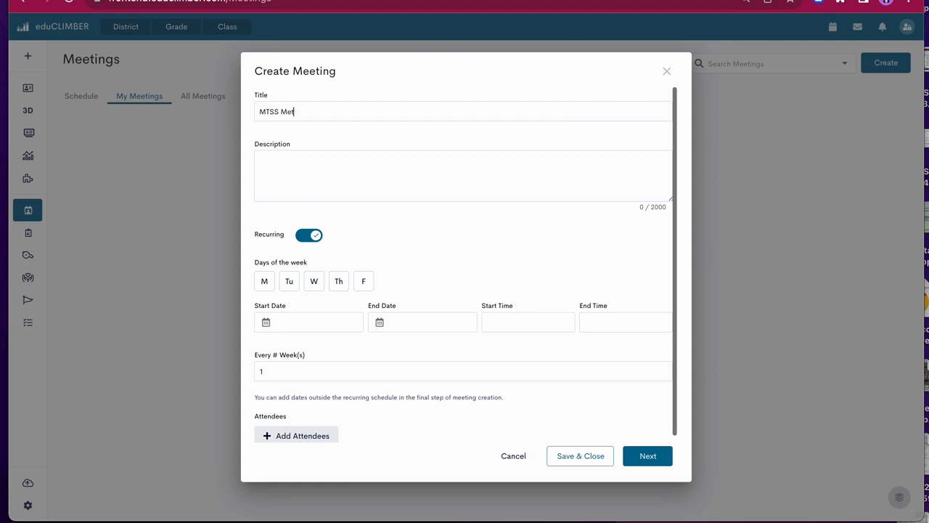
text(ing)
key(BackSpace)
key(BackSpace)
text(ng 3-5)
Enter "Student Success Review Meetings" as the meeting's description.
click(409, 173)
text(We)
key(BackSpace)
key(BackSpace)
text(Student )
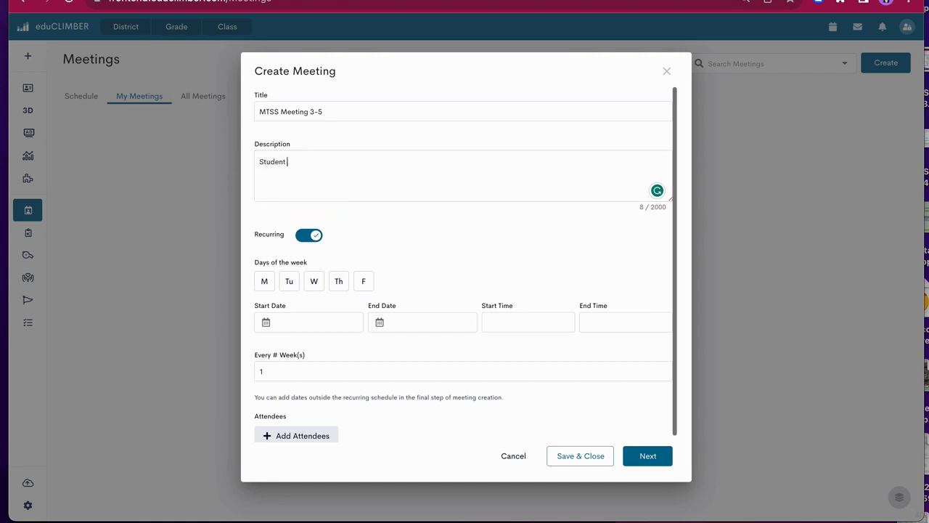
text(Success Review Meetings)
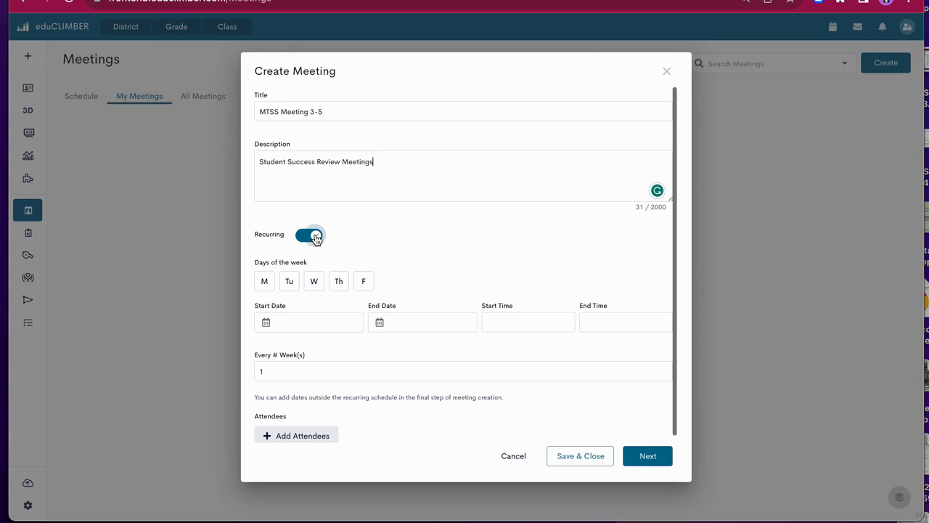
Set the recurring meeting to Tuesdays, starting 10/03/2023 and ending 10/24/2023.
click(290, 283)
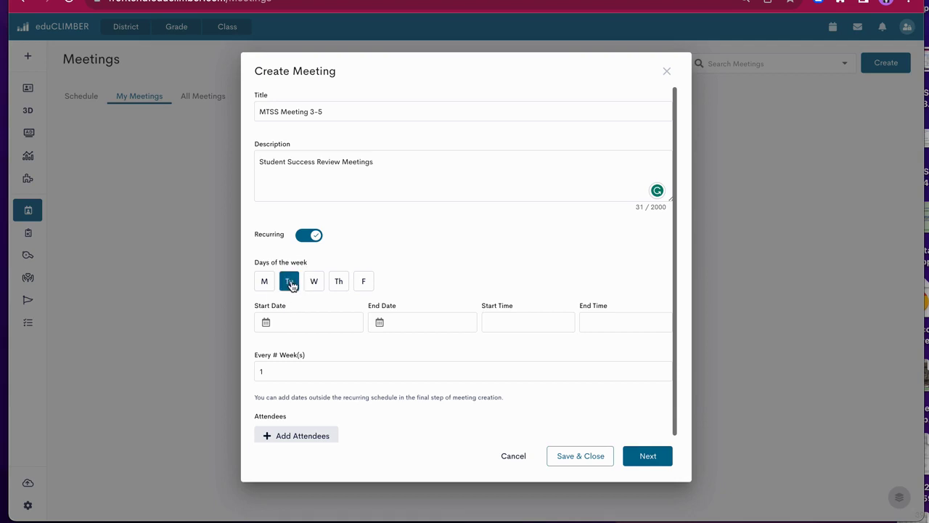
click(267, 324)
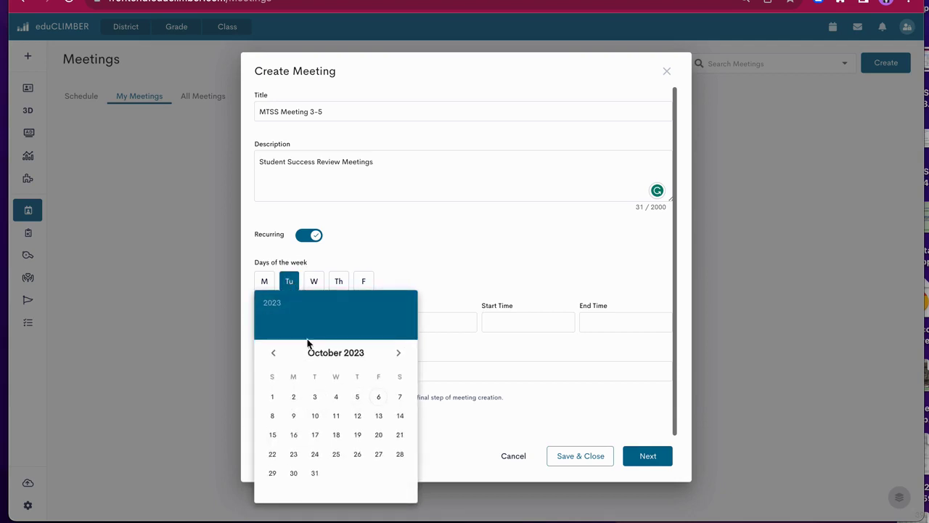
click(314, 399)
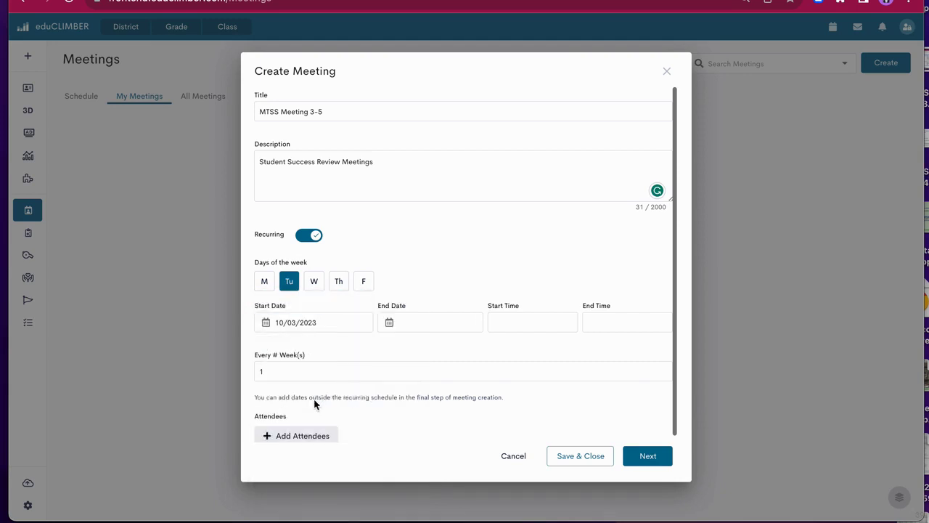
click(389, 323)
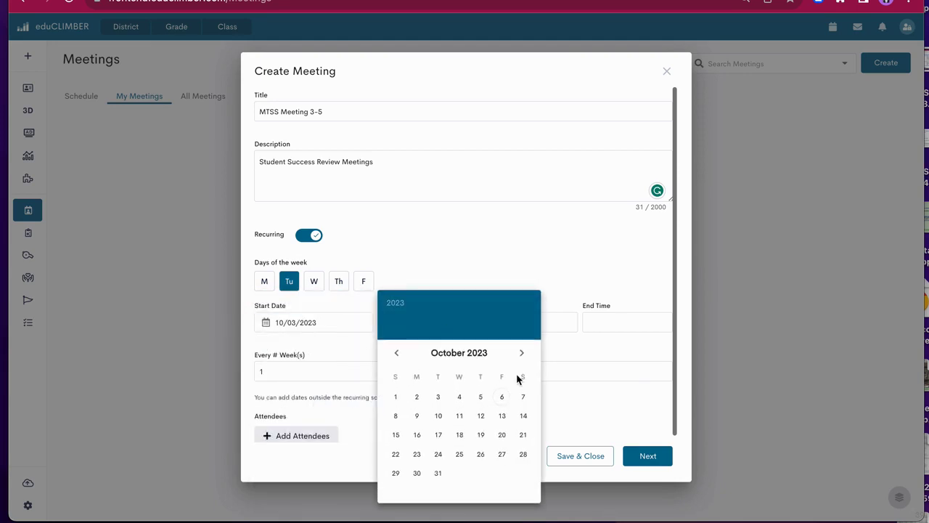
click(438, 454)
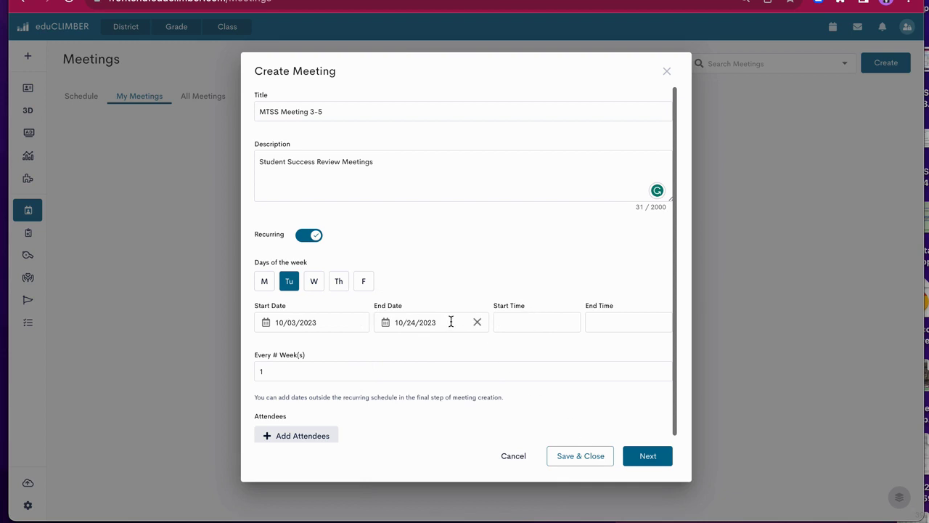
Set the meeting's start time to 2:30 PM.
scroll(409, 283, down, 1)
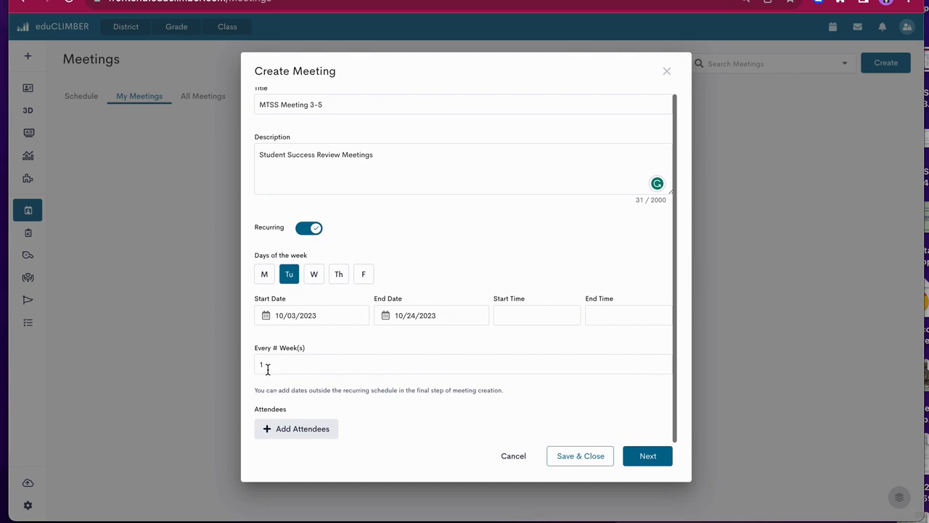
scroll(273, 365, up, 1)
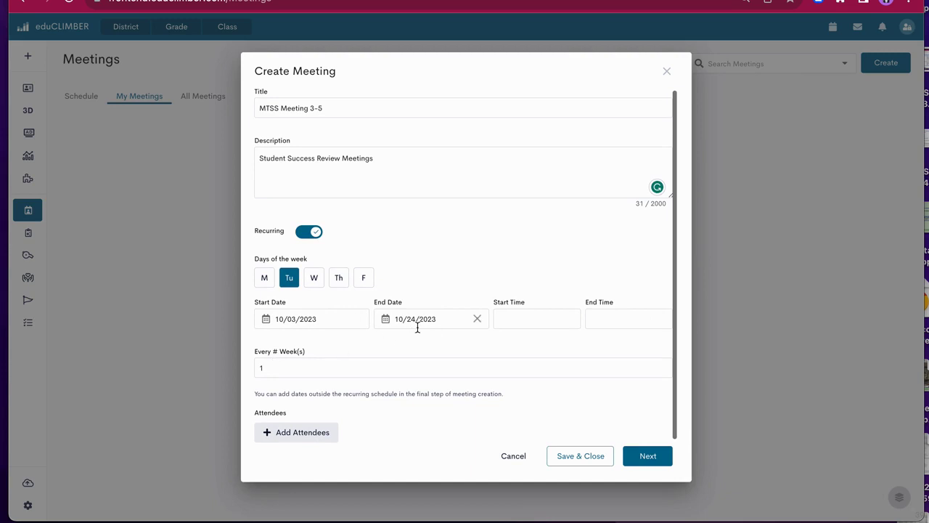
click(541, 319)
click(630, 392)
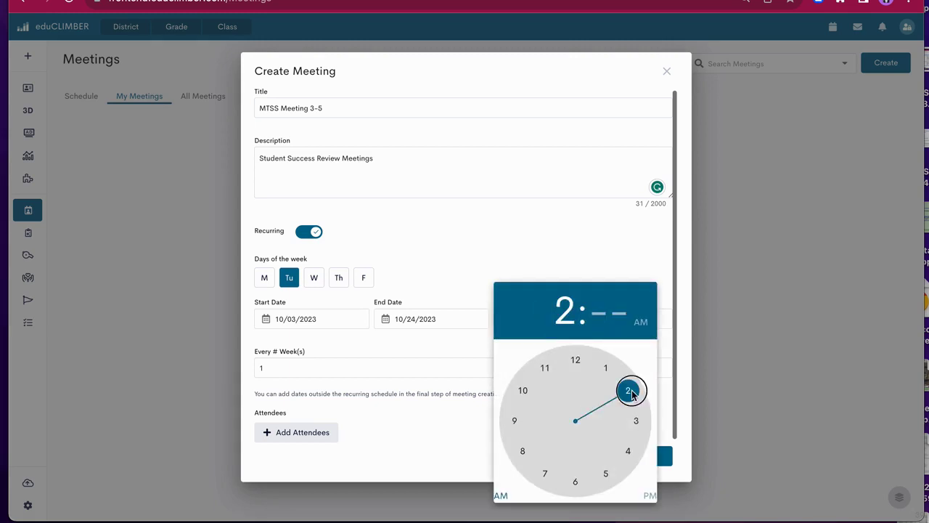
click(572, 483)
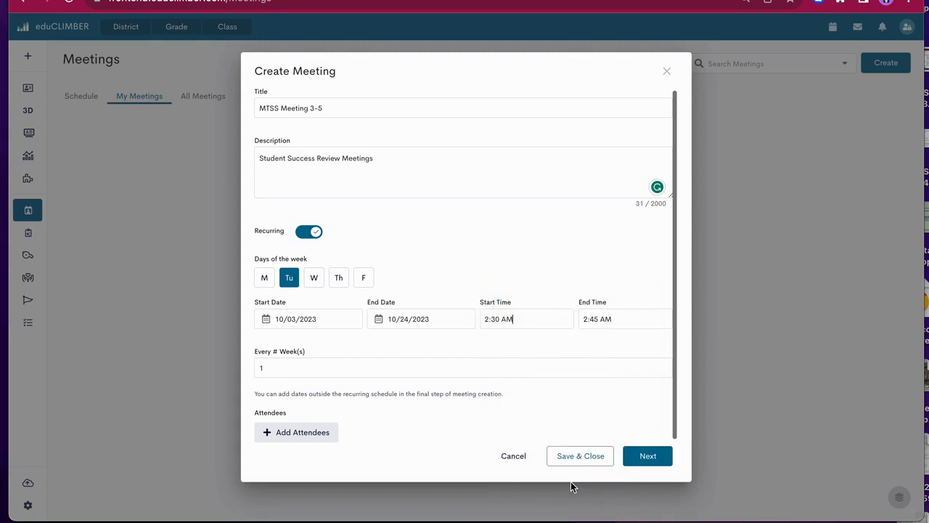
click(511, 320)
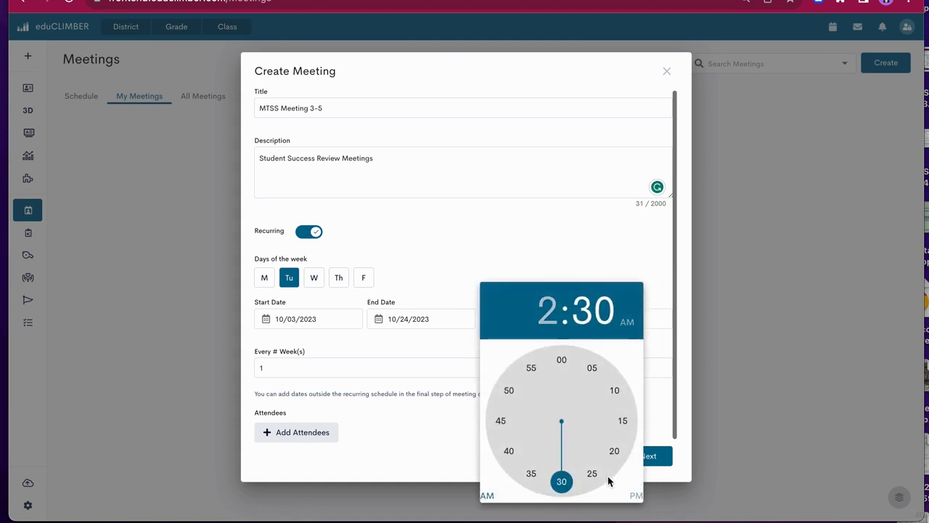
click(636, 495)
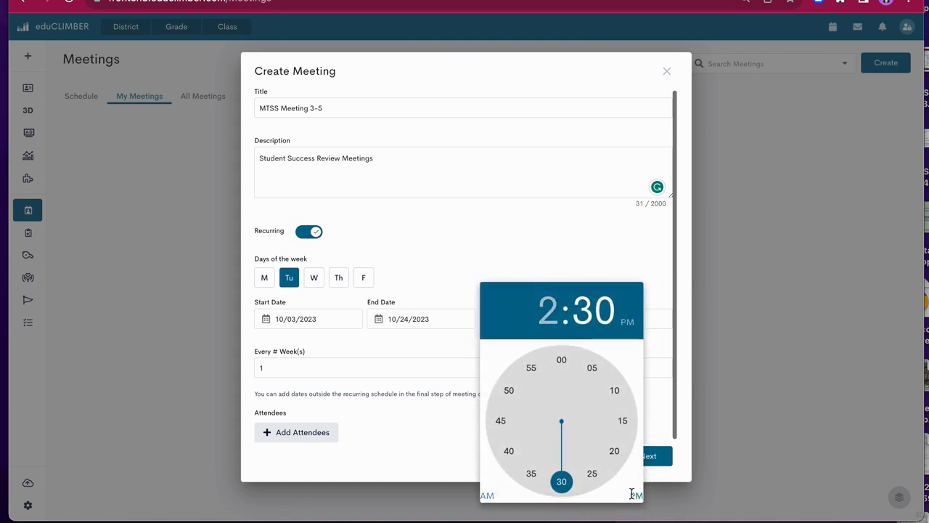
click(618, 264)
Set the meeting's end time to 3:15 PM and open the attendee selection.
click(610, 324)
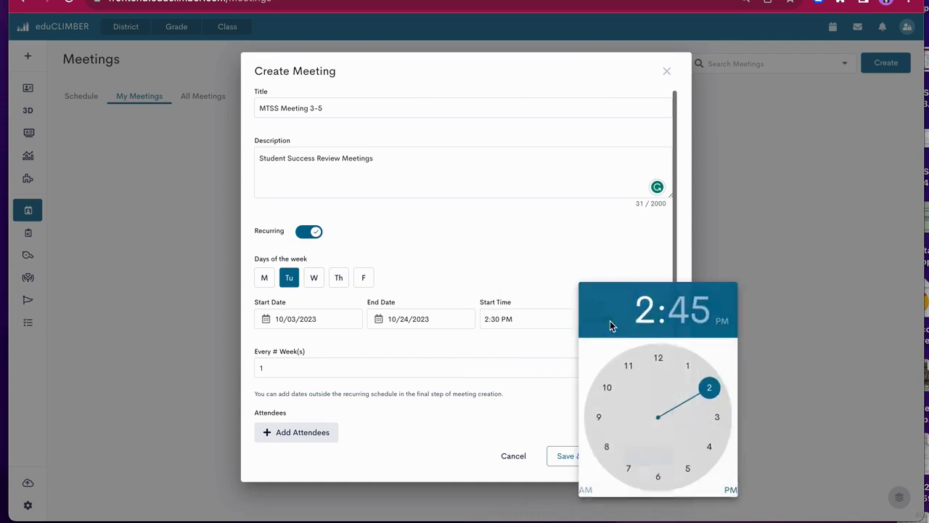
click(723, 421)
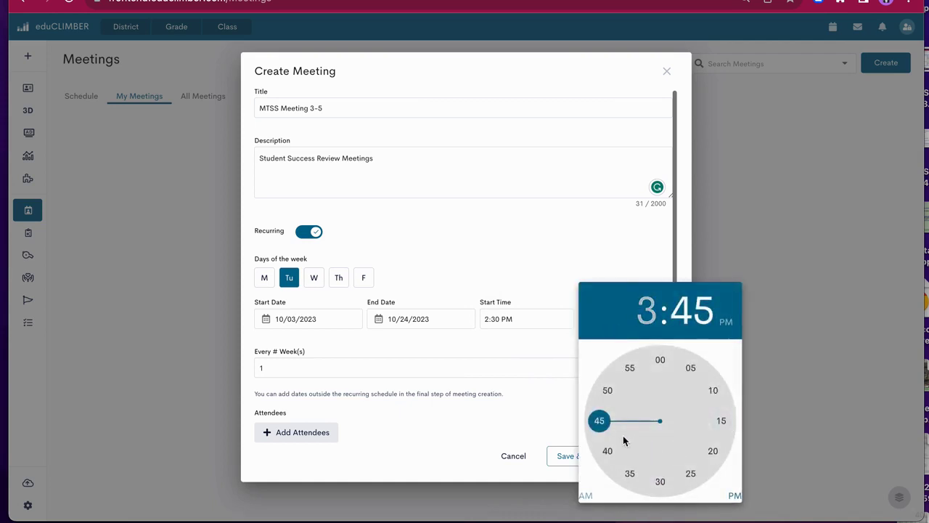
click(724, 421)
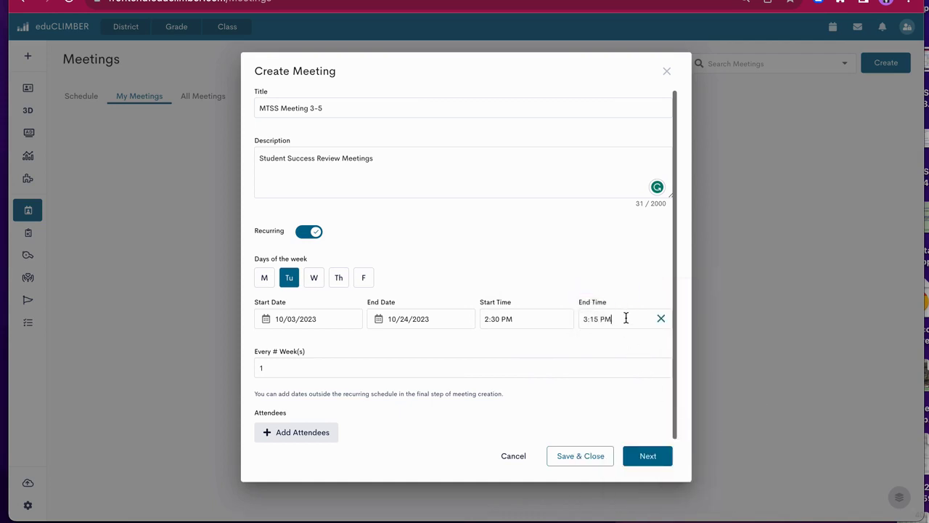
scroll(280, 365, down, 1)
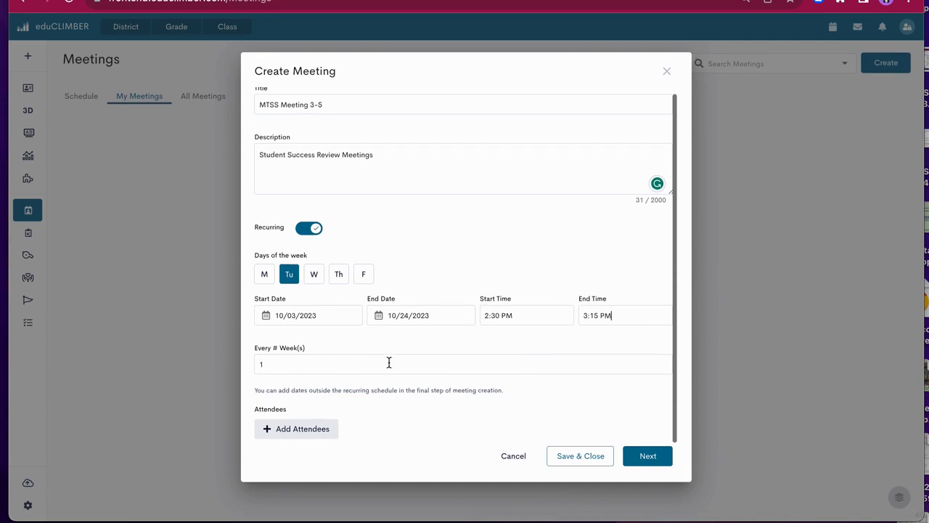
click(298, 433)
Try to select the Instructional Coach as an attendee by searching for the last name.
click(423, 143)
text(Gray)
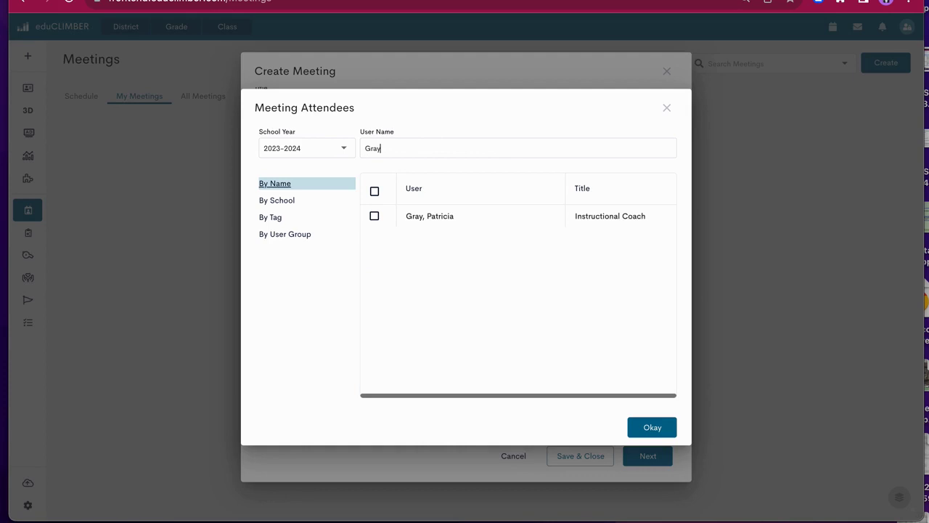
click(375, 217)
Search for the Director of Curriculum by last name and add that user as a meeting attendee.
drag(438, 150, 363, 148)
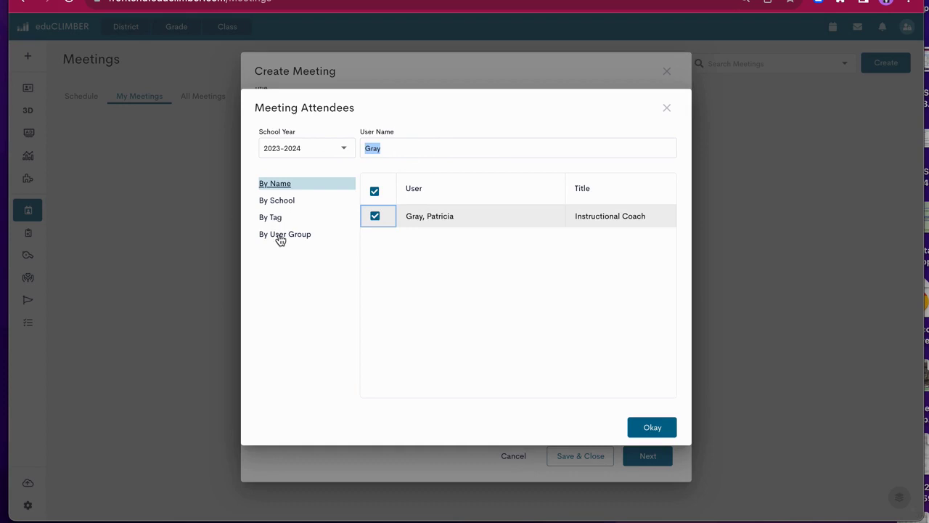
click(346, 149)
click(347, 149)
key(BackSpace)
text(ladea)
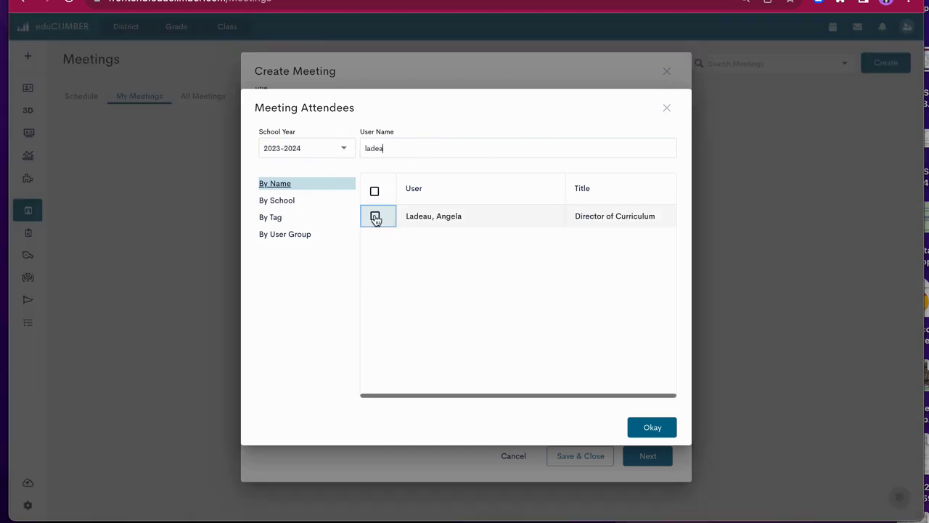
click(375, 218)
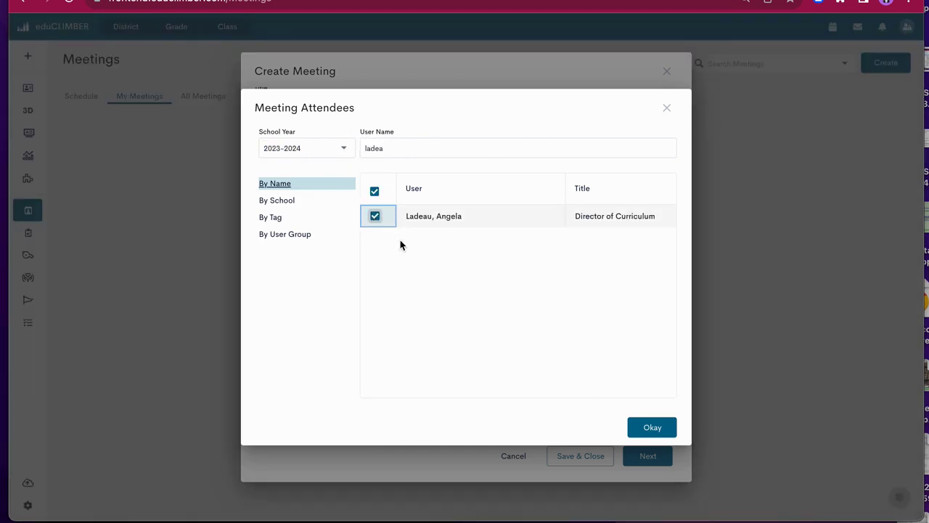
click(652, 428)
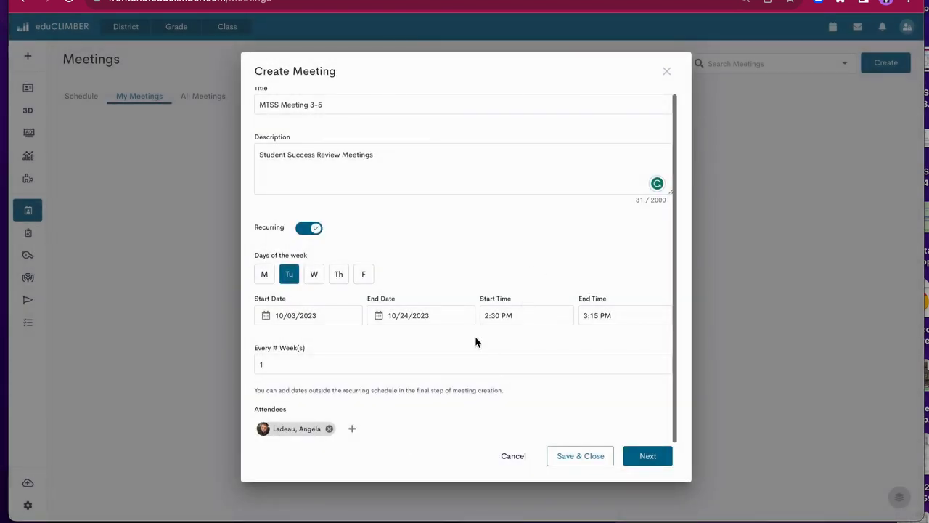
Add the Instructional Coach as another attendee, searching by last name.
click(352, 428)
click(440, 147)
text(gray)
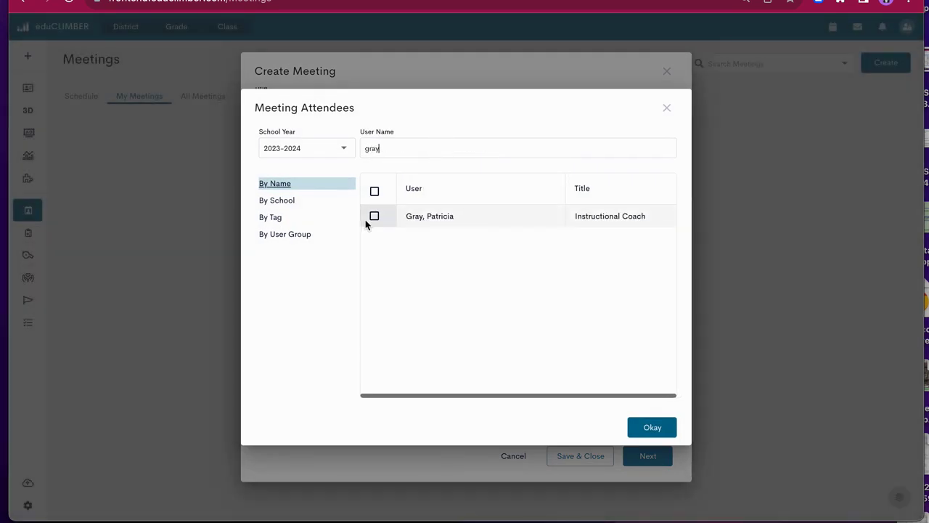
click(374, 217)
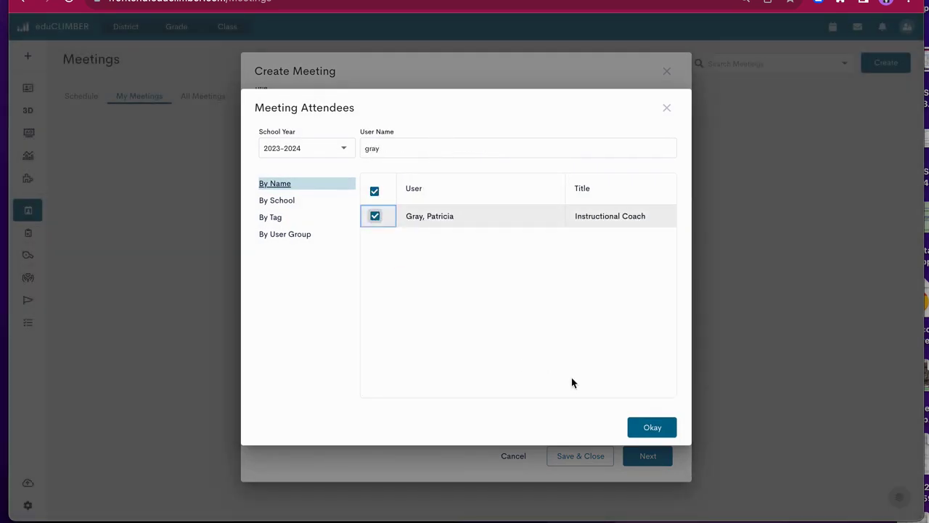
click(636, 428)
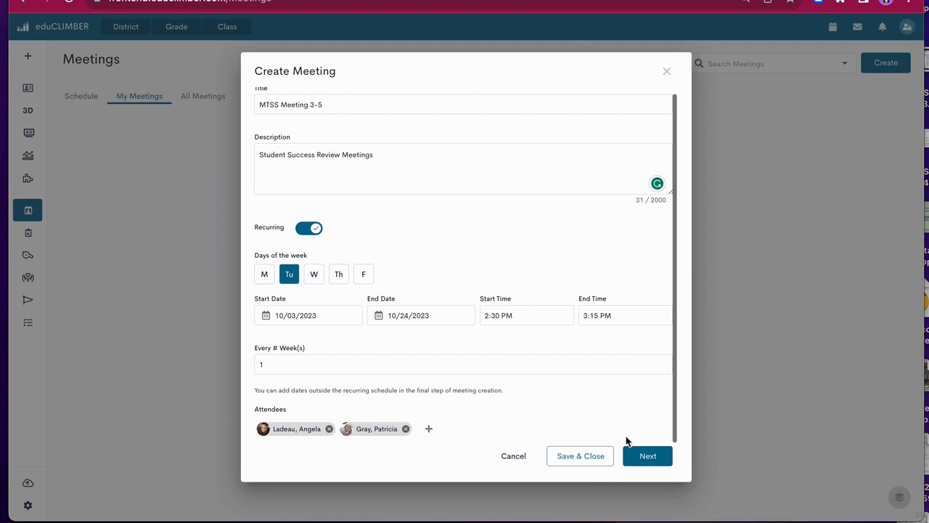
Proceed to the student stage, add the student found by student number, and save the meeting to continue to its configuration.
click(647, 457)
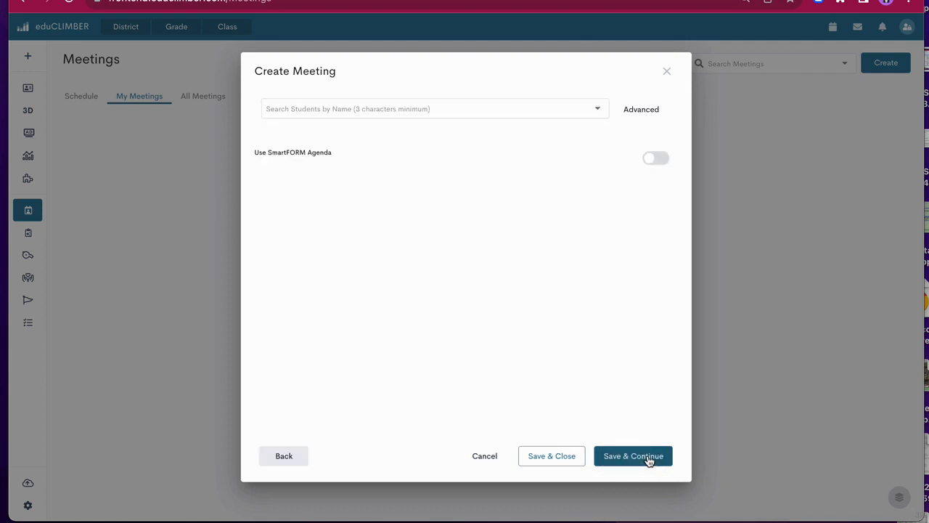
click(462, 108)
text(812)
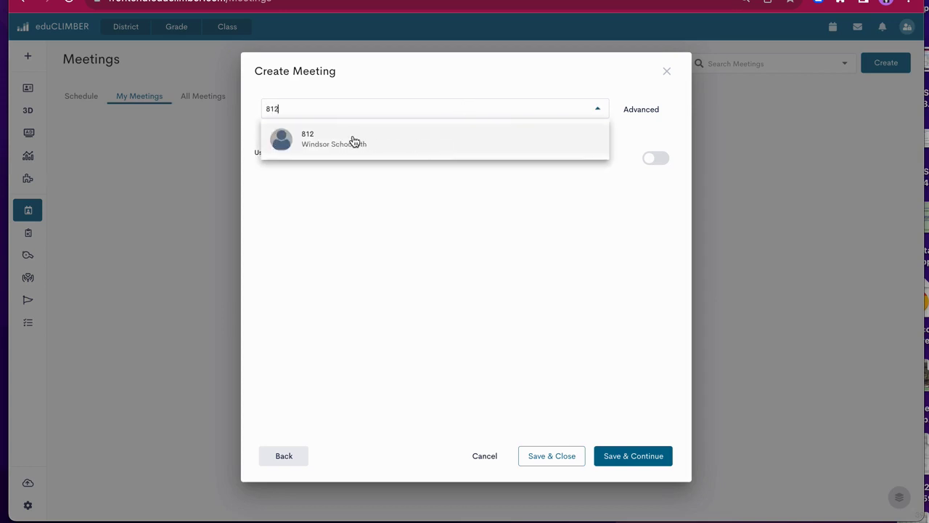
click(353, 141)
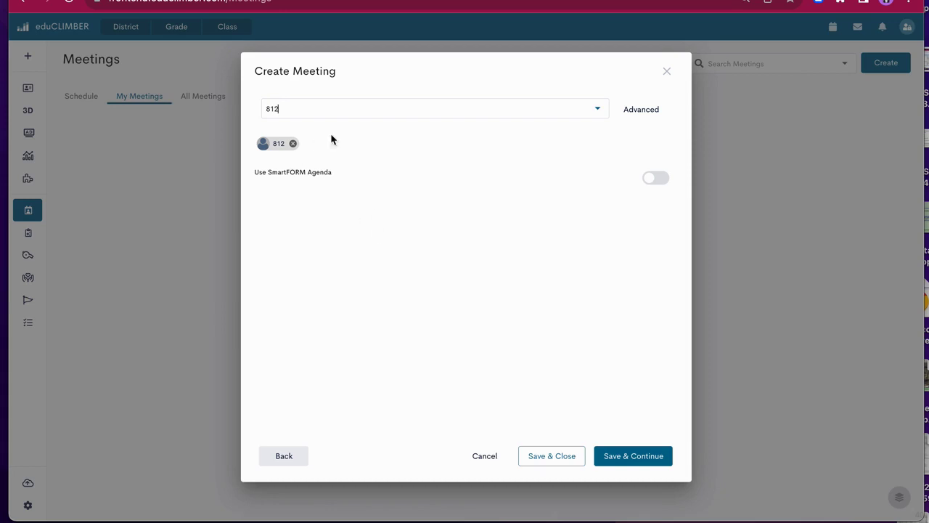
click(656, 458)
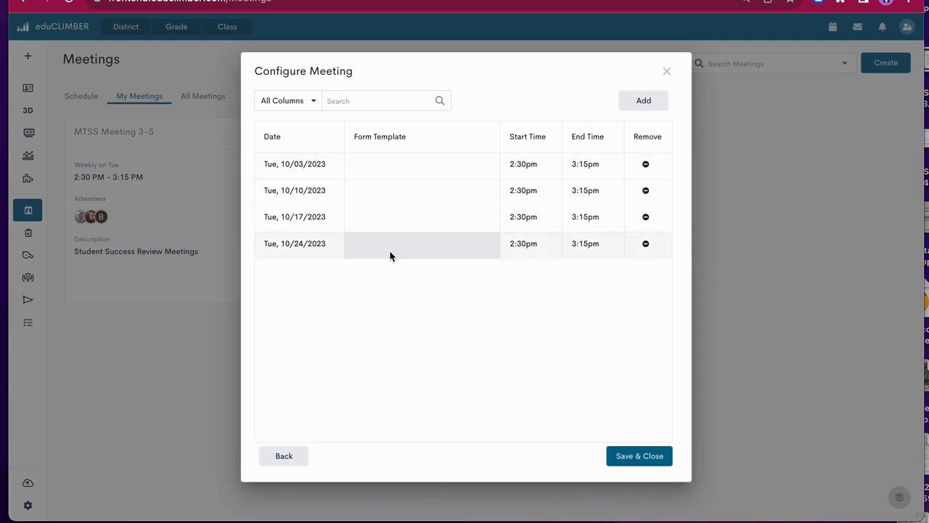
Review the form templates offered for the 10/03/2023 meeting without choosing one, and save and close the meeting configuration.
click(405, 172)
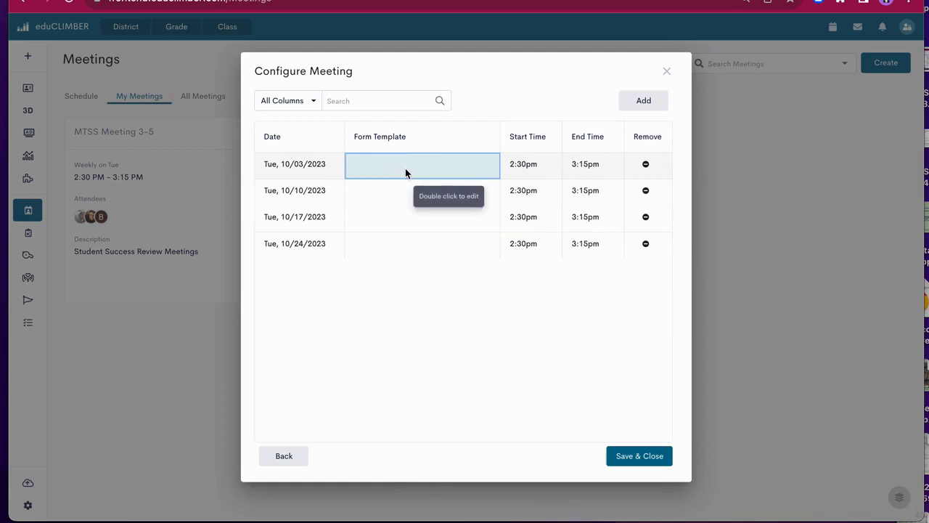
double_click(405, 171)
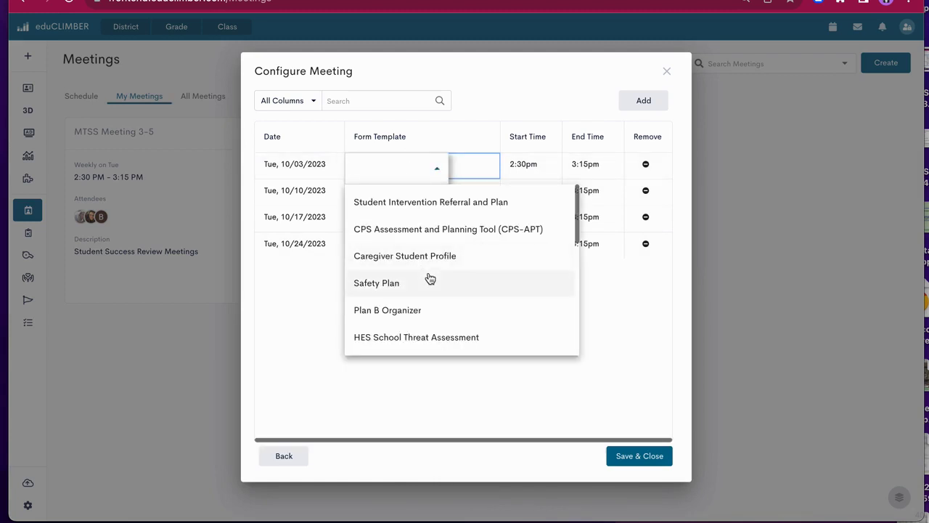
scroll(428, 279, down, 3)
scroll(429, 278, down, 5)
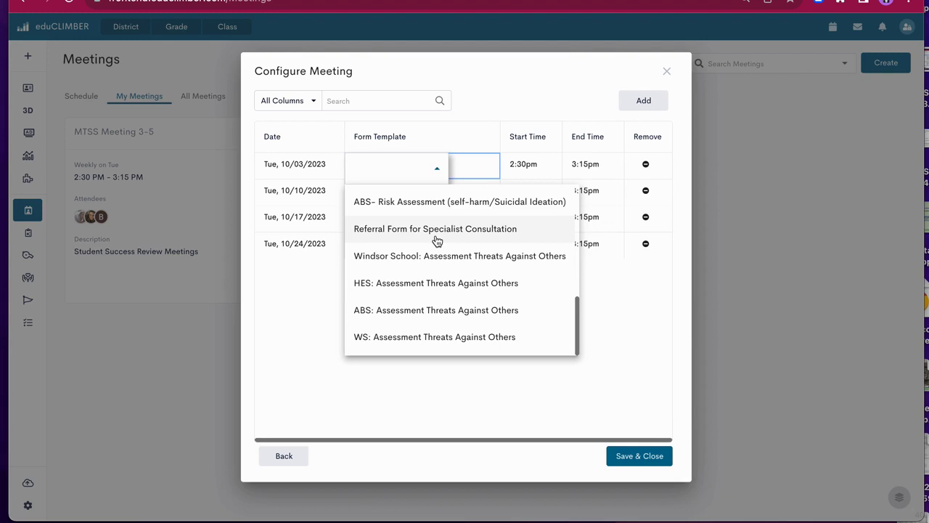
scroll(437, 241, up, 10)
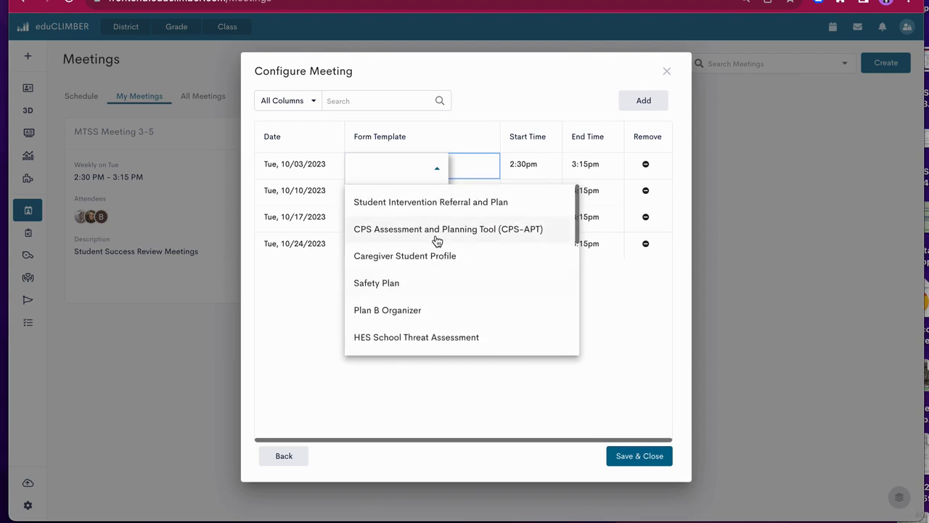
click(507, 92)
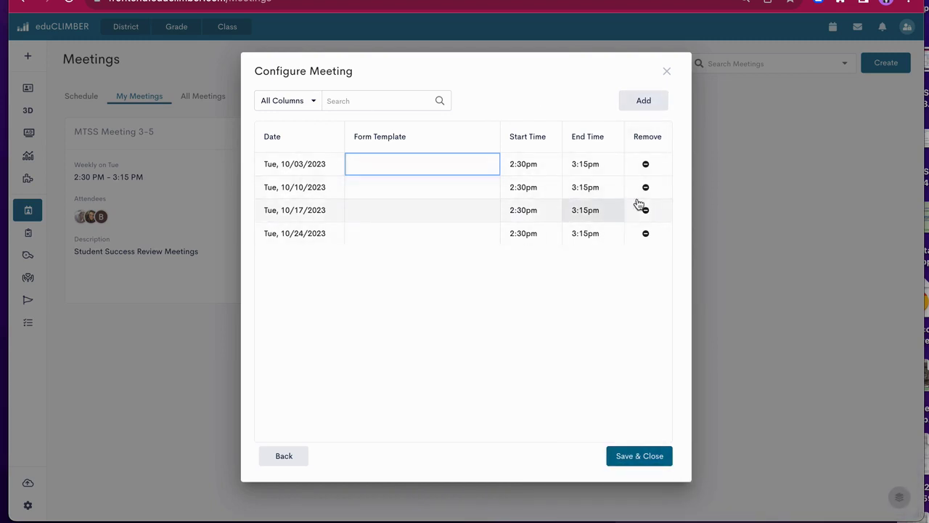
click(629, 451)
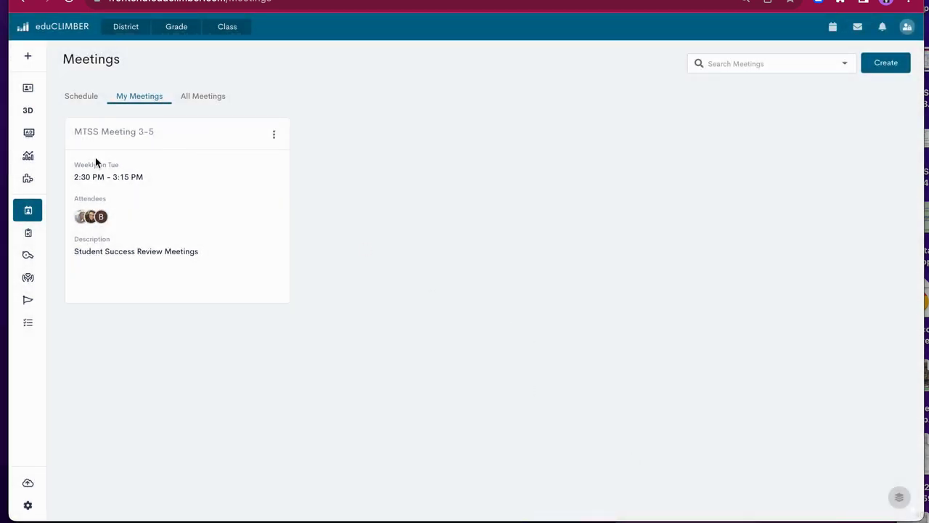
View the October 2023 calendar and the event details of the October 24 MTSS Meeting 3-5, and close the calendar.
mouse_move(82, 221)
click(839, 32)
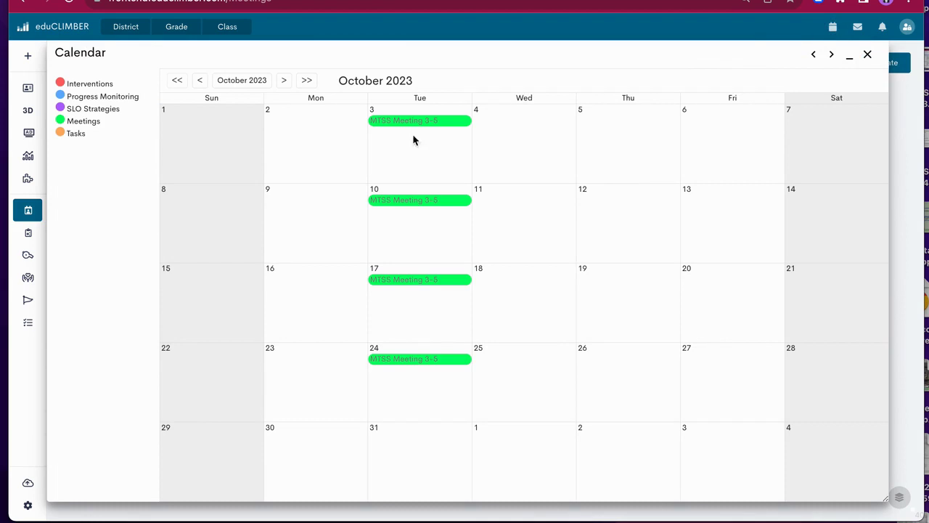
click(408, 359)
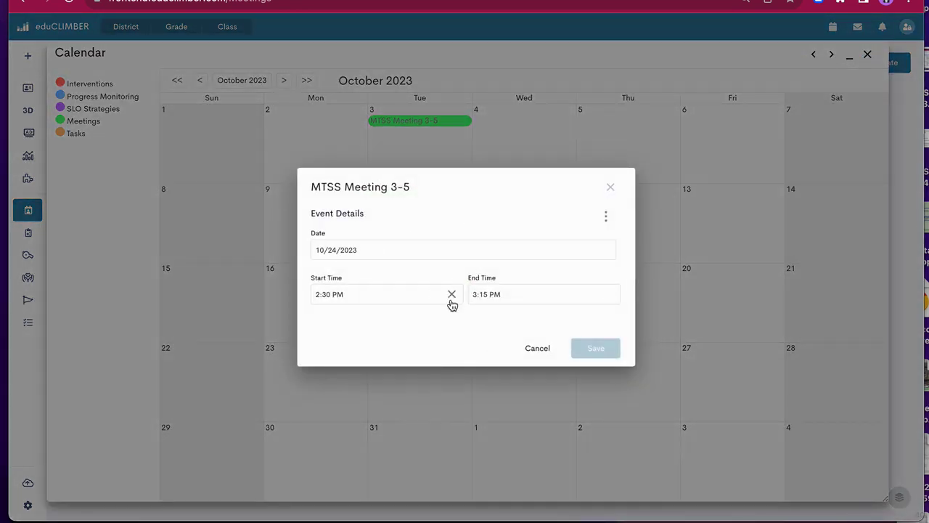
click(612, 190)
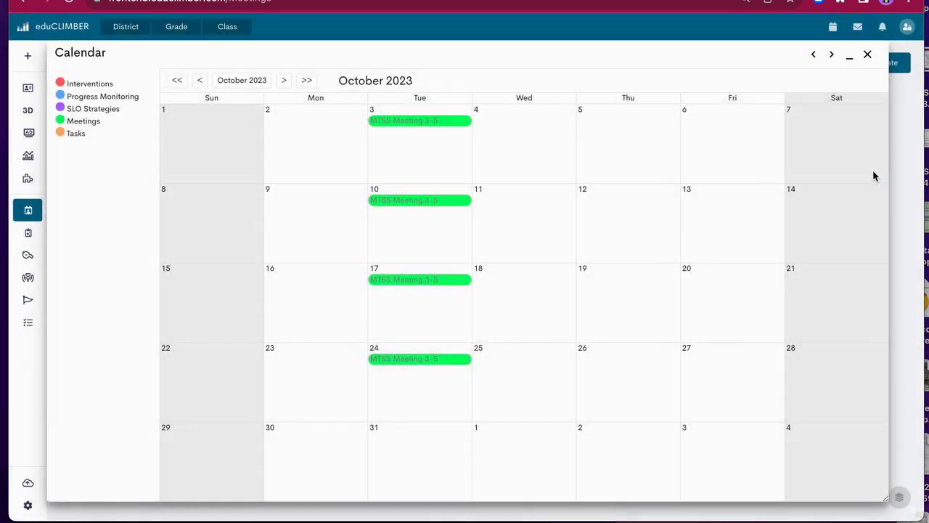
click(868, 57)
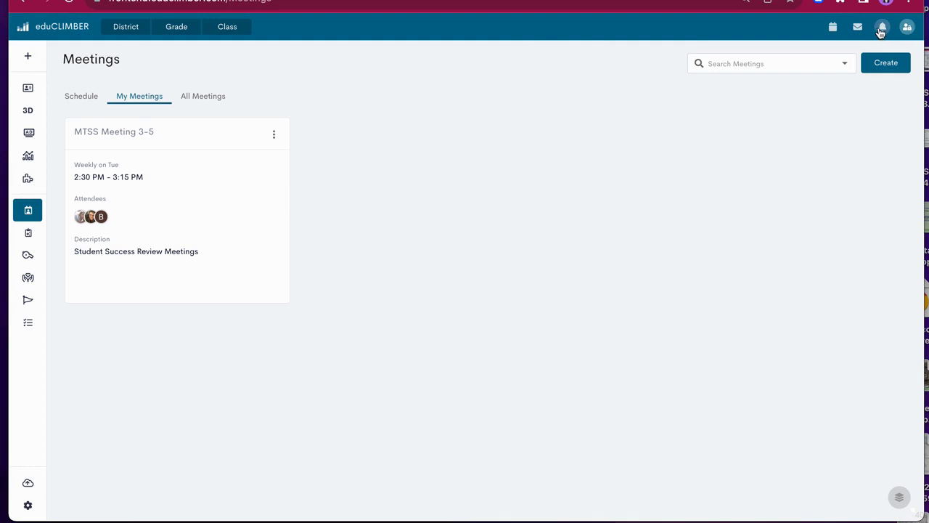
Check the notifications and the message inbox, and return to the meetings list.
click(881, 30)
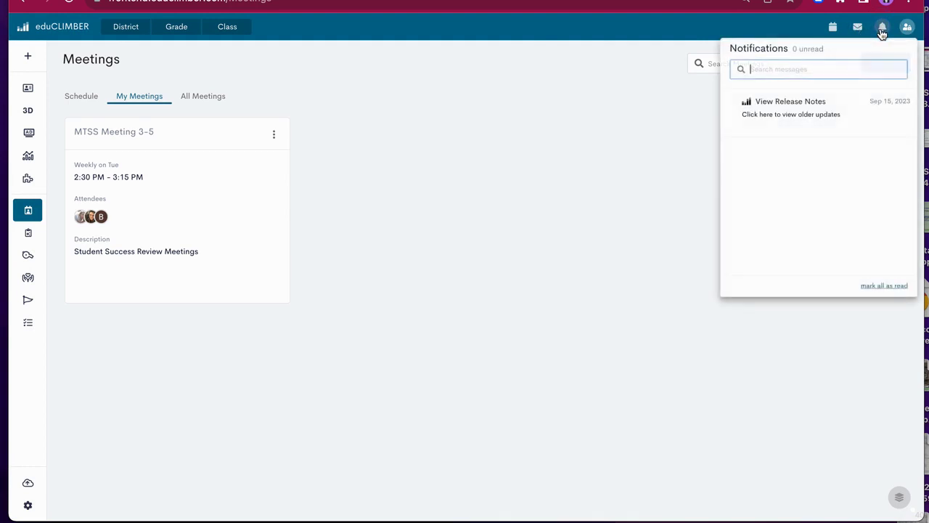
click(858, 29)
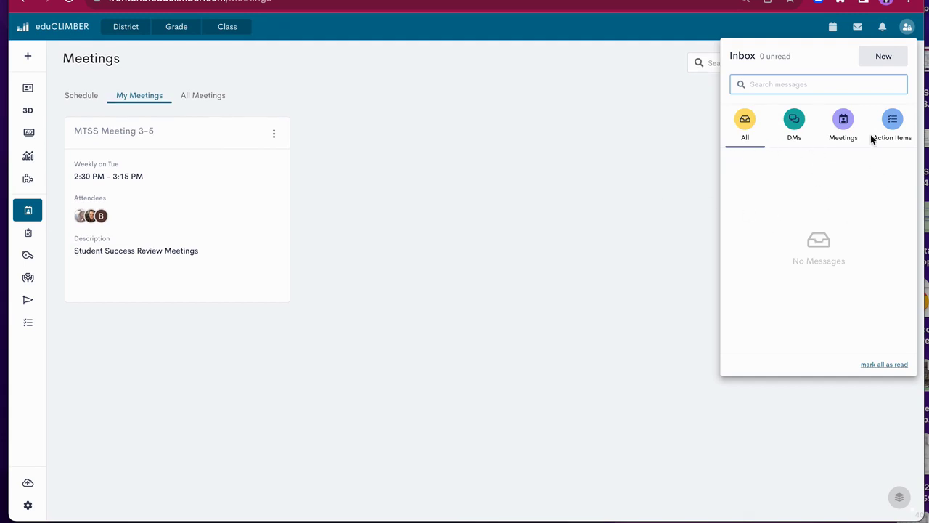
click(589, 152)
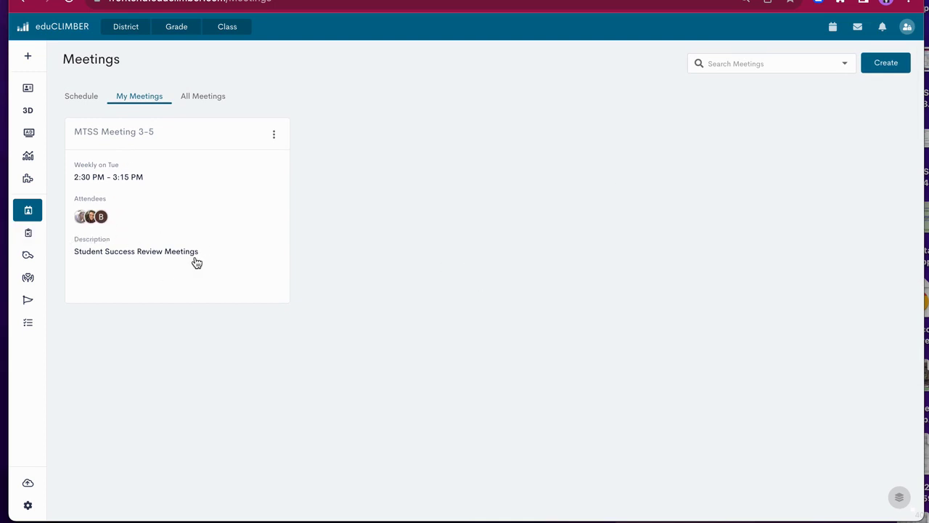
Open MTSS Meeting 3-5 and mark all three attendees as present for the October 3rd, 2023 session.
click(170, 187)
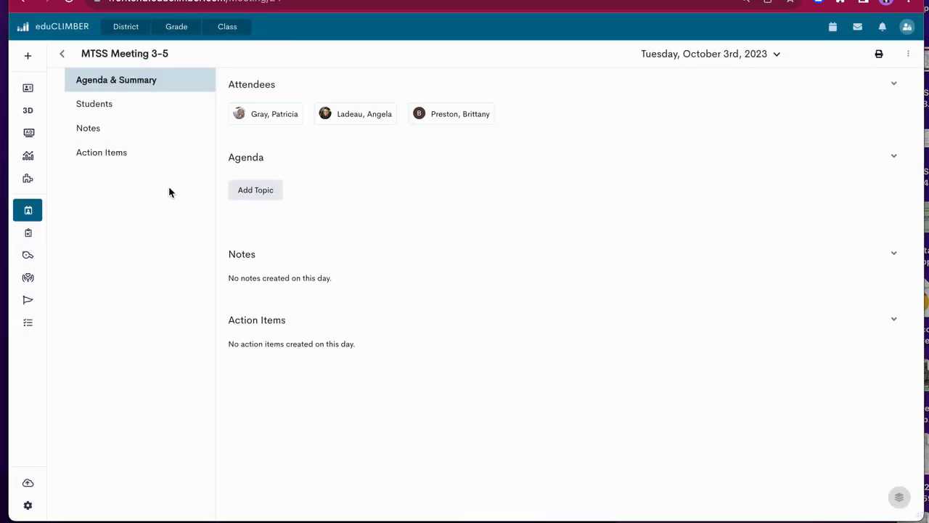
click(268, 114)
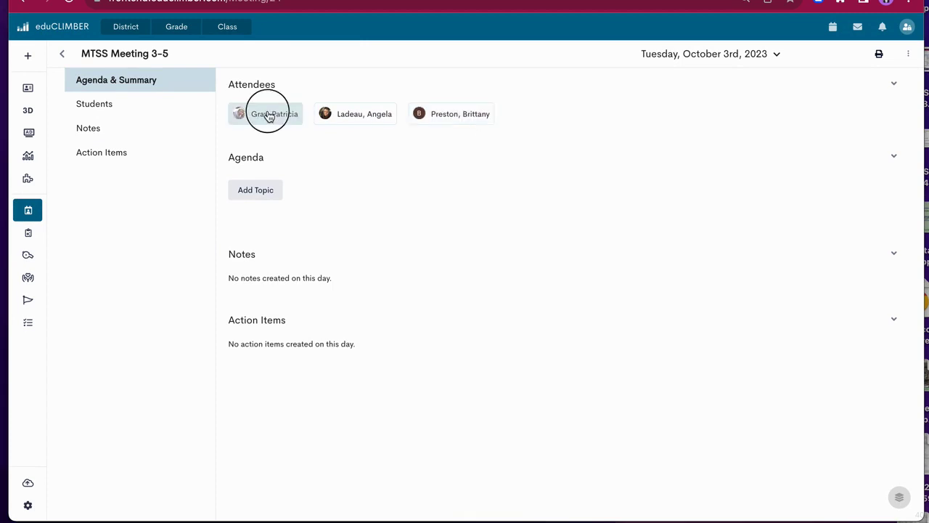
click(356, 117)
click(471, 123)
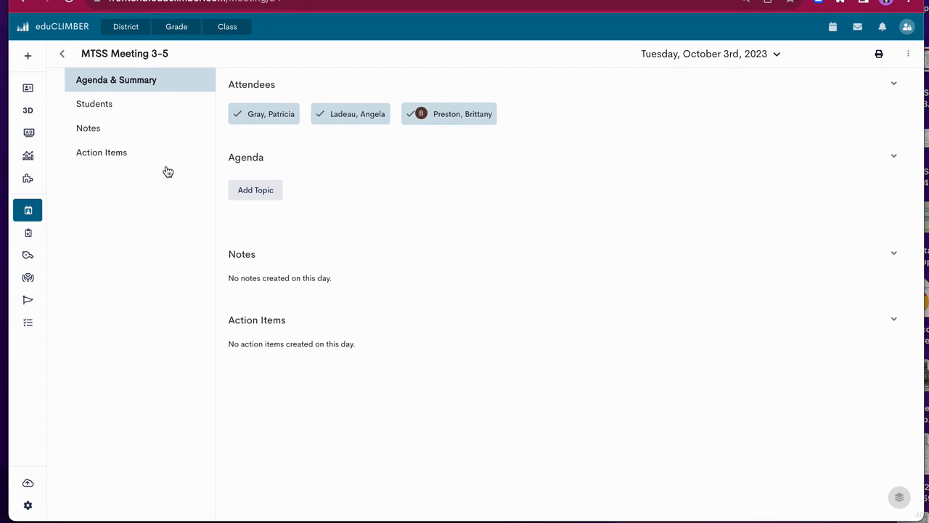
Add an agenda topic with the description "kdaj;ldkfj;alkdjf;lkj".
click(256, 191)
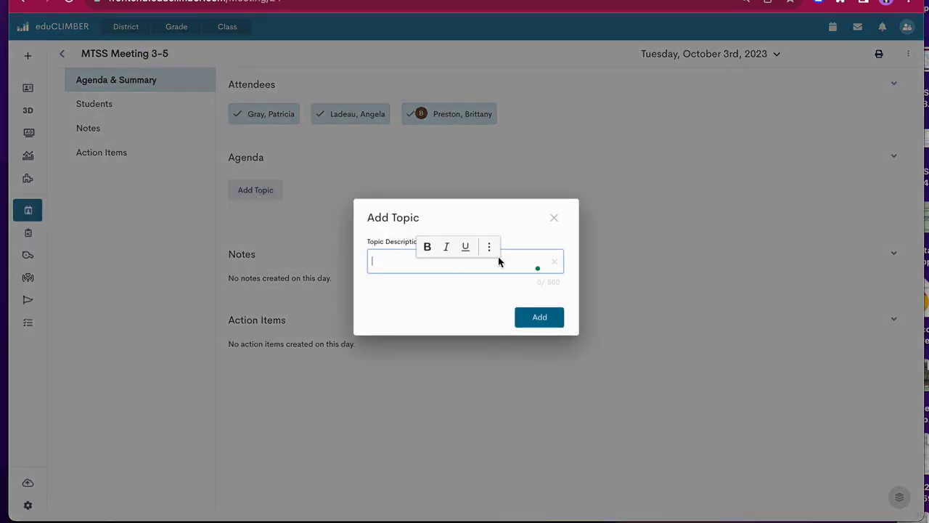
text(kdaj;ldkfj;alkdjf;lkj)
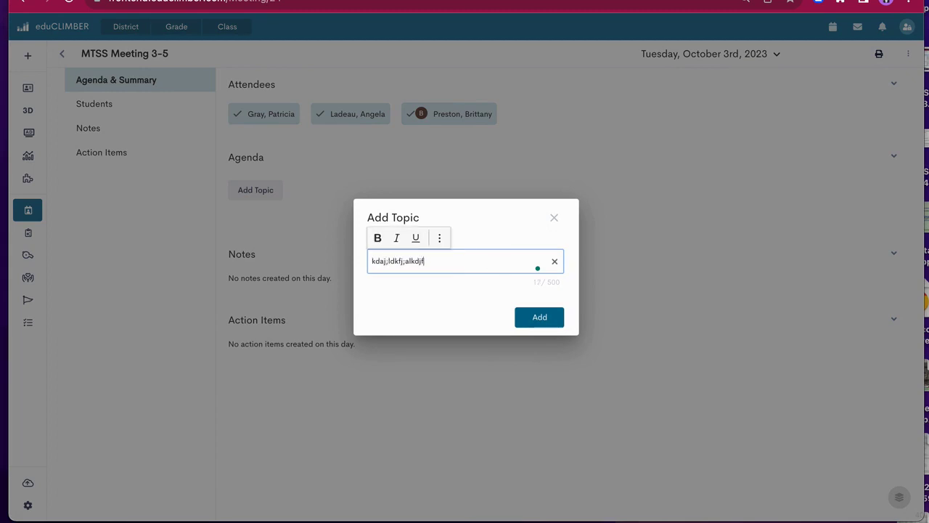
click(535, 319)
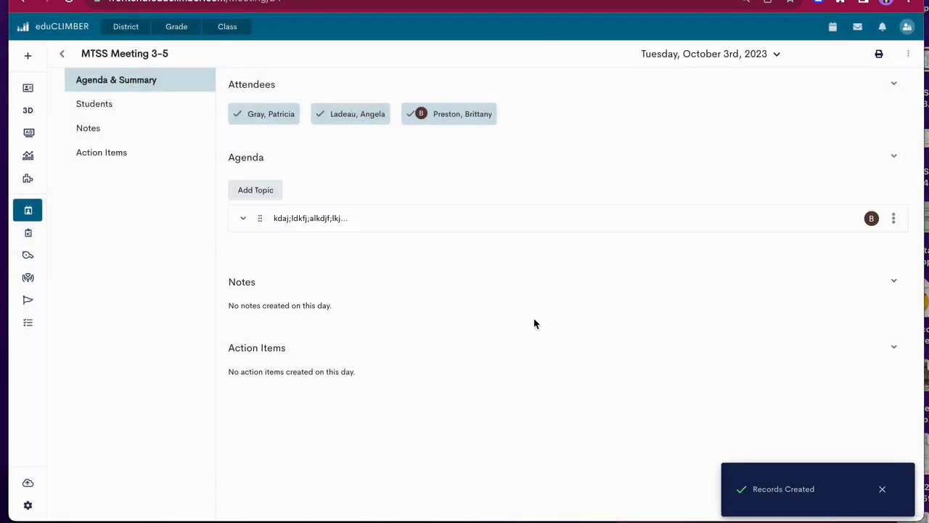
click(244, 220)
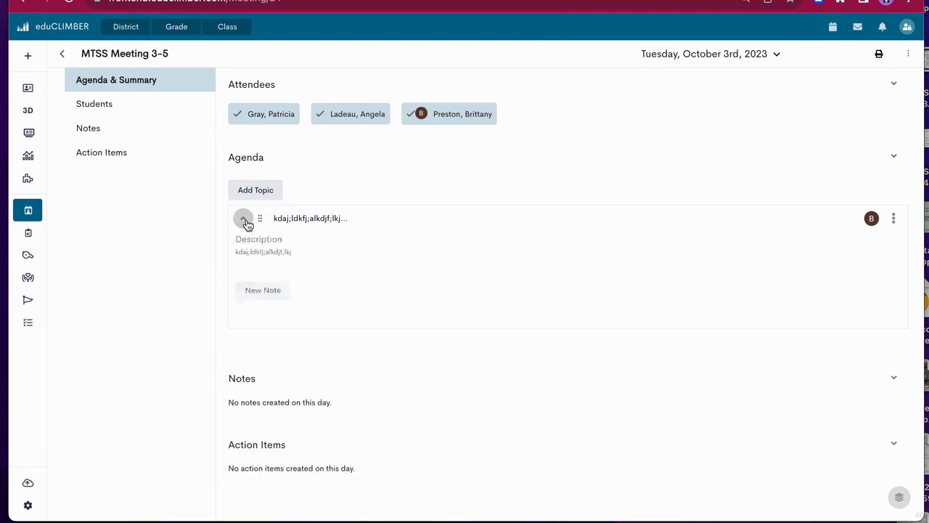
click(277, 300)
click(397, 225)
text(adkfjakdjf;iajhd;flkna;dsfkj;laknmdvl;knm)
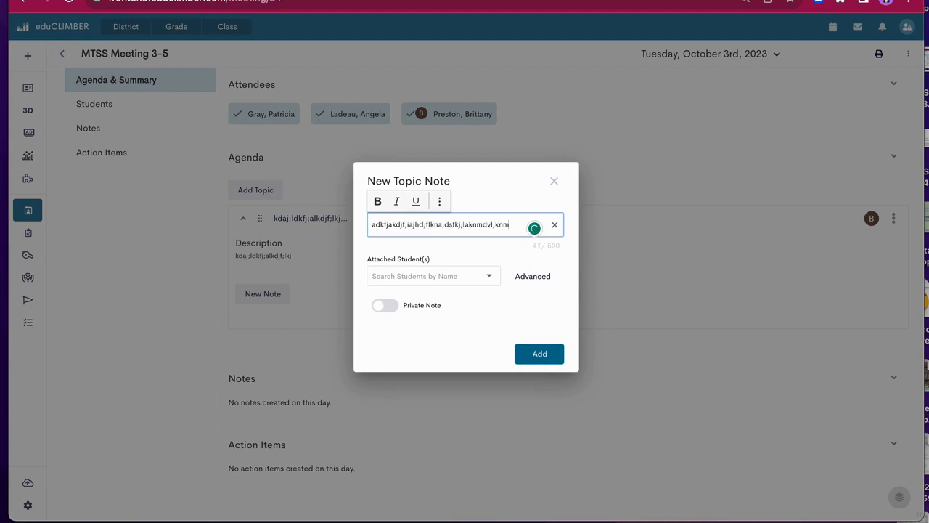
key(ctrl+a)
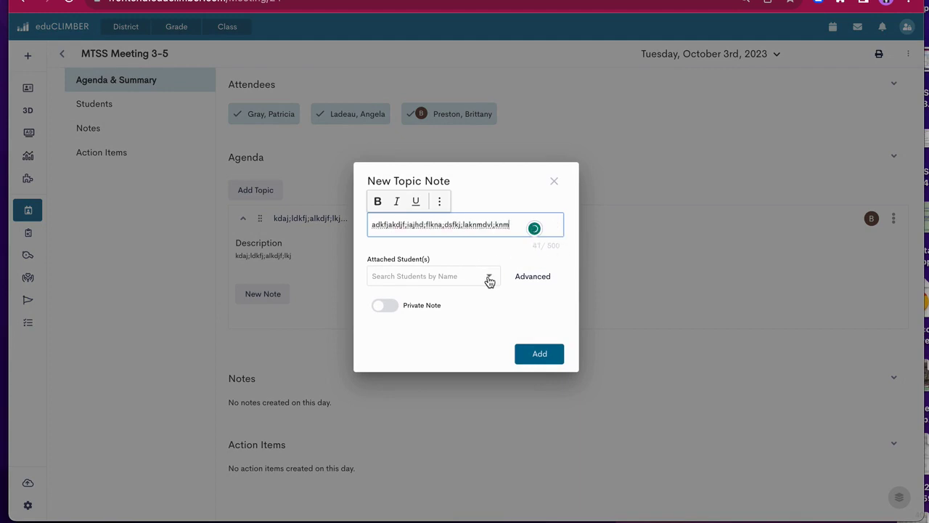
click(434, 278)
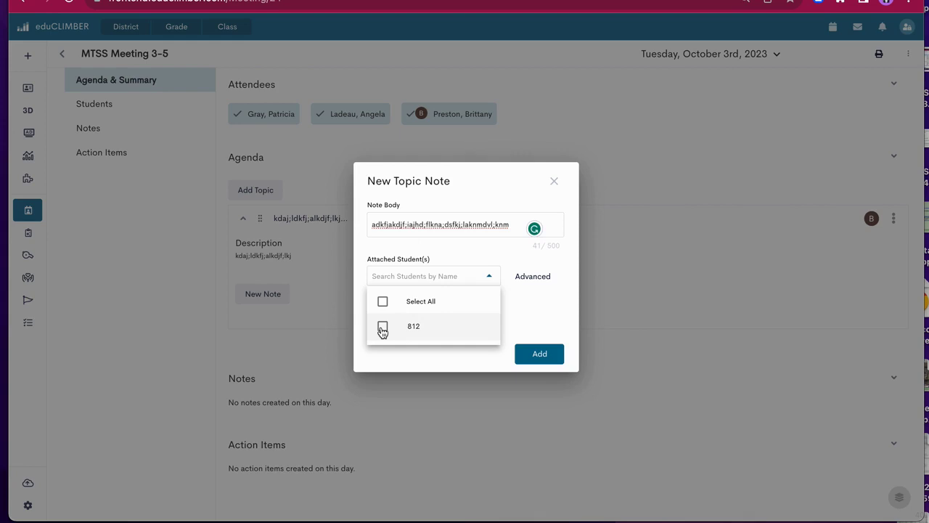
click(562, 306)
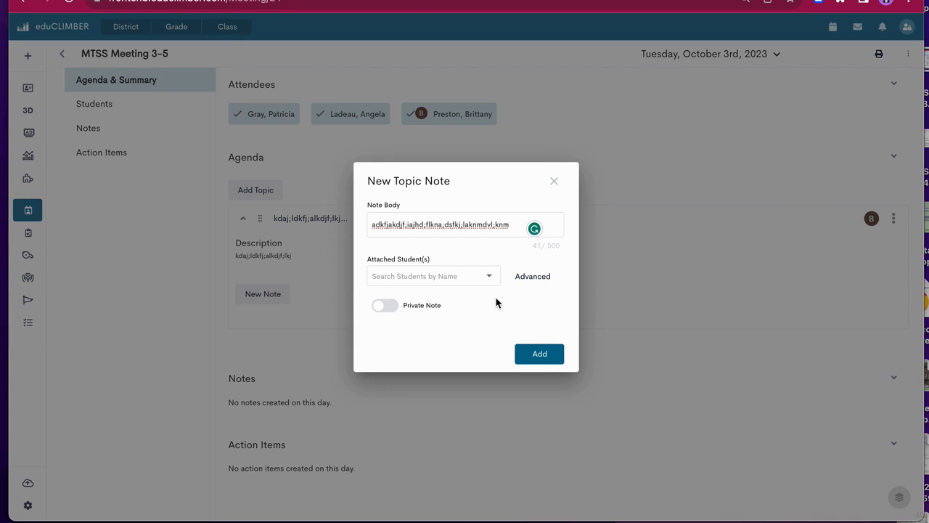
click(554, 182)
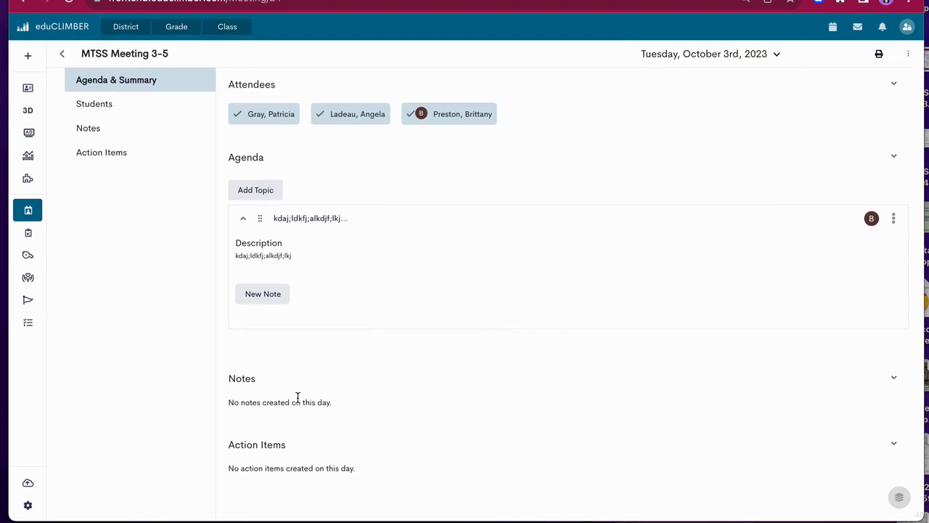
Examine the Notes section of the summary and the meeting's Notes page, and return to Agenda & Summary.
click(879, 379)
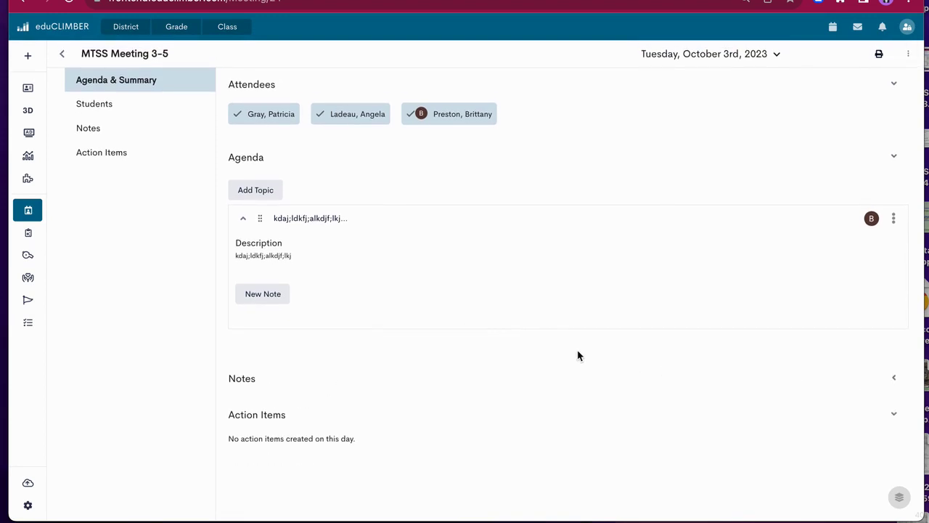
click(847, 382)
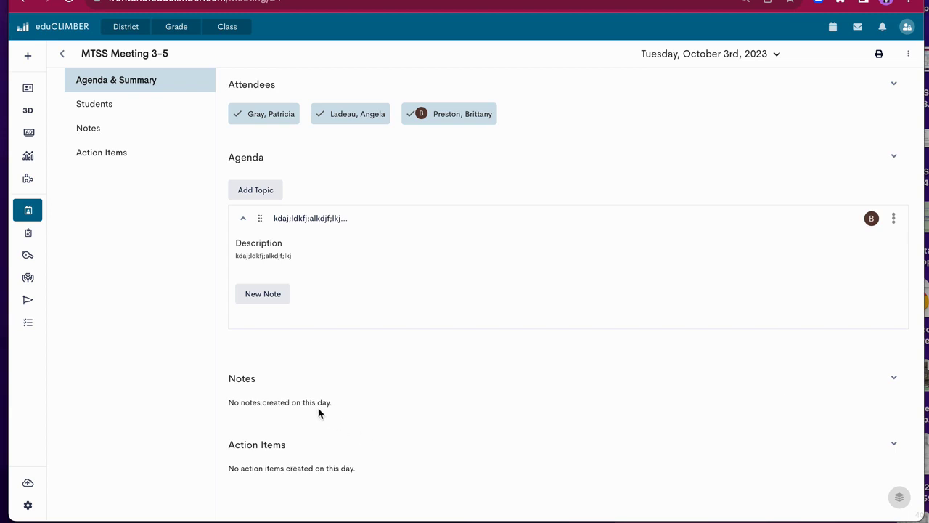
click(83, 129)
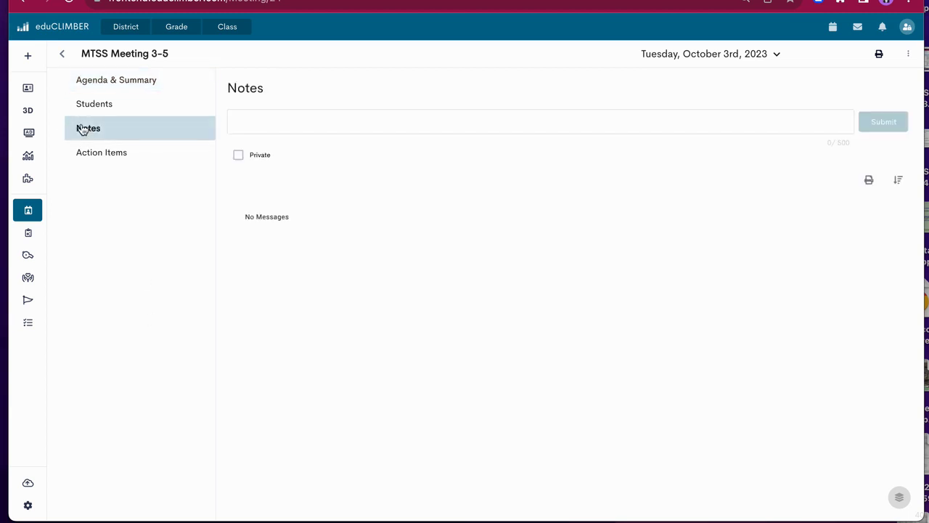
click(113, 85)
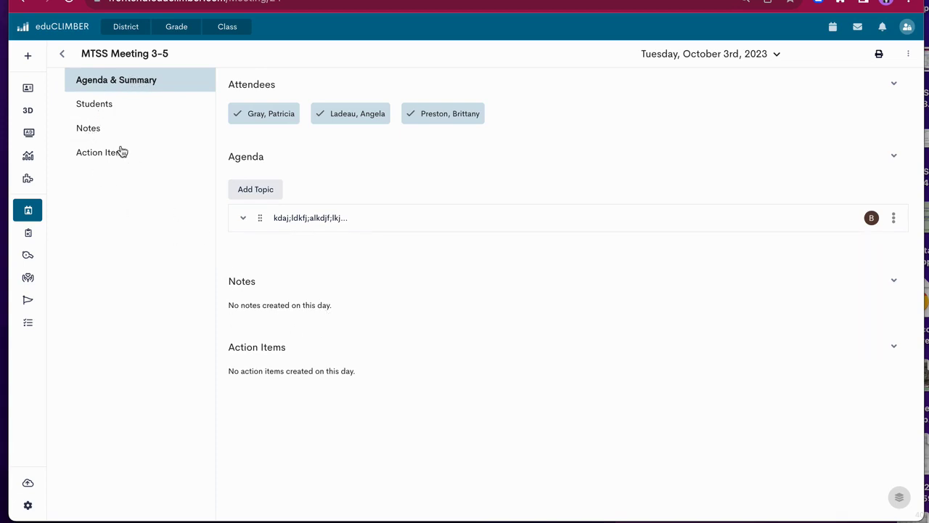
click(89, 131)
click(388, 127)
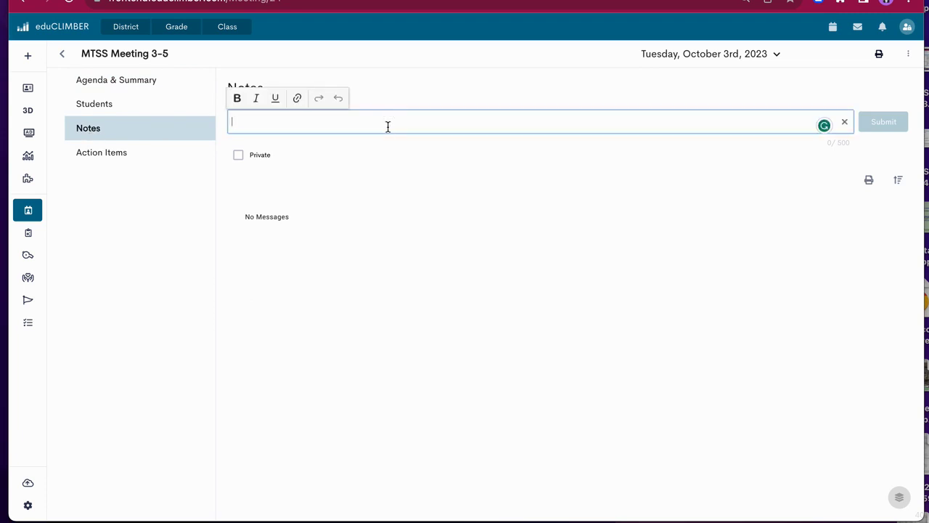
text(kjhlkajdhnfklmnadlskjfhknakdmfadf)
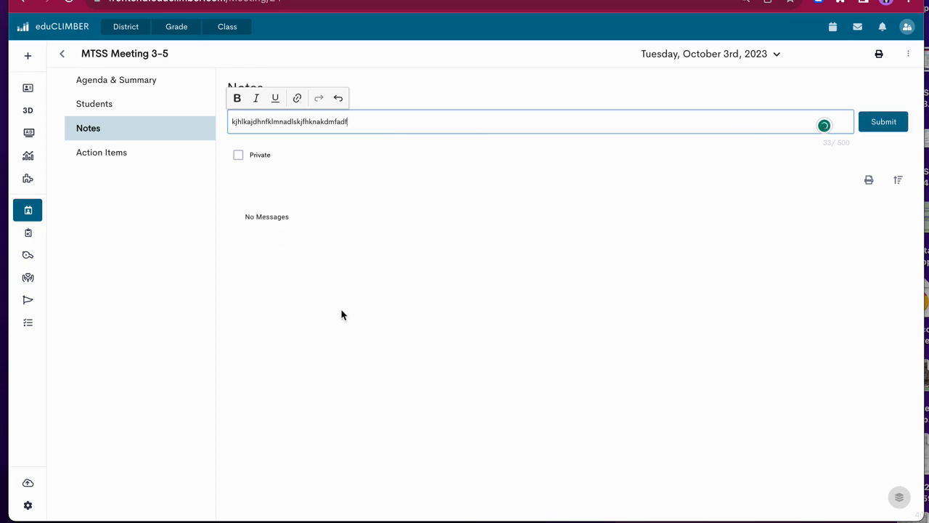
drag(365, 121, 224, 125)
key(BackSpace)
click(421, 99)
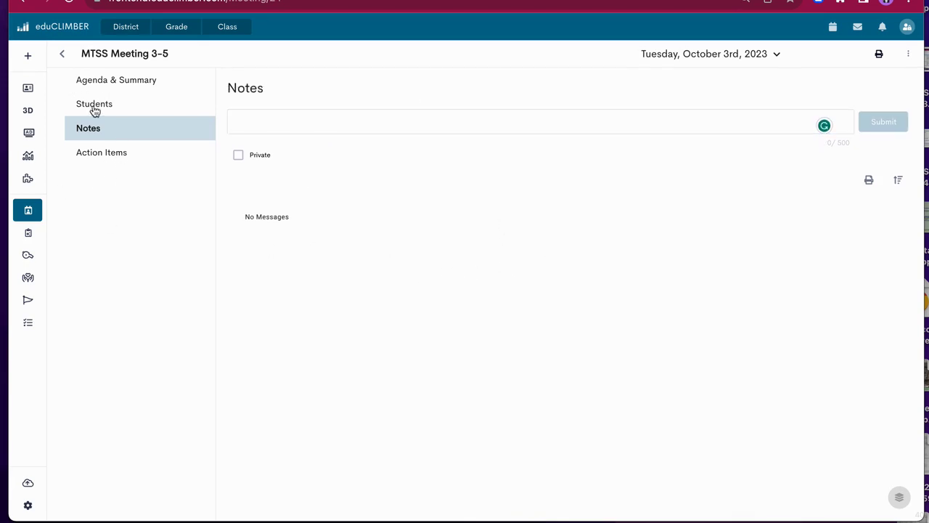
click(109, 85)
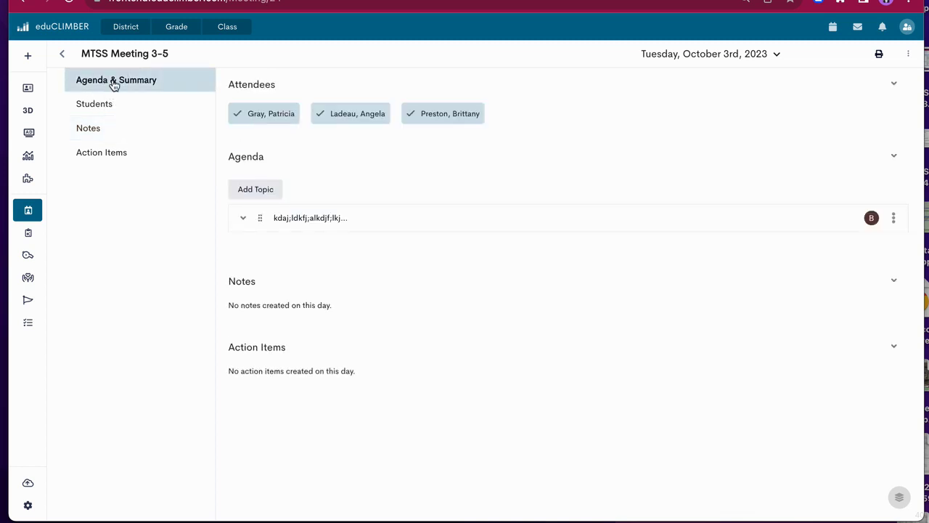
Submit the general meeting note "kdnaf;kdsnf;kandf;klnadlkf" without making it private.
click(91, 130)
click(331, 122)
text(kdnaf;kdsnf;kandf;klnadlkf)
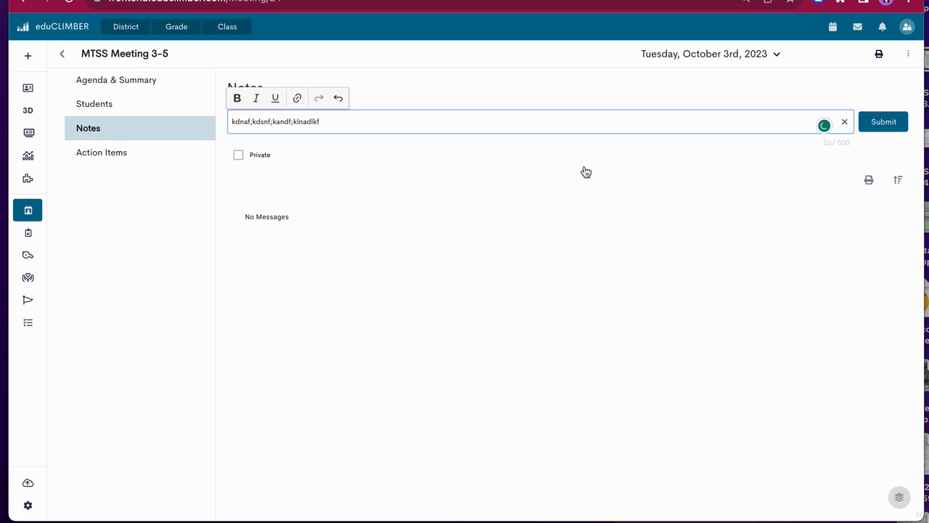
click(878, 122)
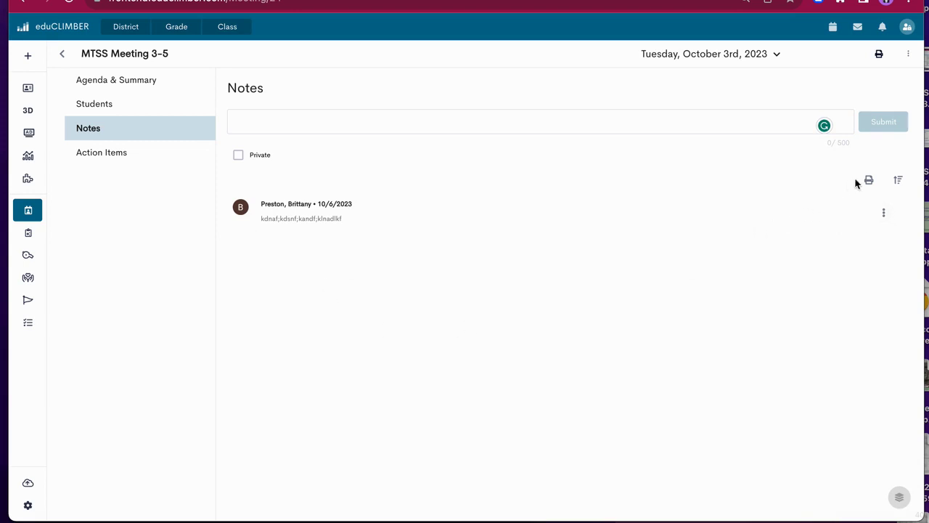
Check the actions available for the submitted meeting note, and return to Agenda & Summary.
click(884, 212)
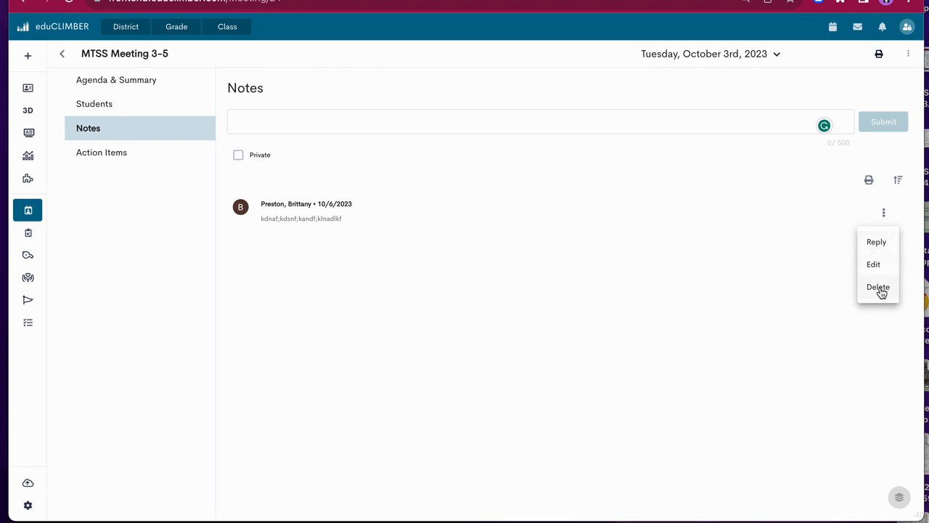
click(764, 280)
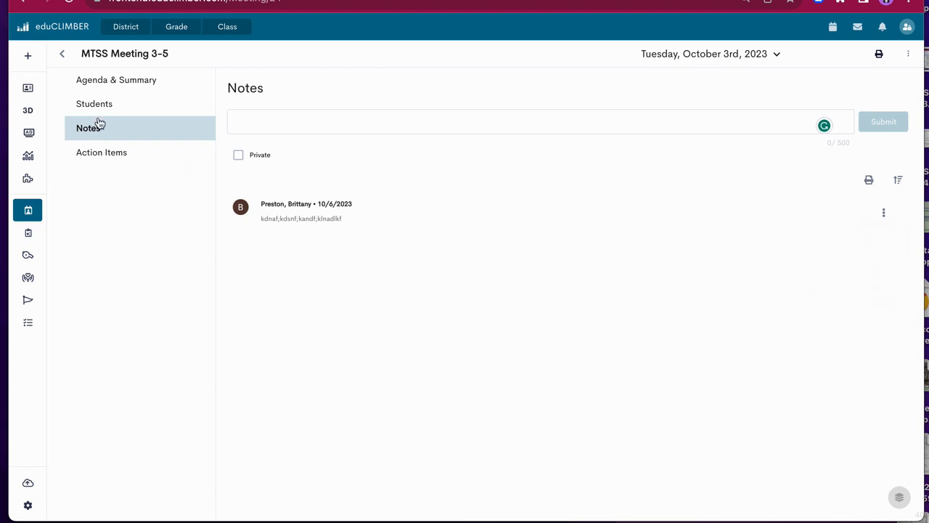
click(107, 84)
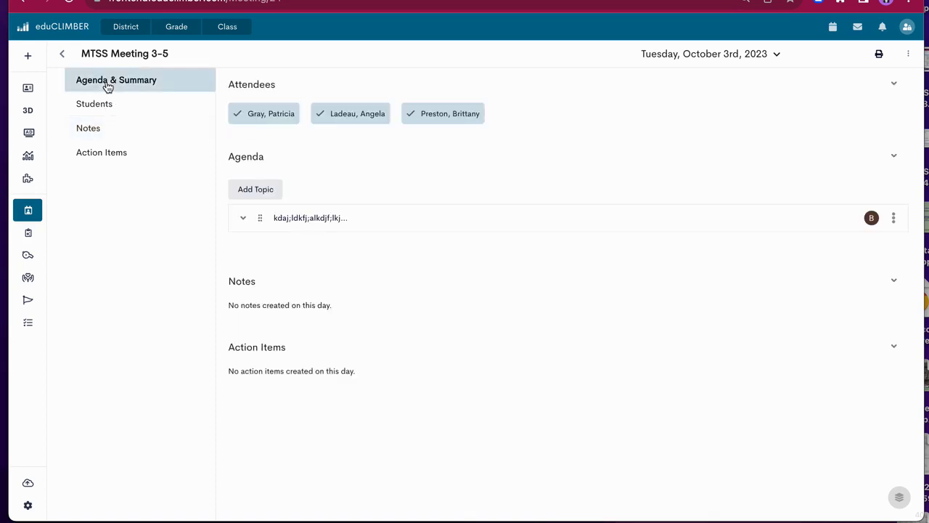
Open the listed student's assessments from the meeting's Students page and view the latest scores for Literacy, Math and All.
click(105, 108)
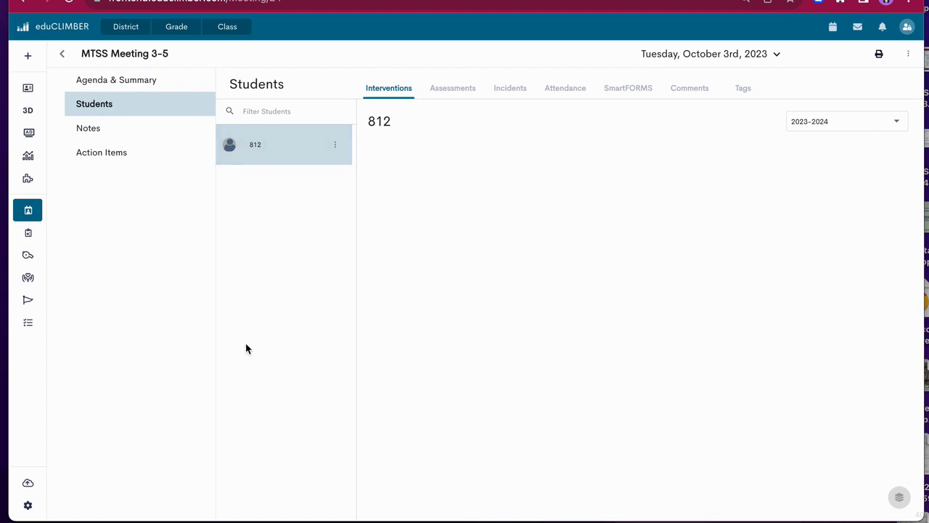
click(270, 146)
click(461, 93)
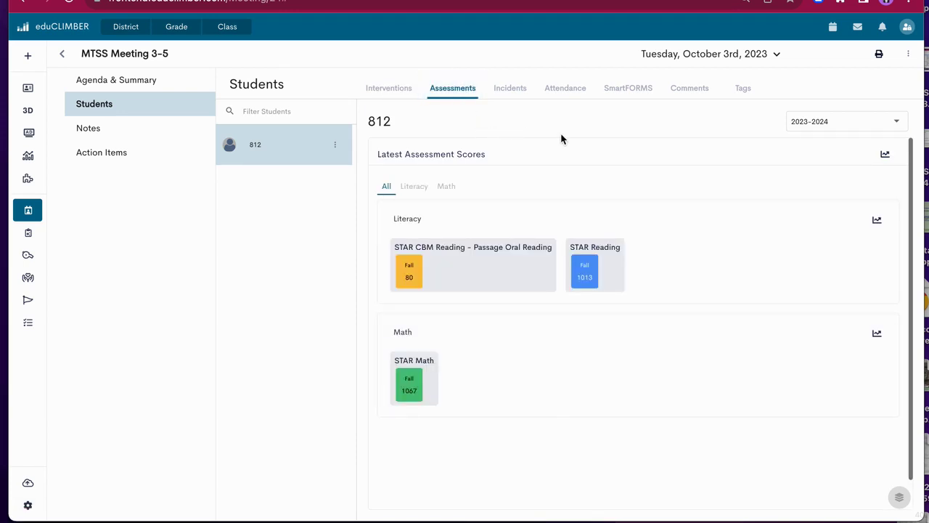
click(413, 186)
click(447, 186)
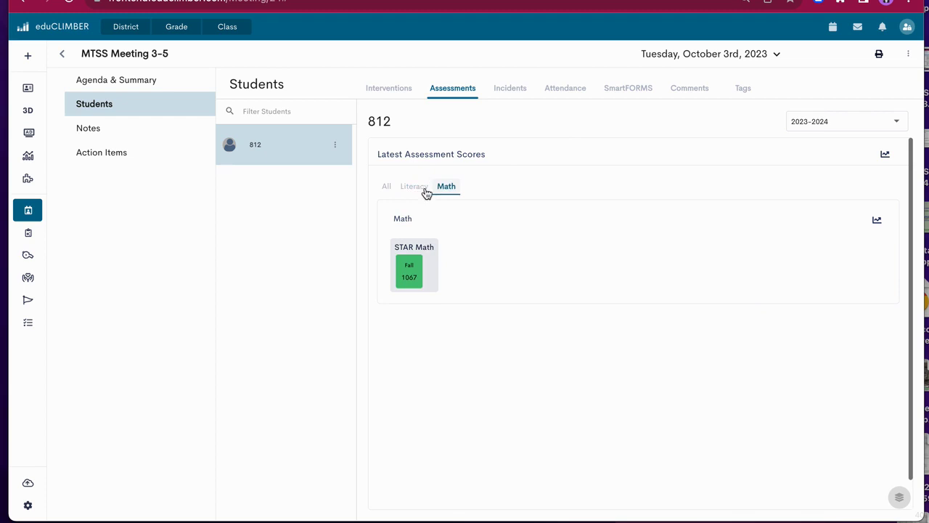
click(387, 190)
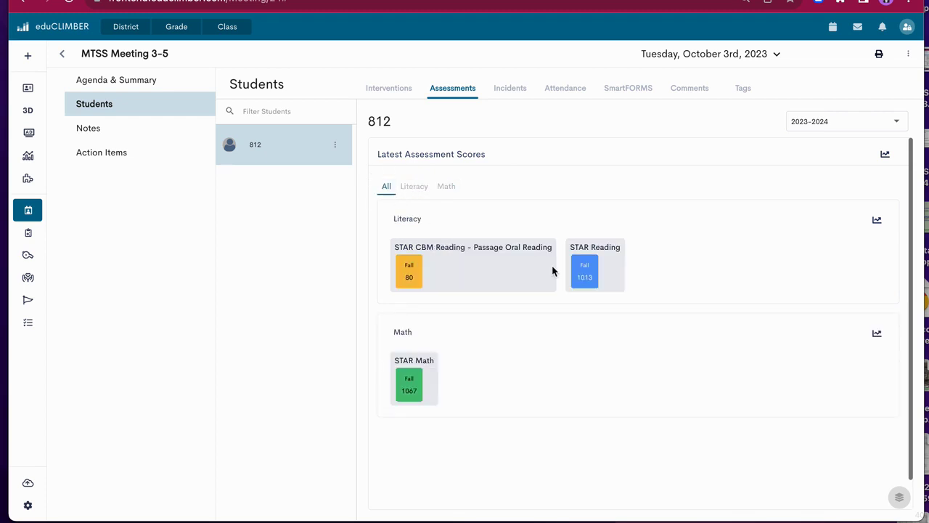
View the STAR CBM Reading - Passage Oral Reading chart, and hide District Average, Nat'l 25th%ile and Nat'l 50th%ile in the STAR Reading chart.
click(414, 281)
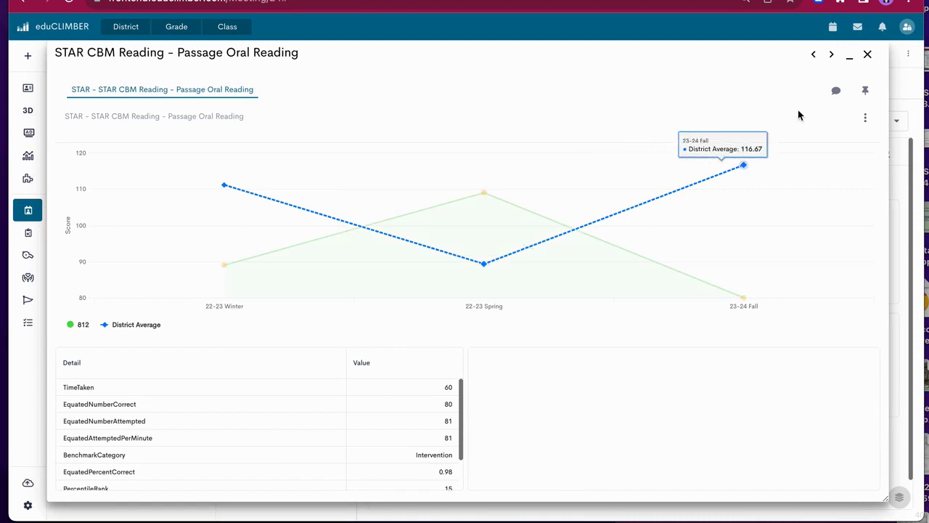
click(868, 57)
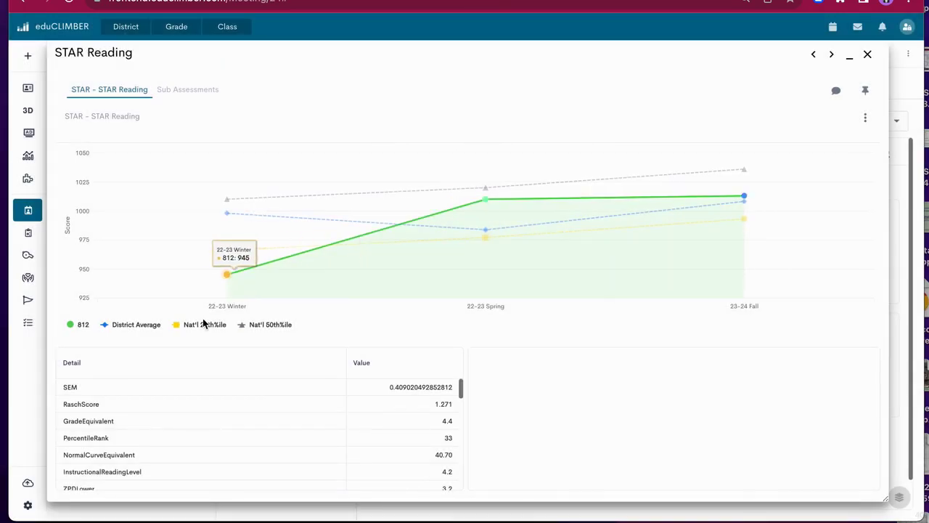
click(182, 324)
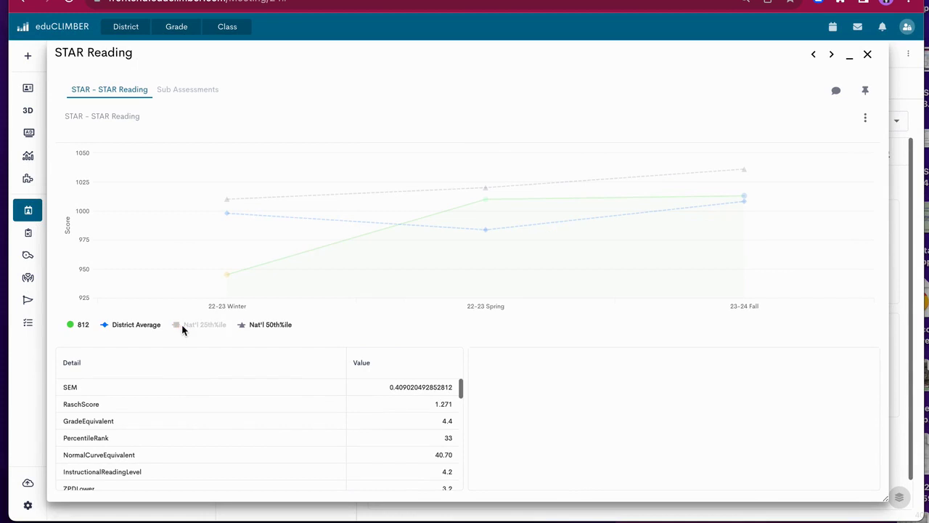
click(138, 327)
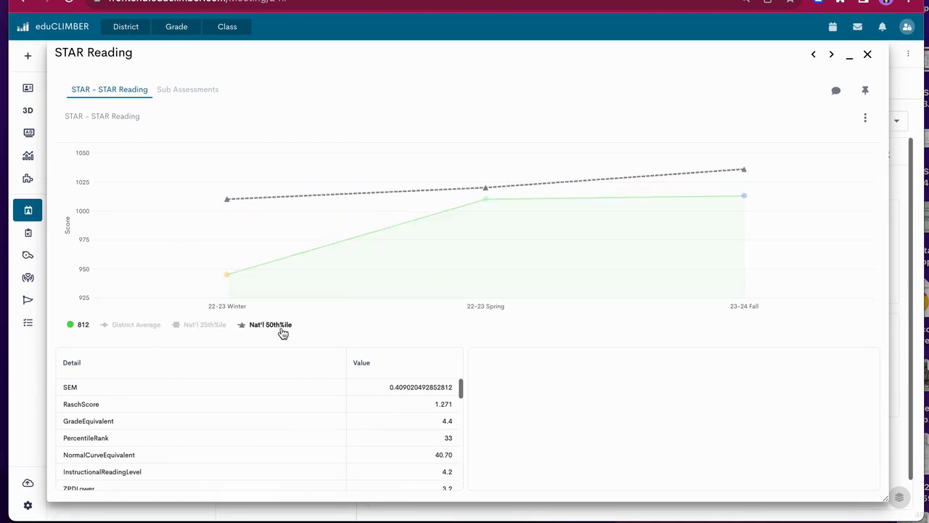
click(280, 329)
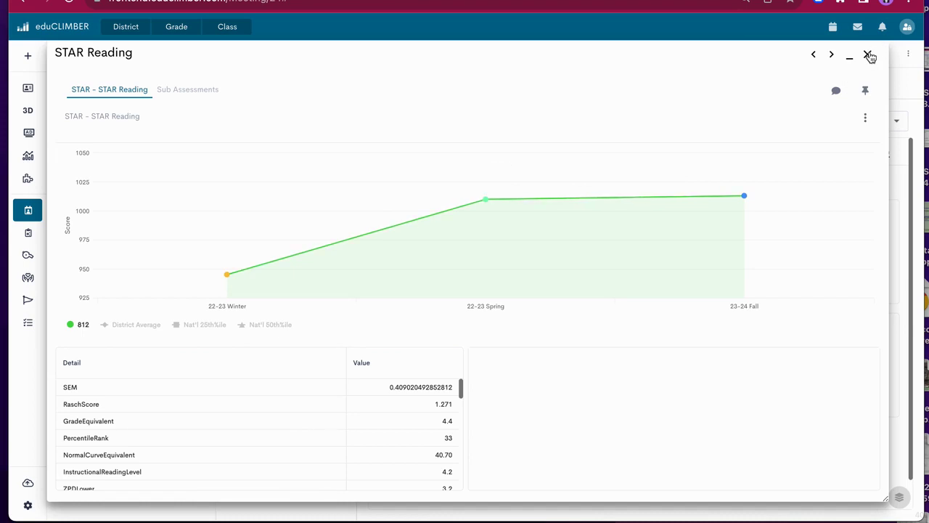
Examine the STAR Reading sub-assessment trends and the full list of score details, and close the STAR Reading window.
click(189, 91)
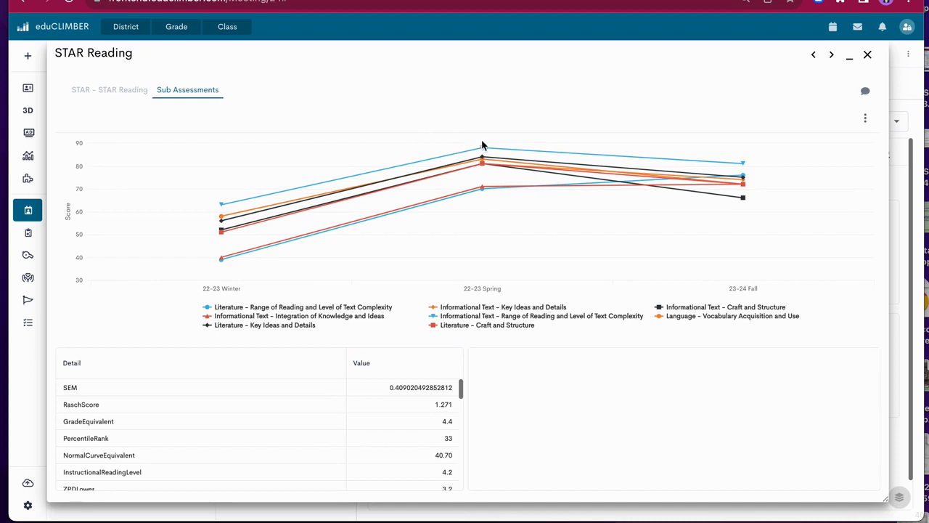
mouse_move(515, 211)
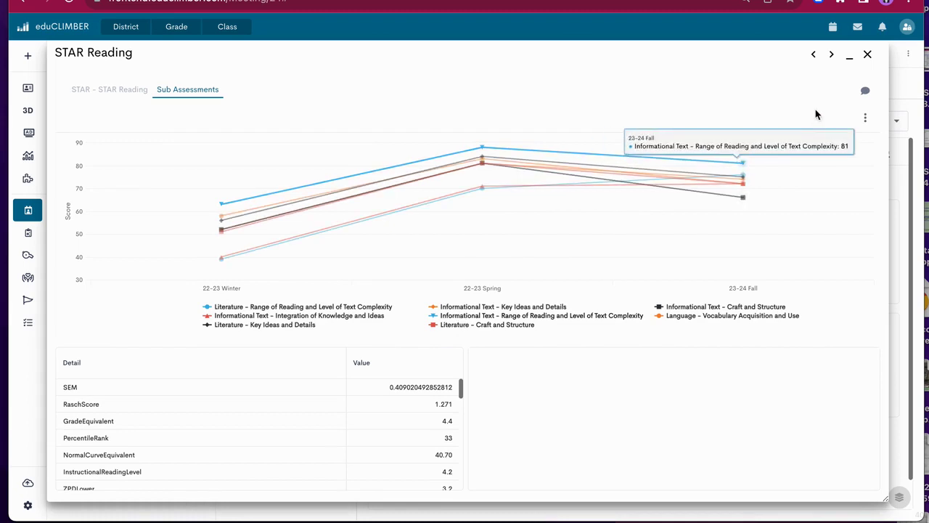
scroll(404, 434, down, 1)
scroll(403, 434, down, 5)
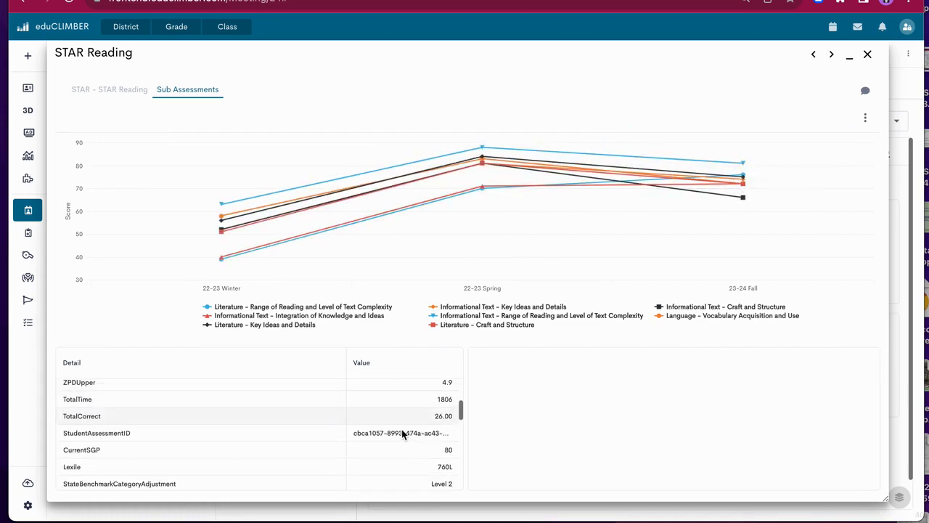
scroll(403, 435, up, 2)
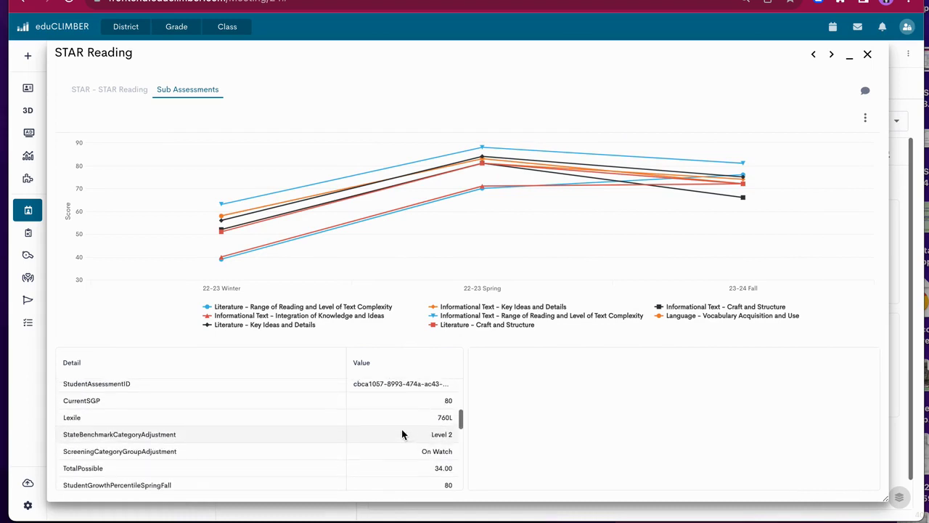
scroll(403, 434, down, 4)
scroll(403, 434, down, 5)
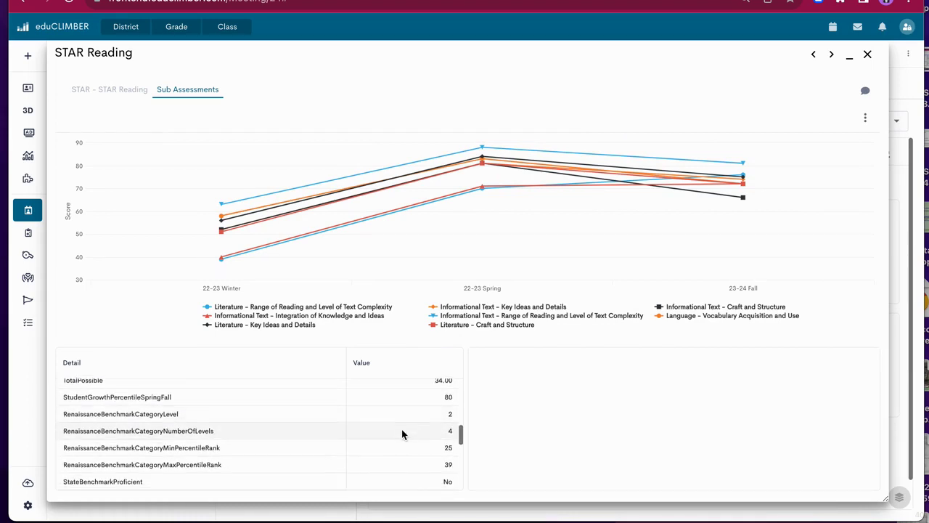
scroll(403, 435, down, 5)
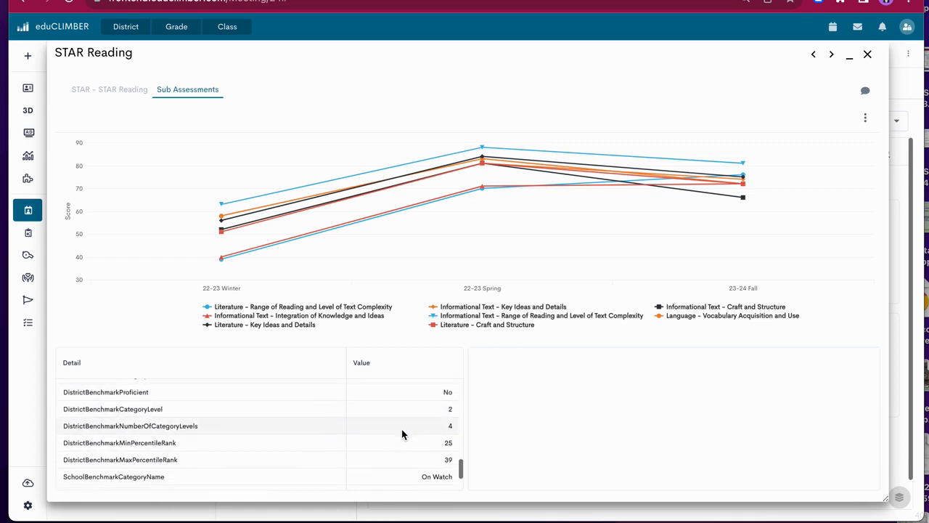
scroll(403, 435, up, 3)
scroll(403, 434, down, 3)
scroll(403, 434, up, 3)
scroll(402, 434, up, 3)
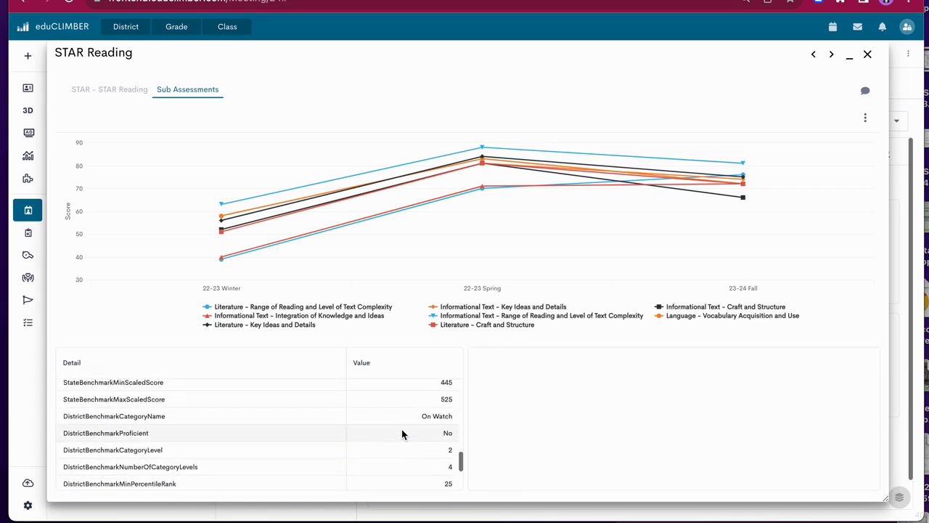
click(867, 55)
Examine the student's STAR Math chart and its score details down to the Quantile value, and close the window.
click(411, 389)
scroll(365, 412, down, 5)
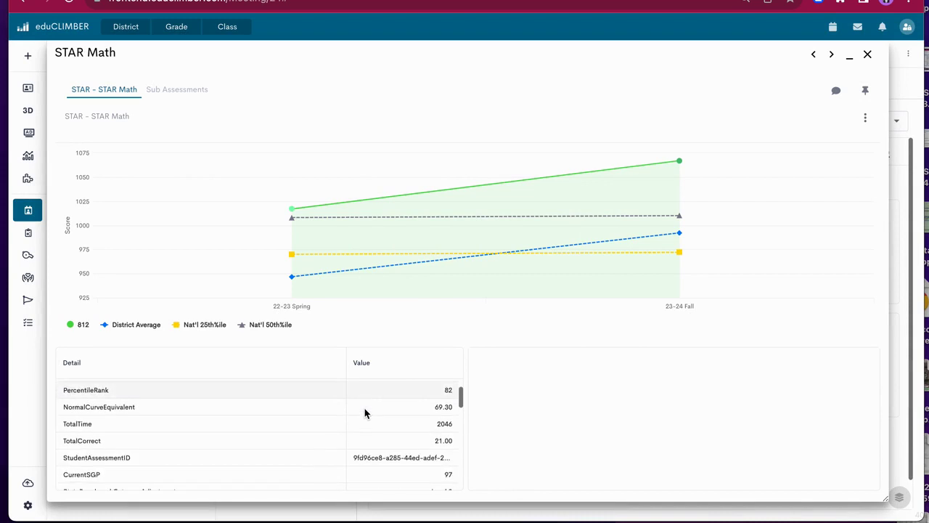
scroll(364, 413, down, 6)
scroll(365, 413, down, 5)
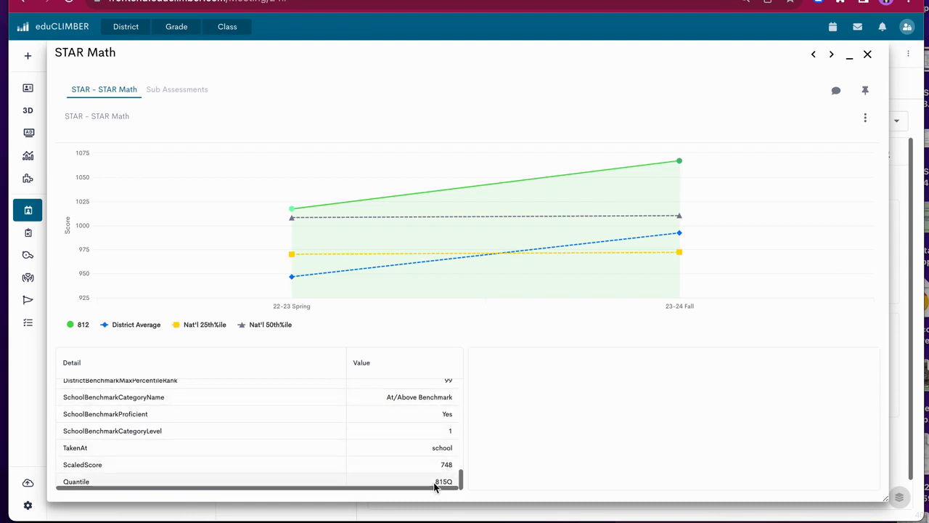
click(868, 57)
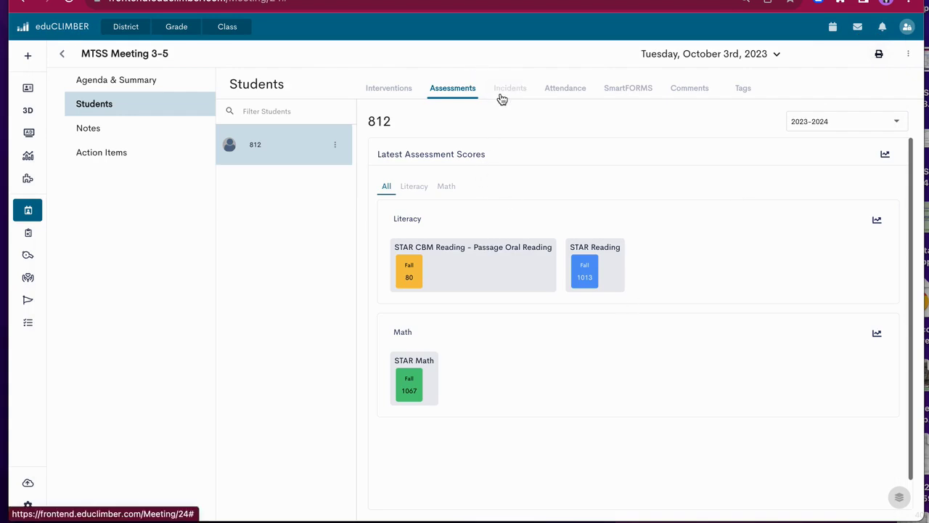
Examine the student's incident charts for 2023-2024, from the What section through the By Hour chart.
click(504, 91)
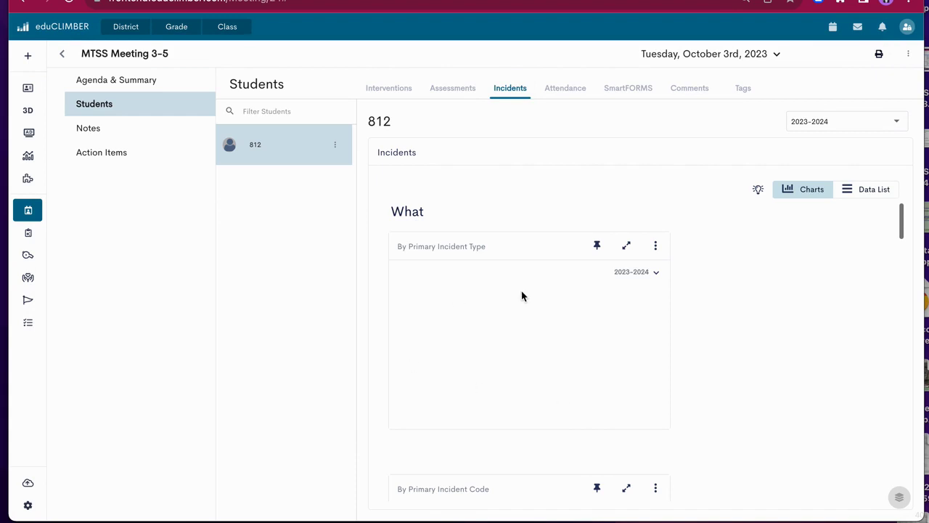
scroll(522, 294, down, 6)
scroll(521, 294, down, 4)
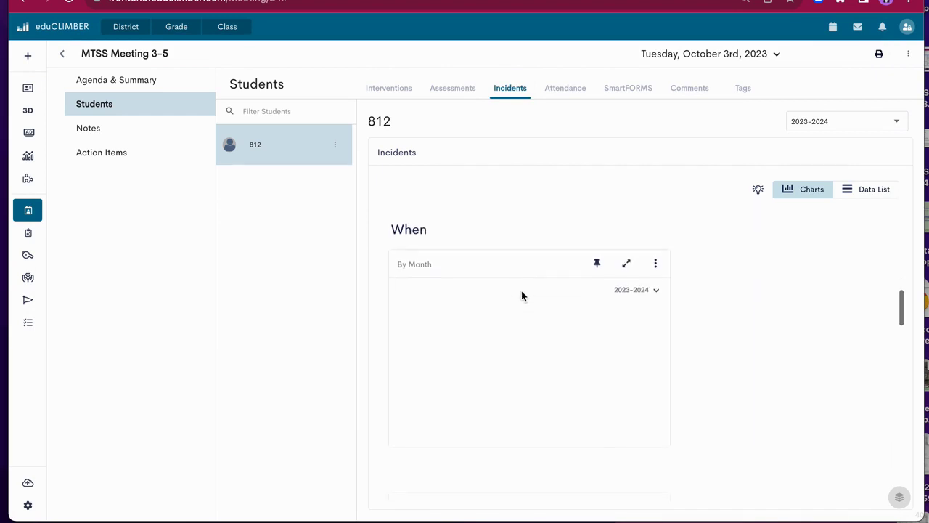
scroll(521, 296, down, 1)
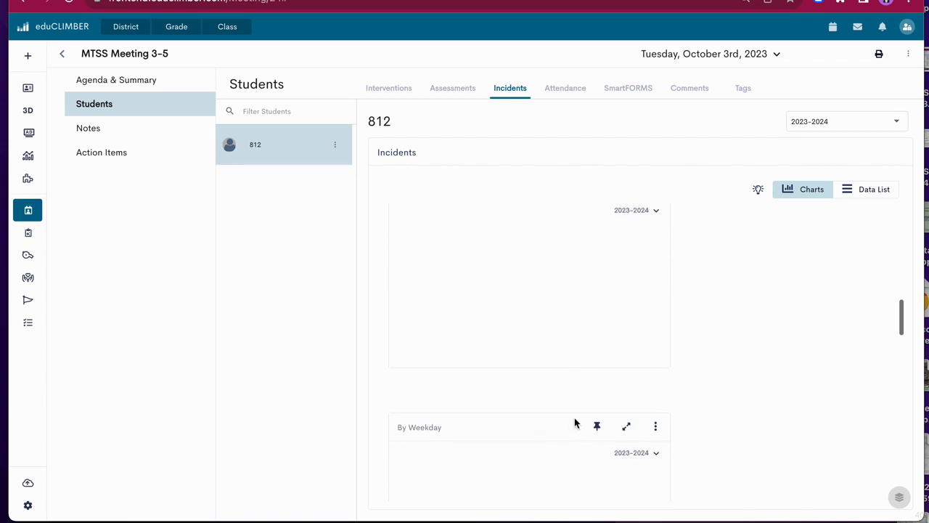
scroll(540, 364, down, 5)
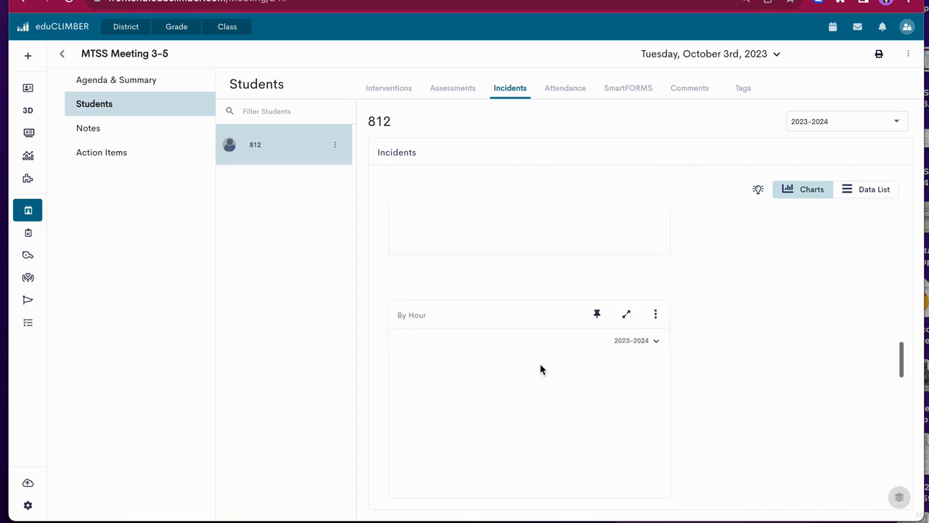
scroll(540, 370, up, 10)
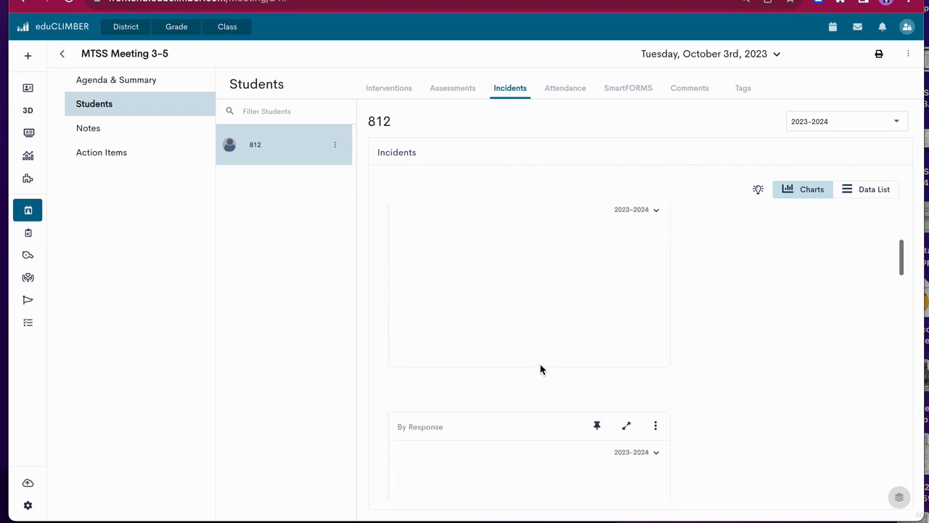
scroll(540, 370, up, 4)
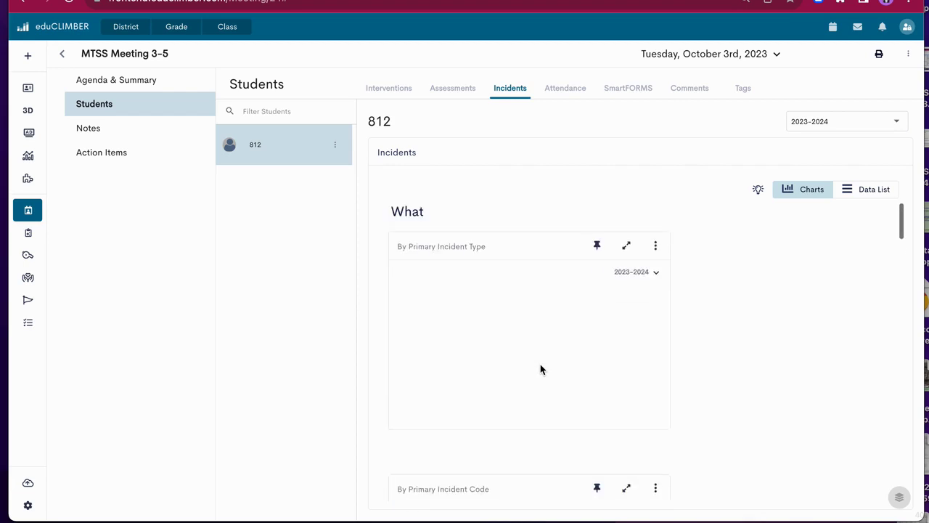
Check the Incident Insights for the student and show the incidents as a data list.
click(758, 193)
click(720, 199)
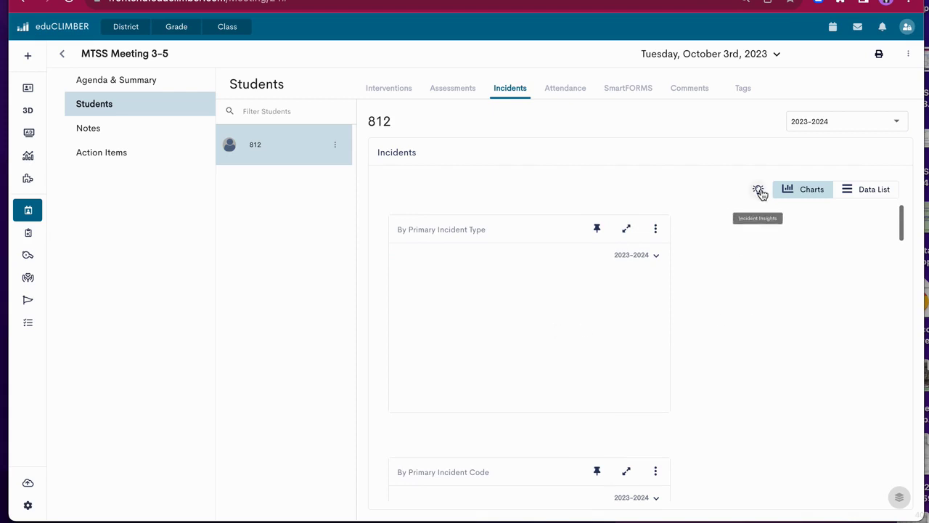
click(868, 194)
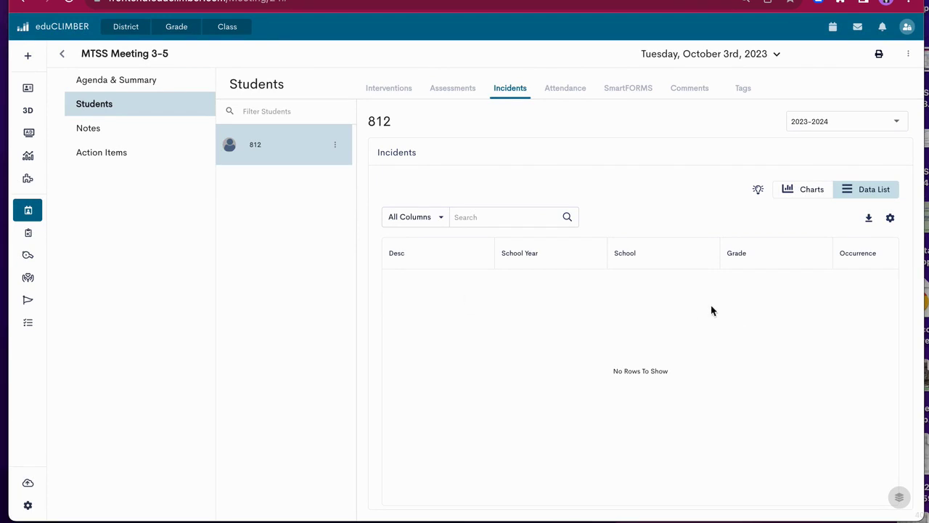
Review the student's attendance rate by month, weekday and school, and return to the By School Year chart.
click(571, 95)
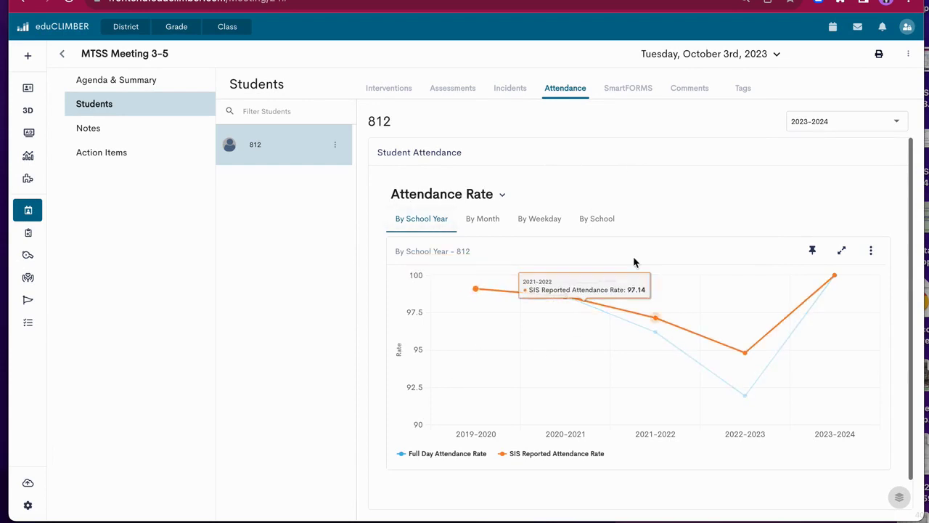
click(490, 221)
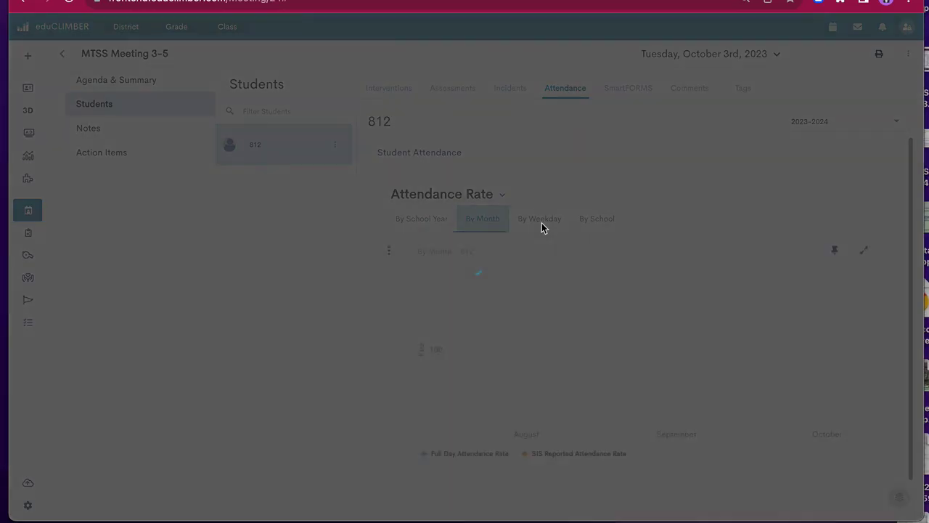
click(543, 222)
click(597, 225)
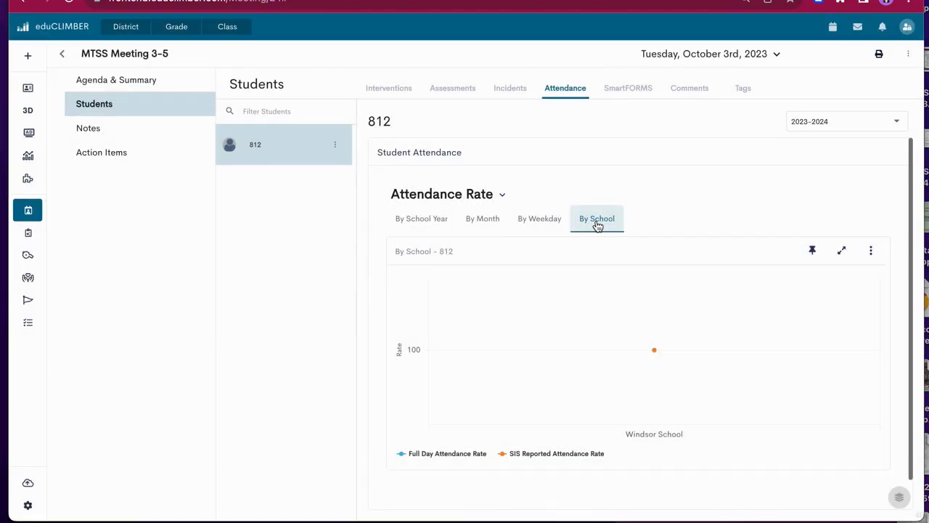
click(446, 220)
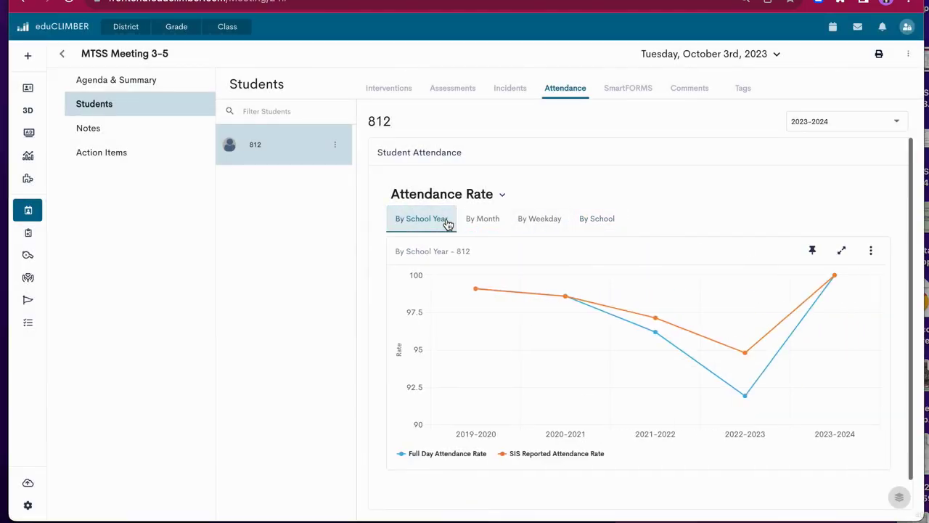
Look over the student's SmartFORMS, Comments and Tags sections, and return to the 2023-2024 SmartFORMS list.
click(645, 92)
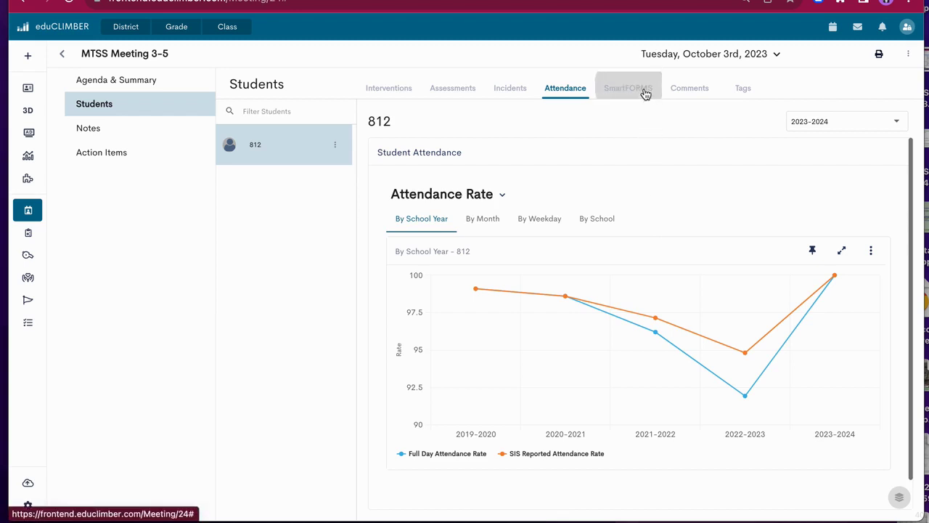
click(719, 88)
click(738, 91)
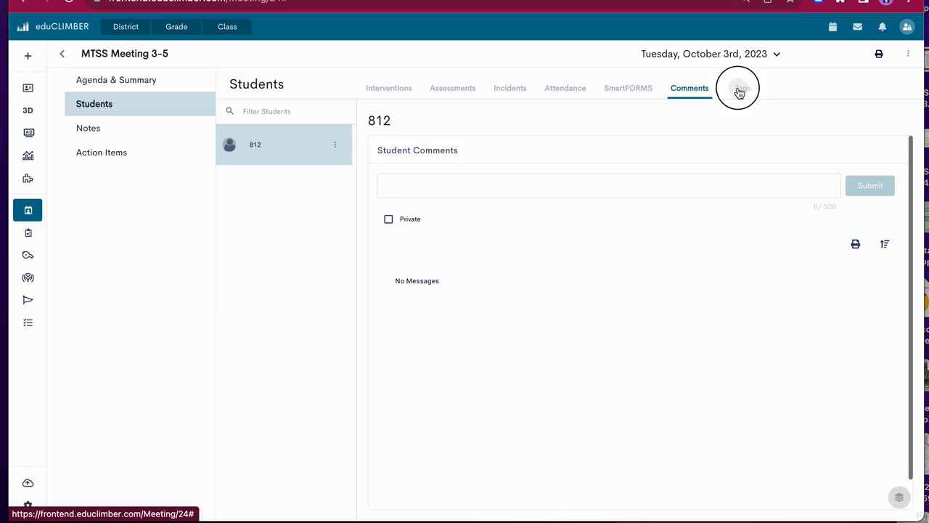
click(645, 93)
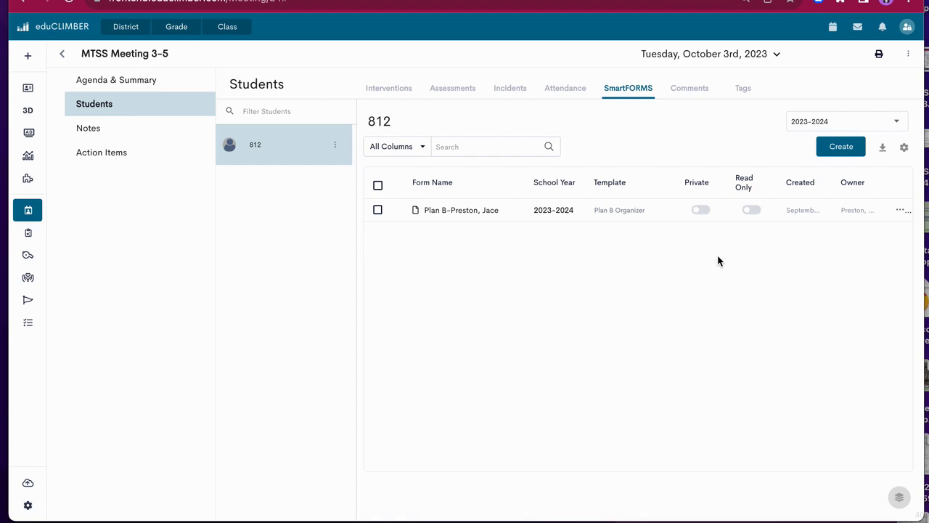
Create a smartFORM for the student from the Student Intervention Referral and Plan template, named SSP plus the student's name.
click(842, 154)
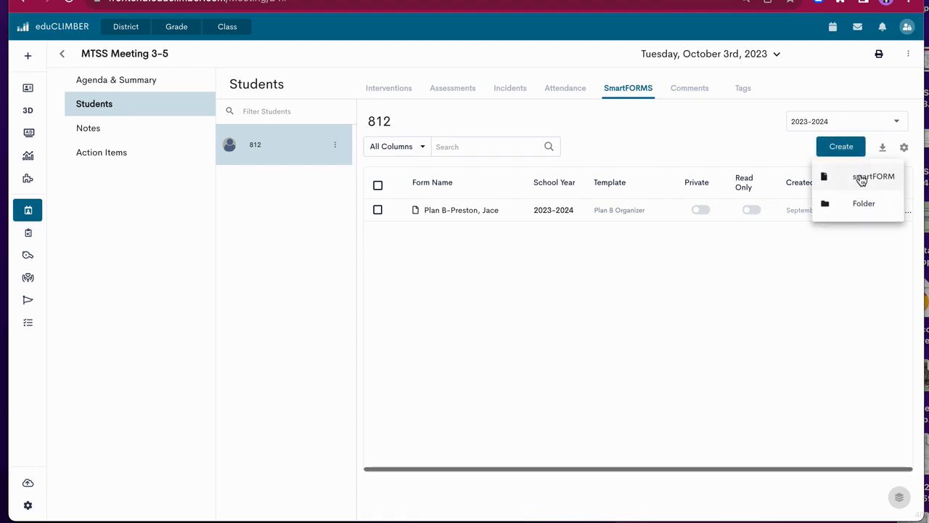
click(862, 180)
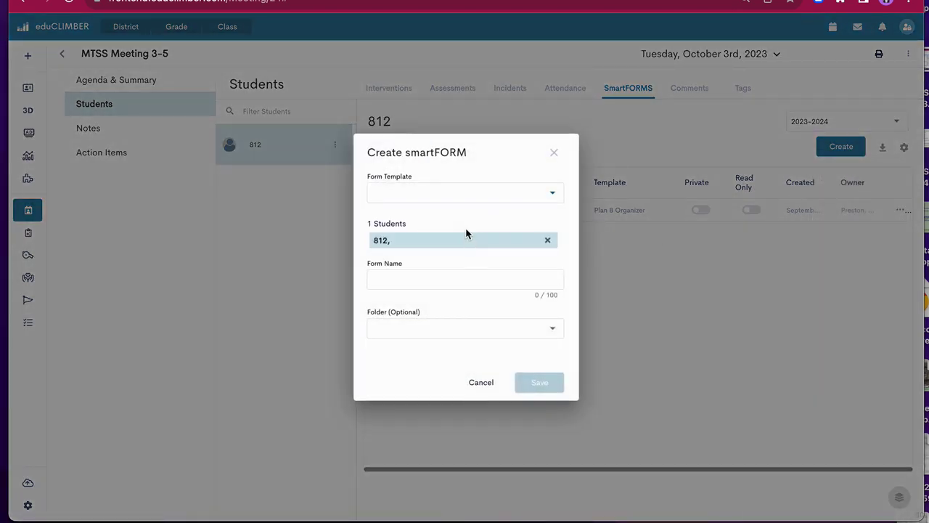
click(468, 193)
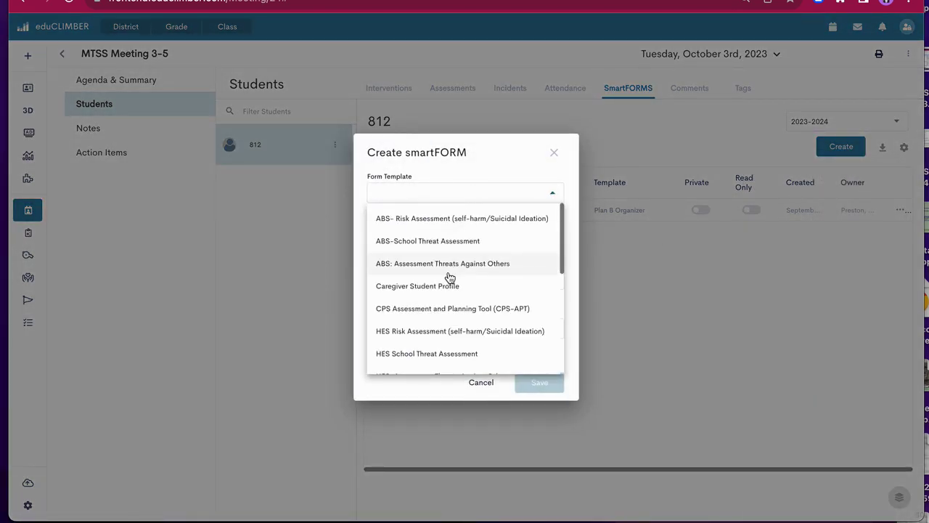
scroll(449, 276, down, 5)
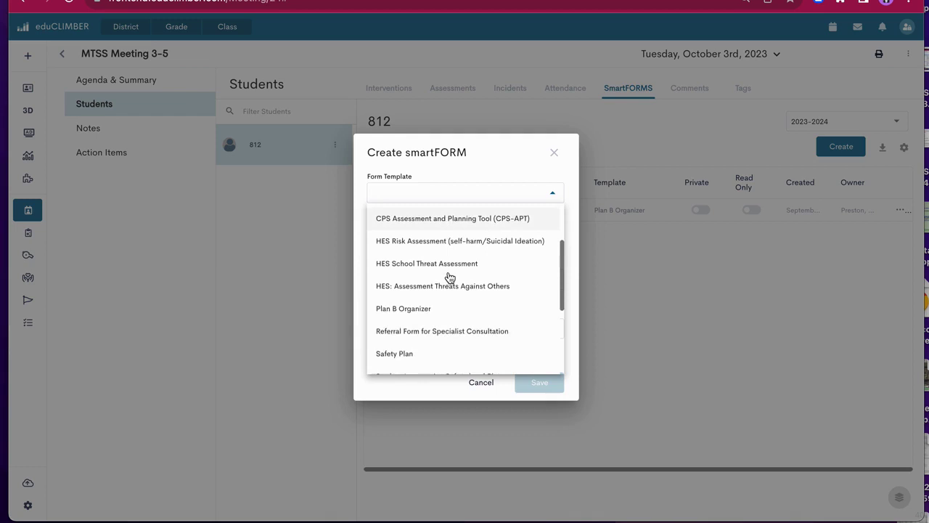
scroll(450, 276, down, 2)
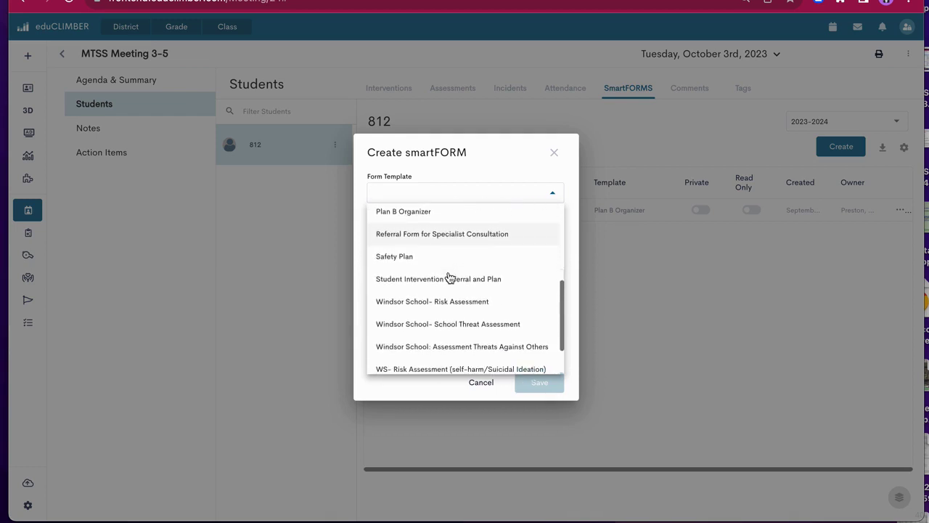
click(493, 284)
click(429, 281)
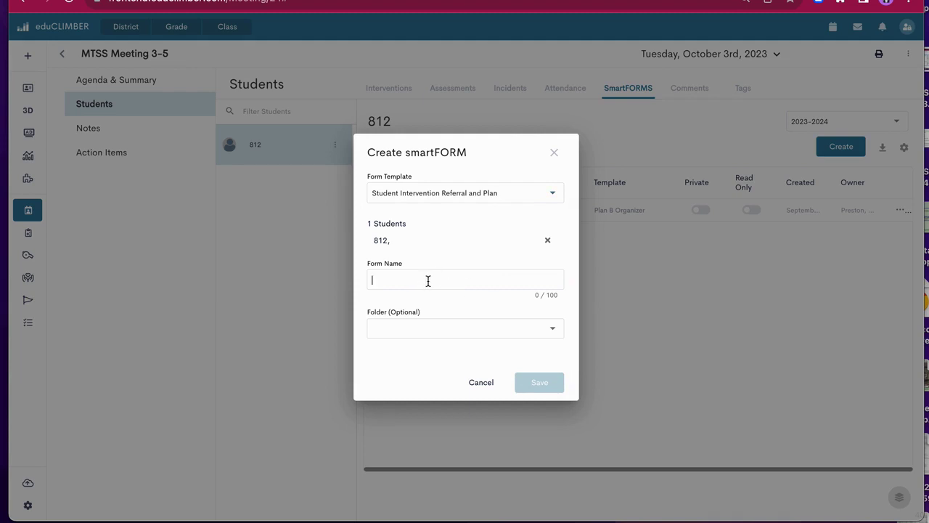
text(SSP)
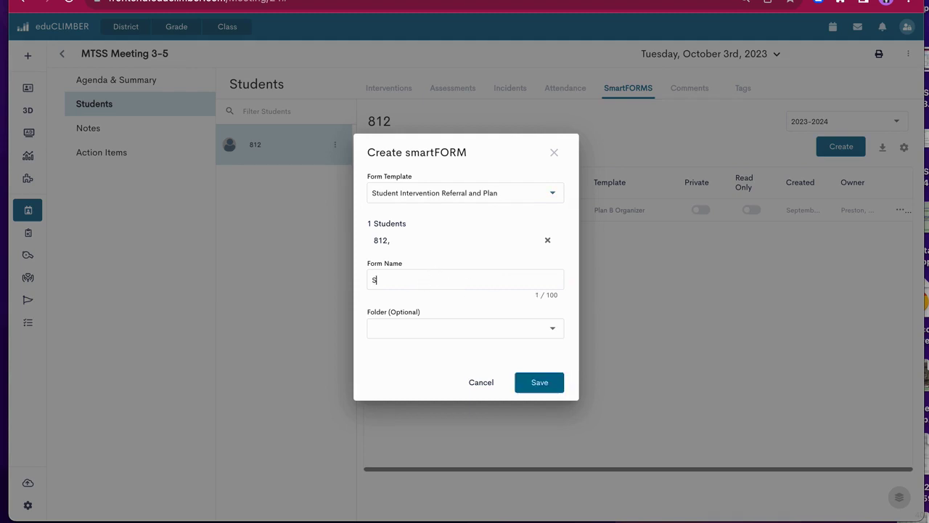
click(554, 385)
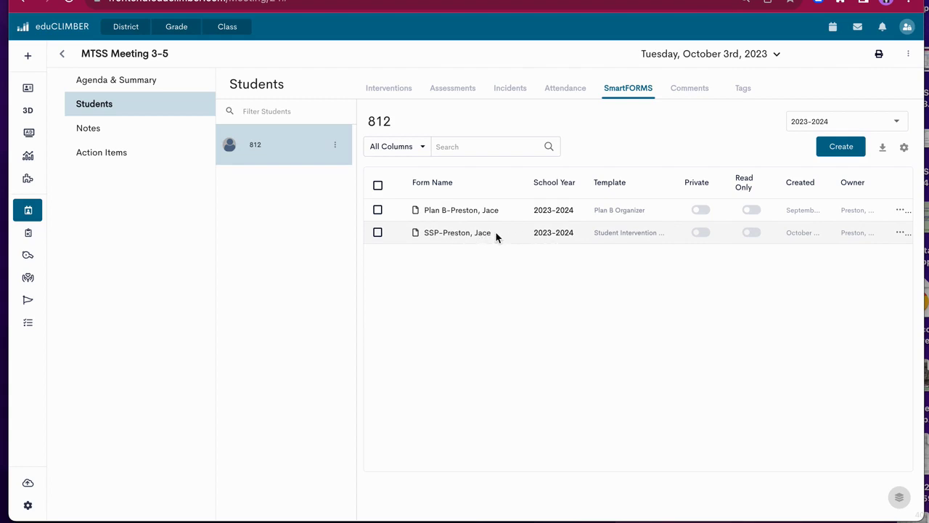
Open the student's new SSP form and try to set its status to In Progress.
click(472, 232)
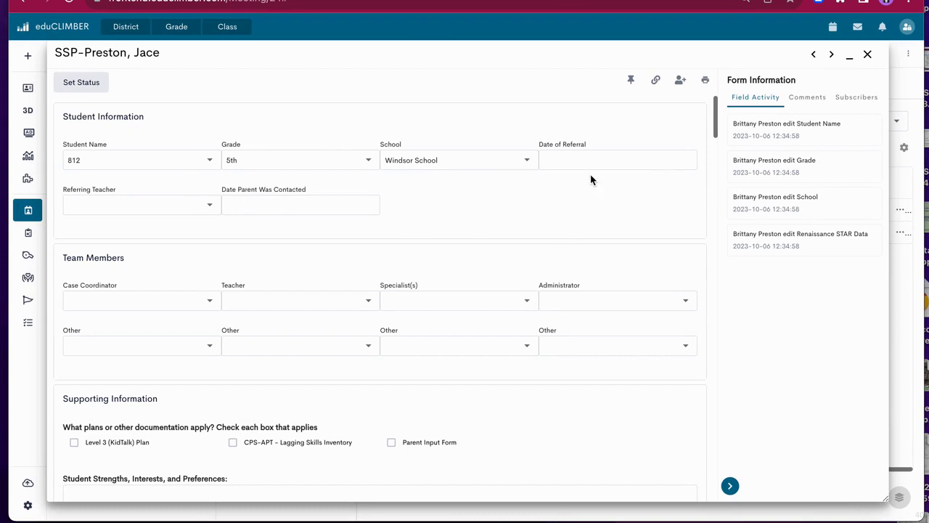
click(81, 84)
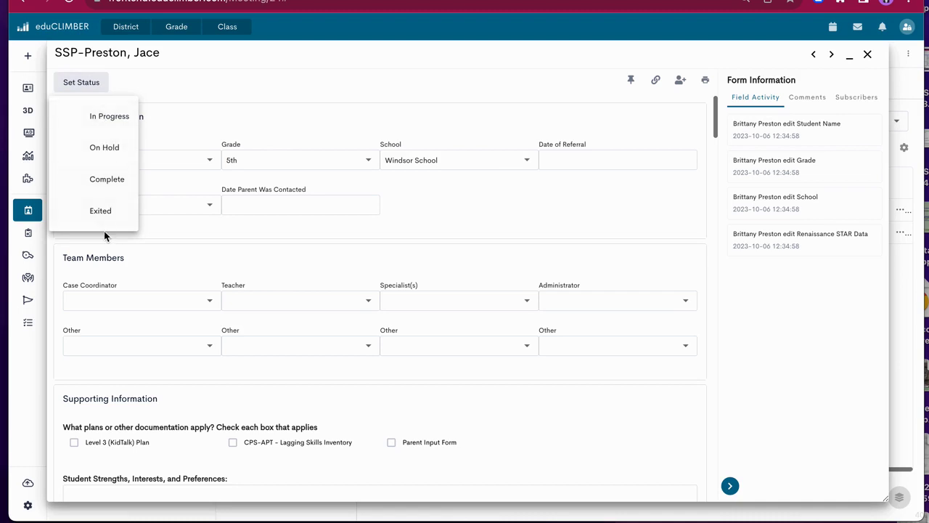
click(102, 120)
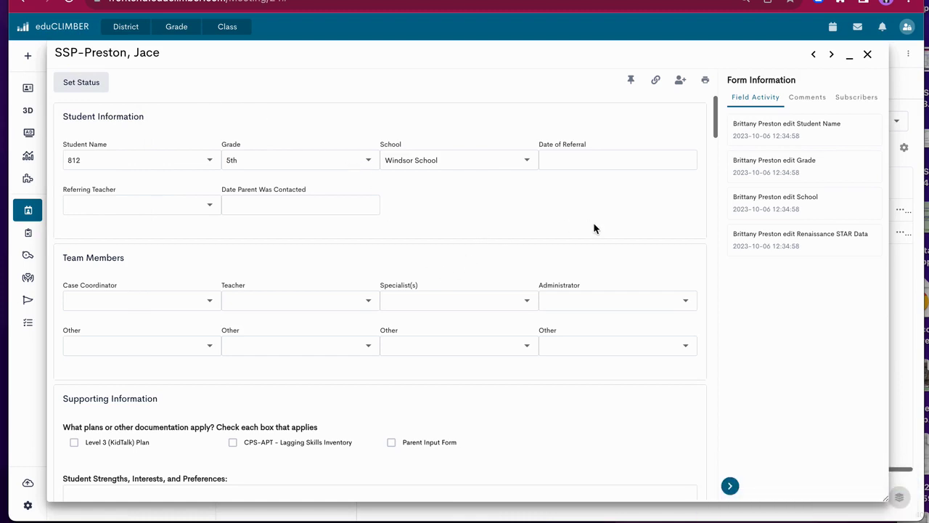
Complete the Student Information section with the referring teacher's name and 2023-10-06 as both the referral and parent contact dates.
scroll(594, 229, down, 1)
click(588, 153)
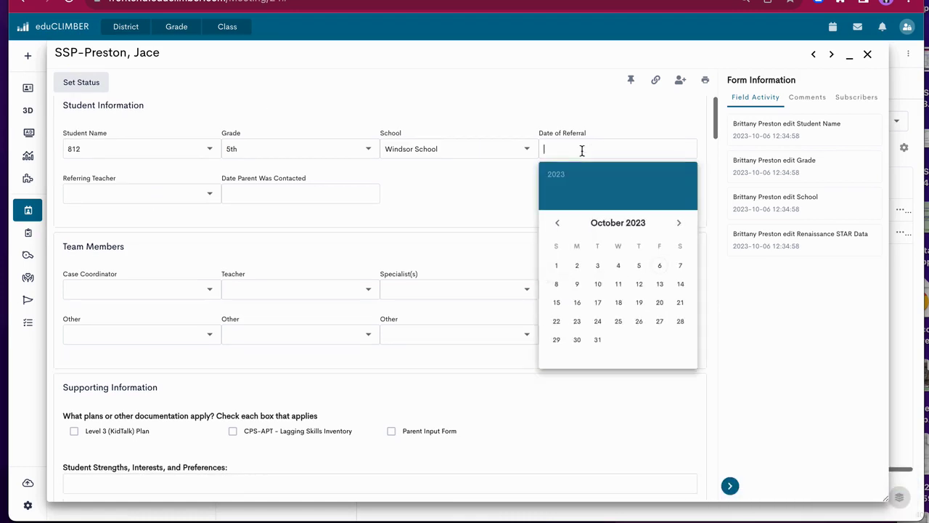
click(663, 268)
click(146, 193)
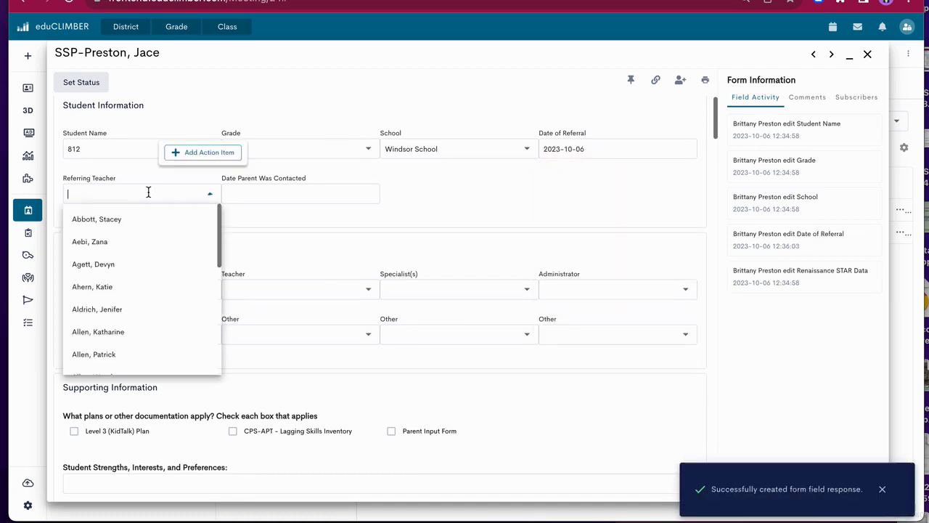
text(preston)
click(166, 219)
click(342, 192)
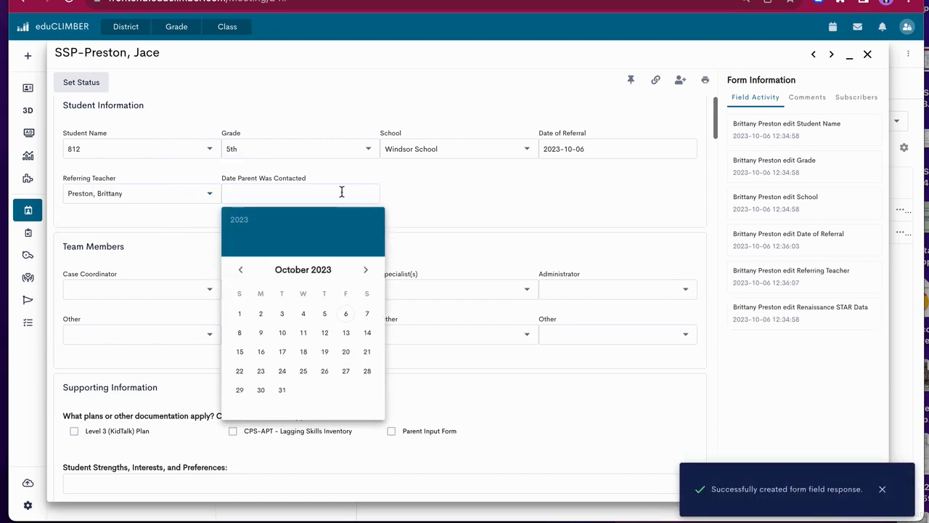
click(344, 315)
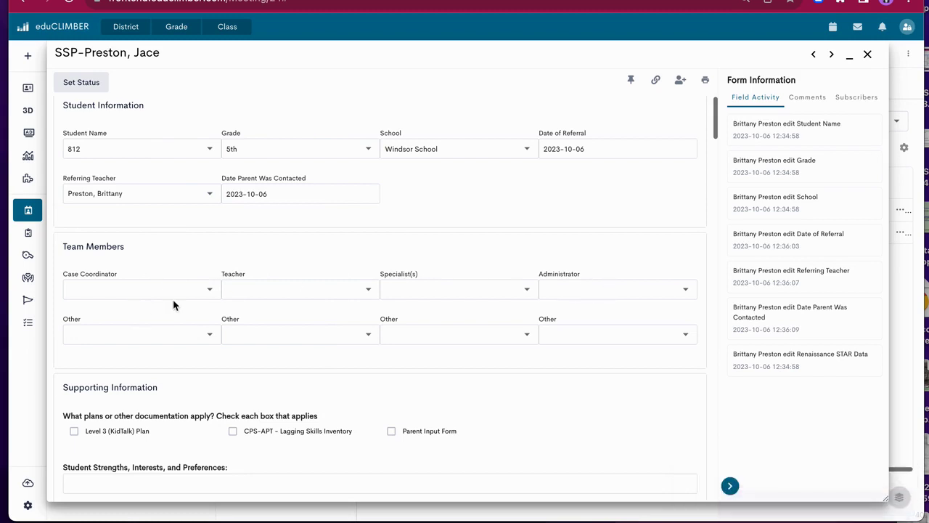
Examine the Team Members section and the staff choices for its Case Coordinator, Teacher, Specialist(s), Administrator and Other fields.
scroll(231, 267, down, 2)
scroll(172, 207, down, 1)
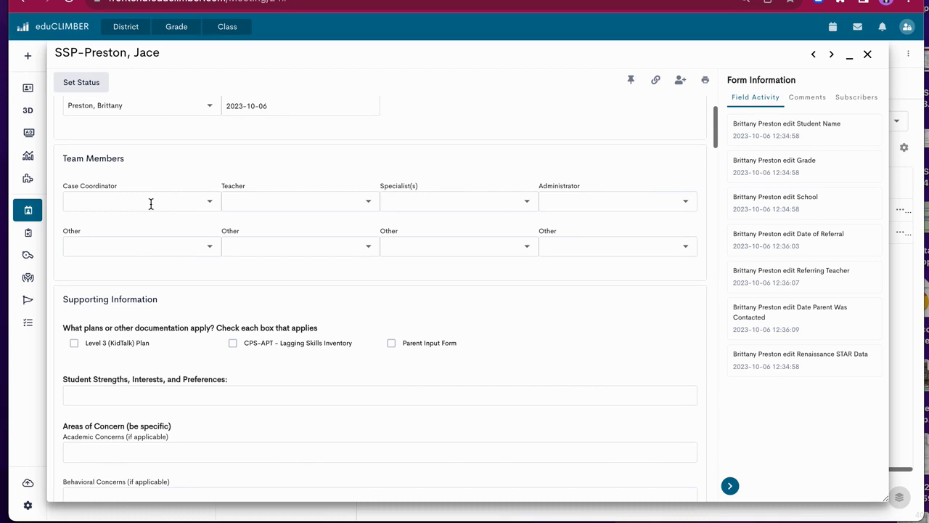
scroll(151, 204, down, 1)
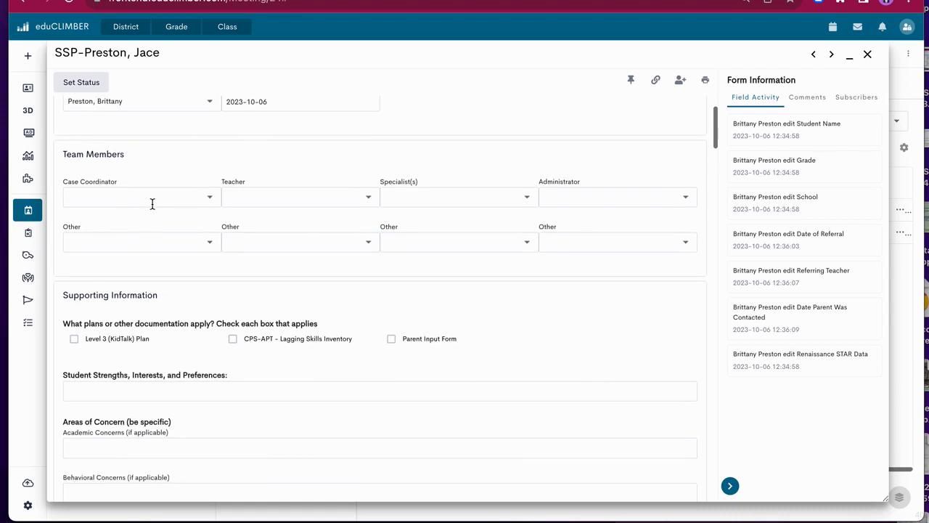
scroll(153, 204, up, 1)
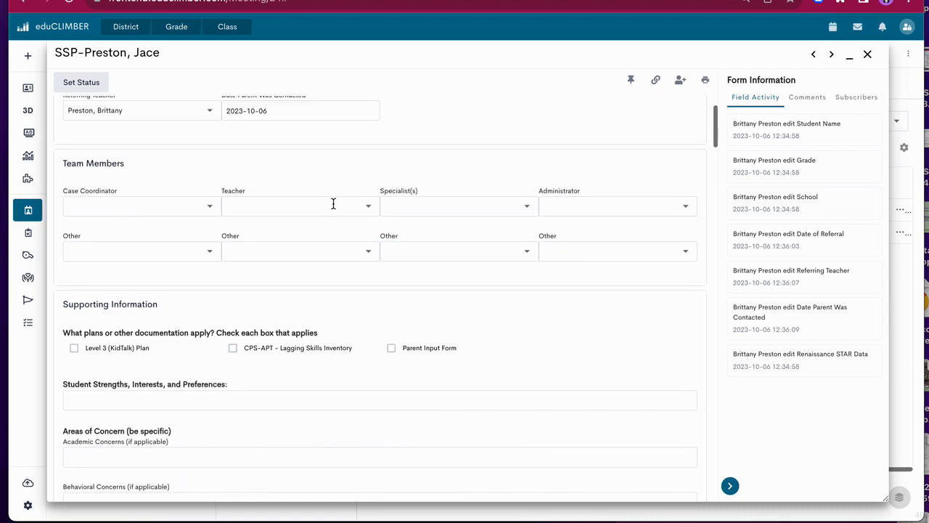
click(174, 204)
click(310, 212)
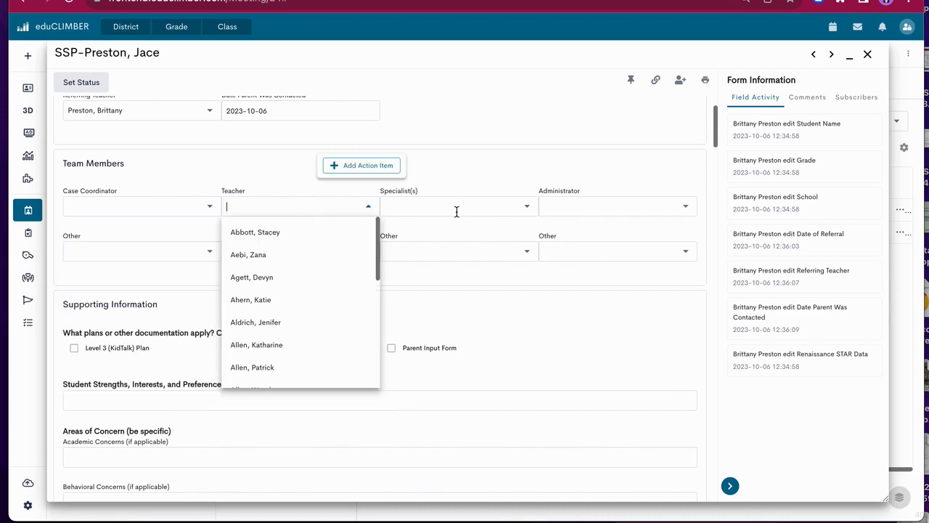
click(458, 210)
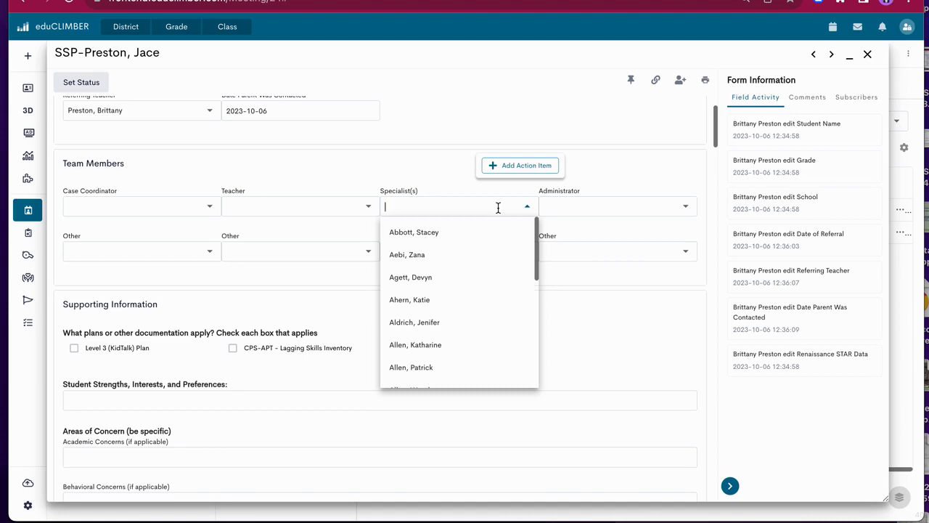
click(619, 211)
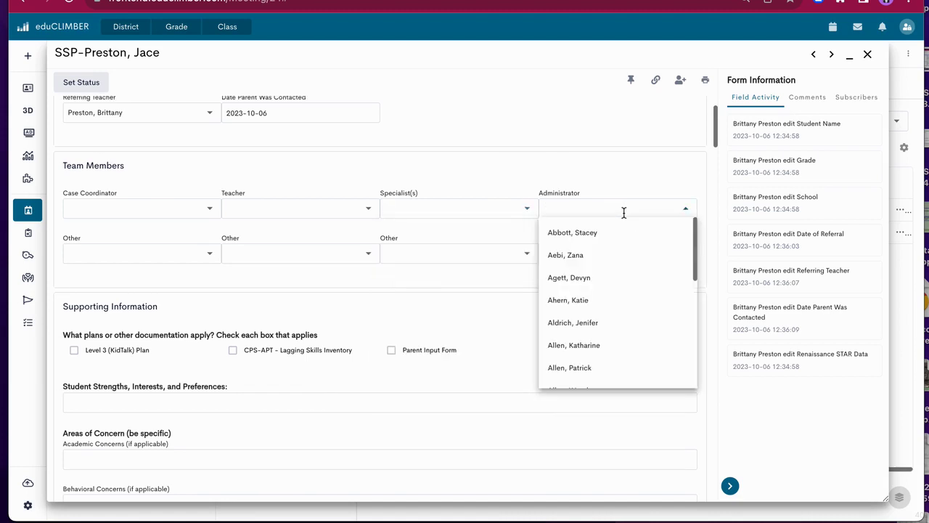
click(182, 254)
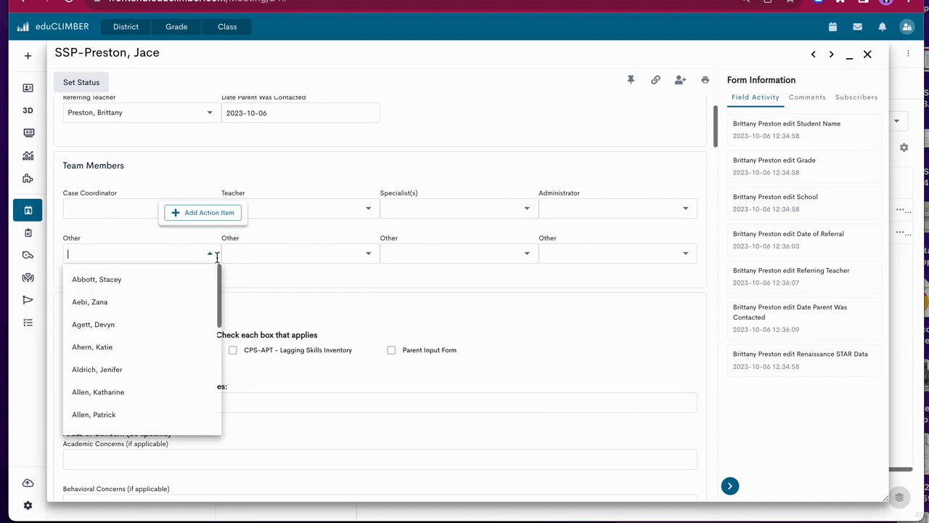
click(512, 270)
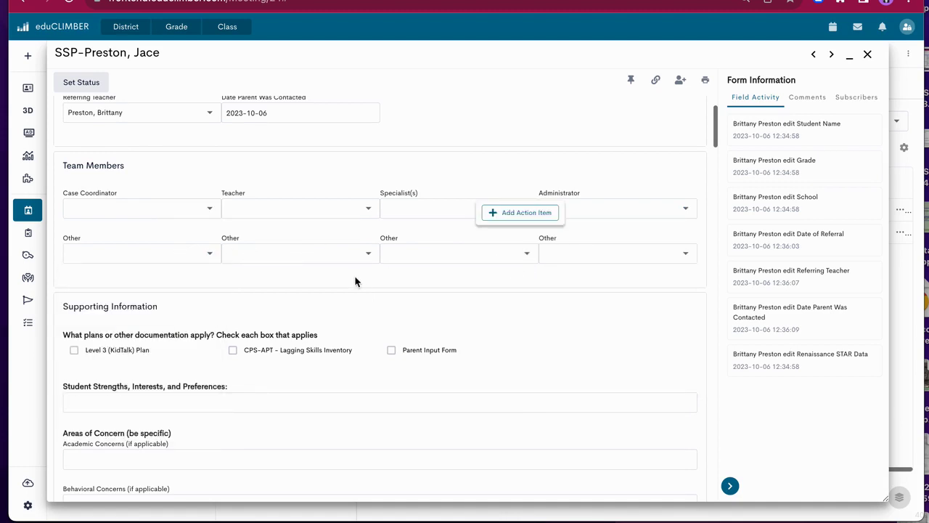
scroll(559, 263, down, 2)
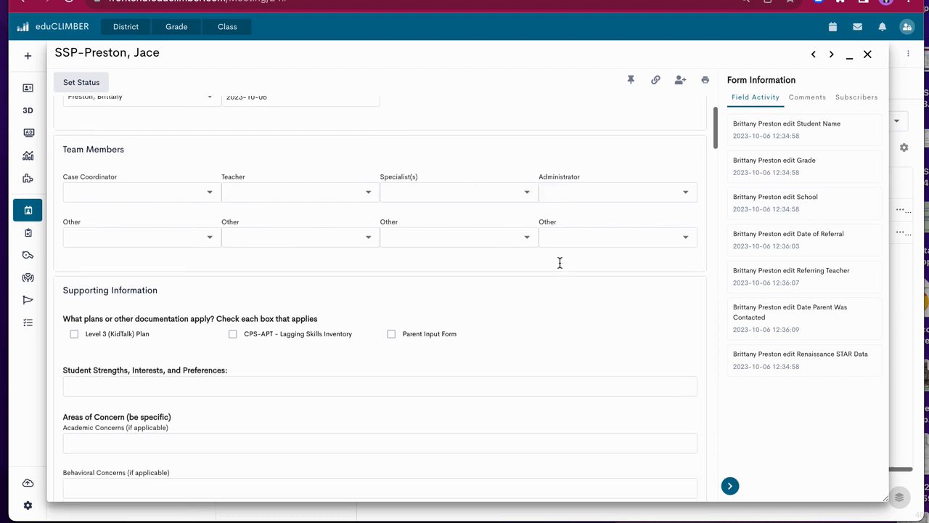
scroll(559, 263, up, 5)
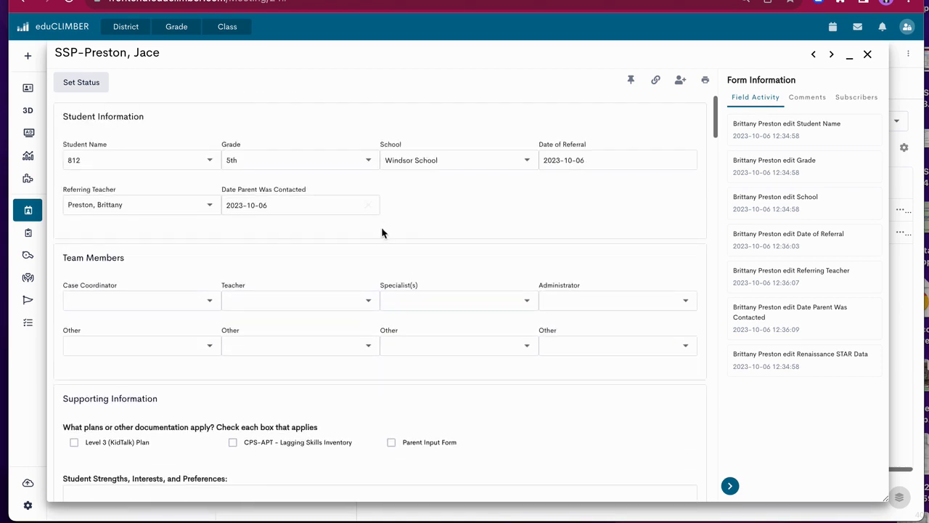
Examine the Supporting Information section, including the plan checkboxes, the student strengths field and the academic concerns field.
scroll(475, 252, down, 6)
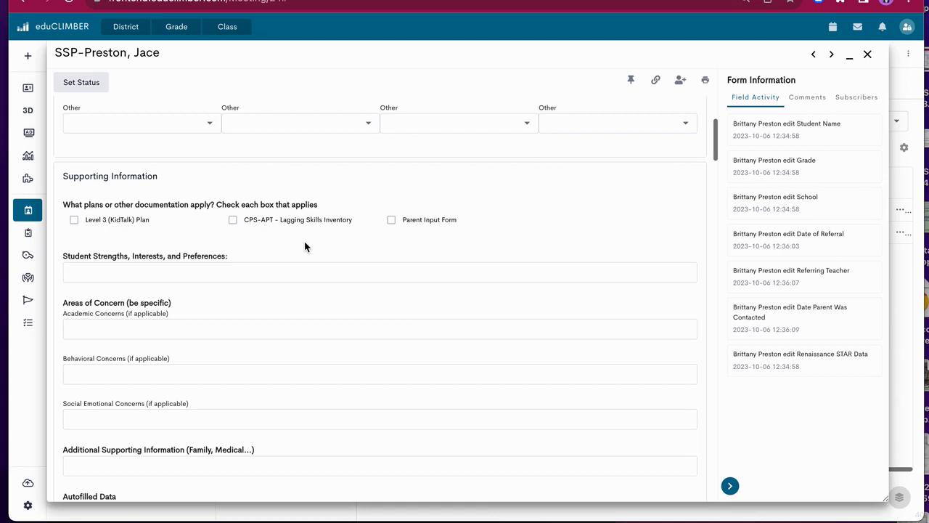
scroll(305, 247, down, 1)
click(134, 224)
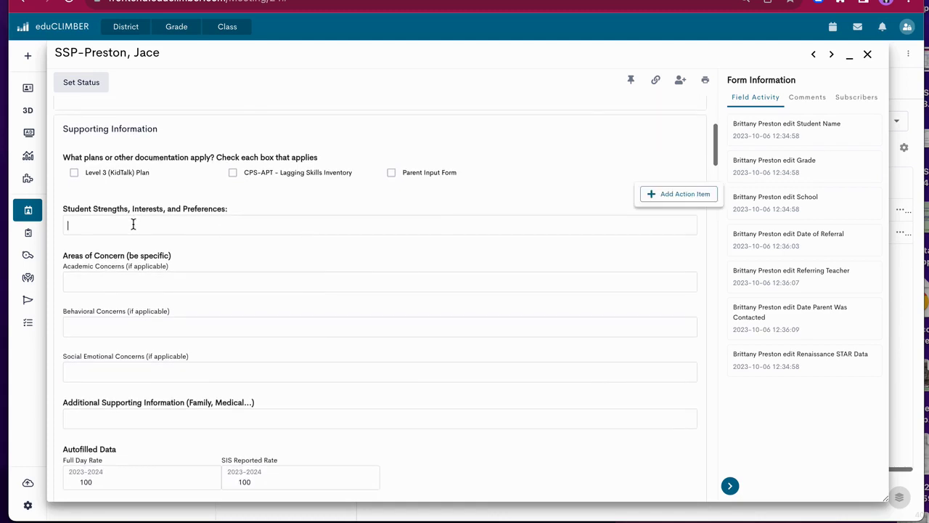
click(134, 282)
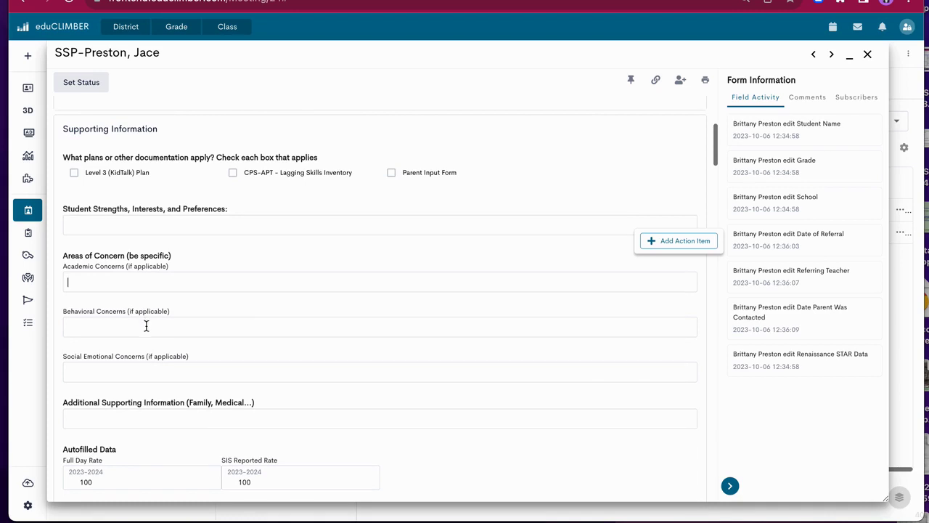
Review the form's autofilled attendance rates, behavioral incident table and STAR Reading chart, down to the Additional Data field.
scroll(181, 372, down, 3)
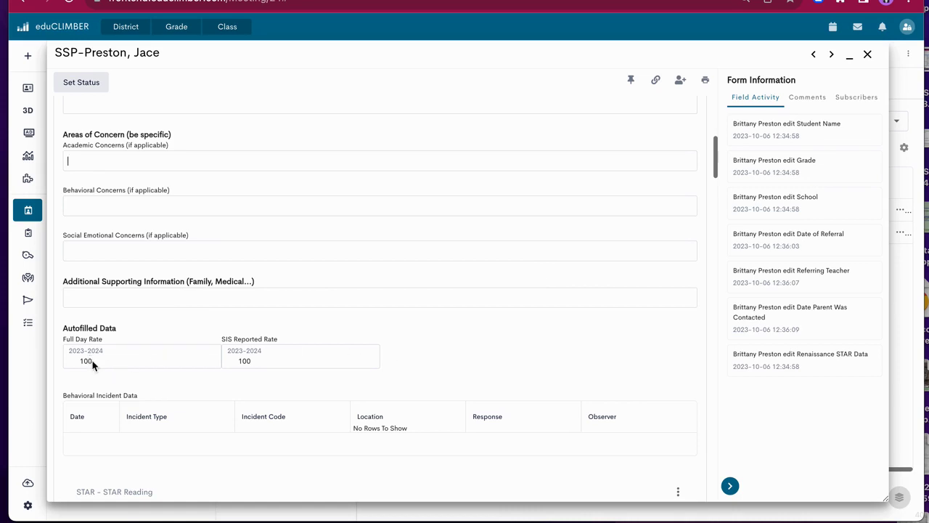
scroll(278, 357, down, 3)
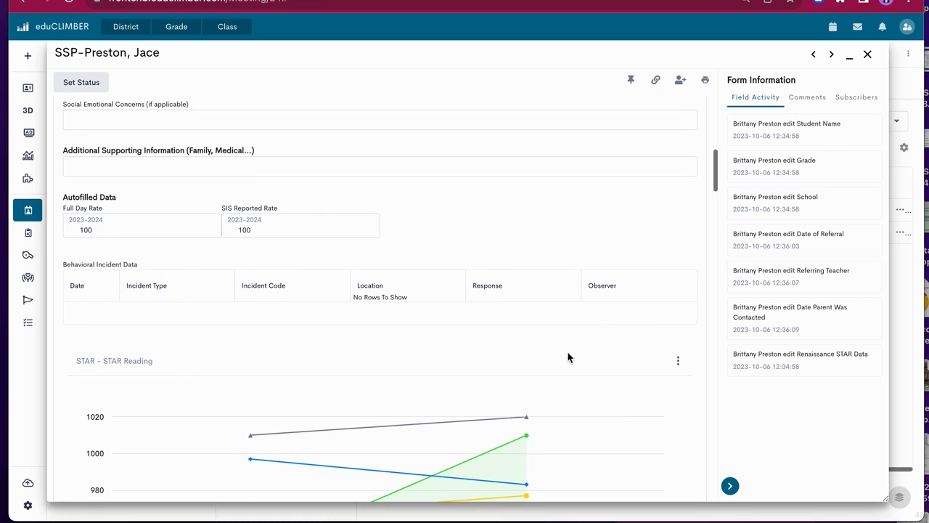
scroll(569, 357, down, 5)
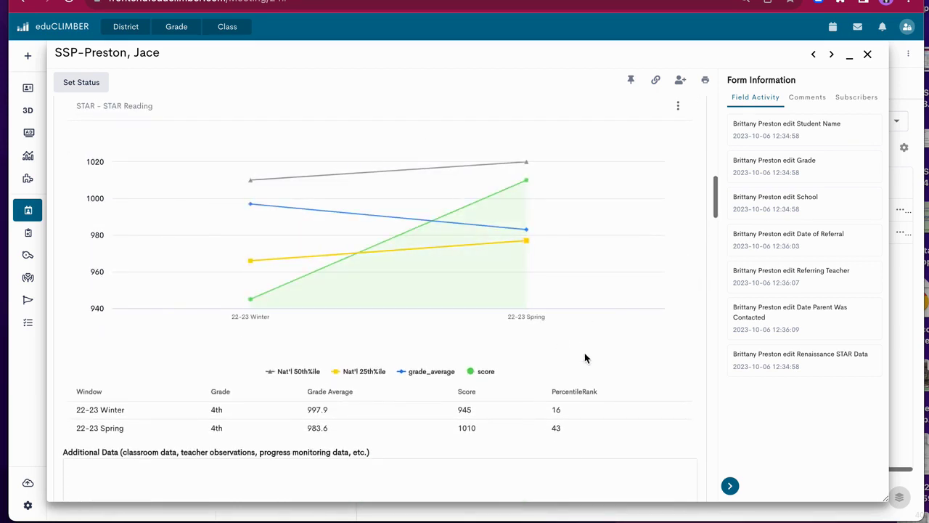
scroll(585, 356, down, 2)
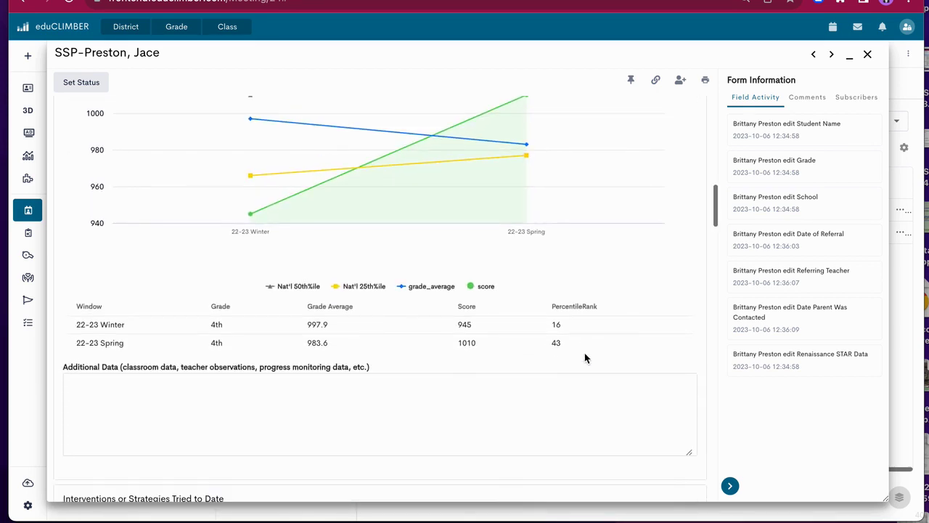
Compare the STAR Reading chart's lines with the Winter and Spring rows of its score table.
scroll(586, 358, up, 3)
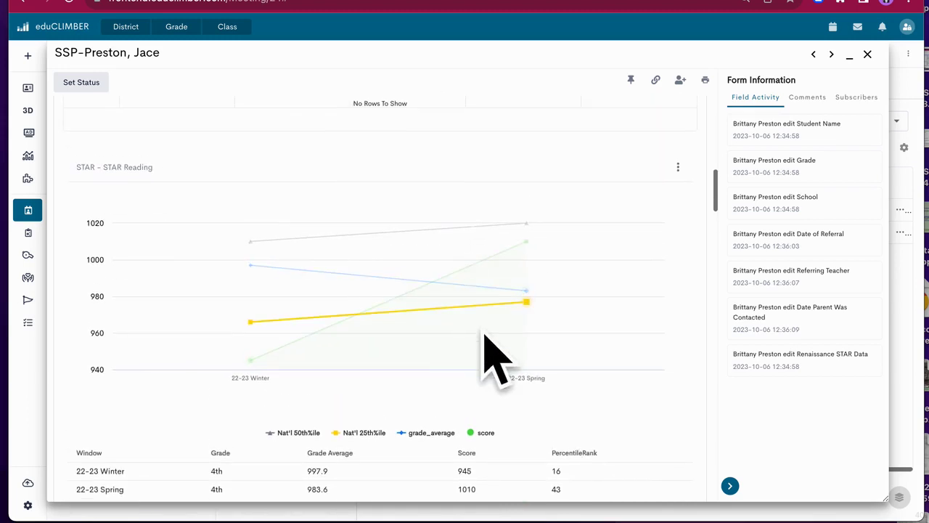
scroll(484, 335, down, 8)
scroll(479, 345, down, 4)
scroll(478, 346, up, 12)
scroll(479, 345, up, 7)
scroll(478, 346, down, 8)
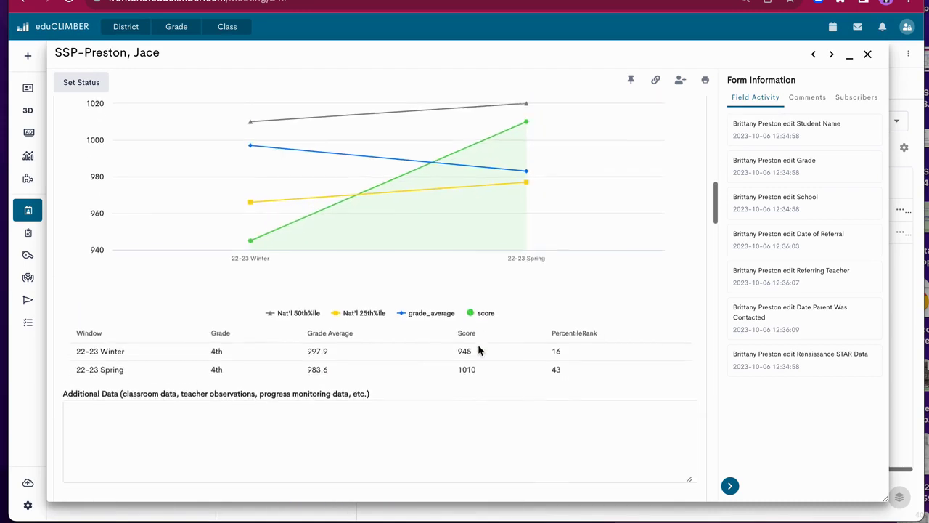
scroll(478, 344, down, 3)
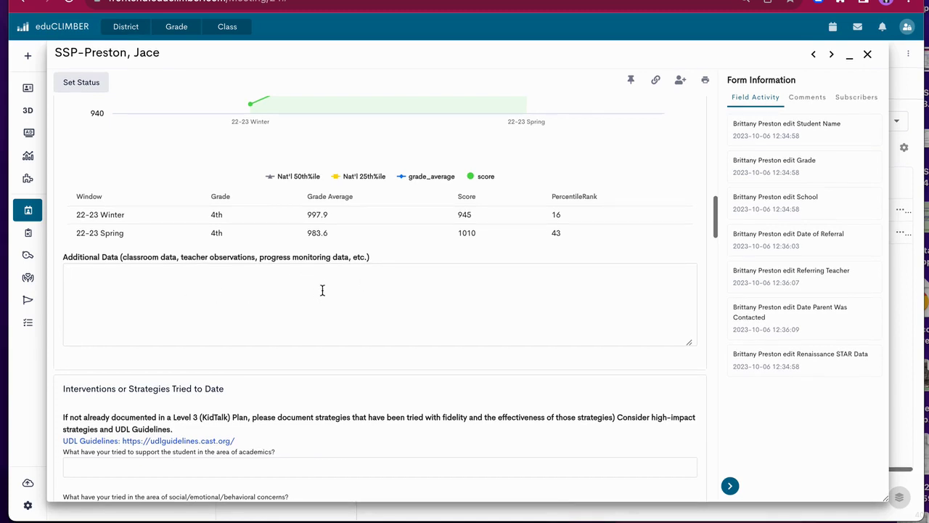
Examine the Interventions or Strategies Tried to Date questions and the intervention sections that follow them.
scroll(316, 313, down, 4)
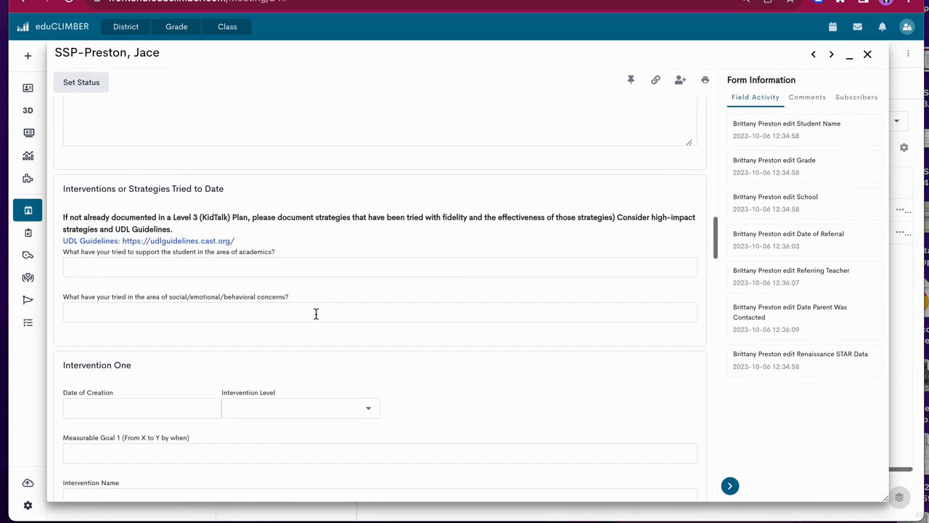
scroll(172, 369, down, 1)
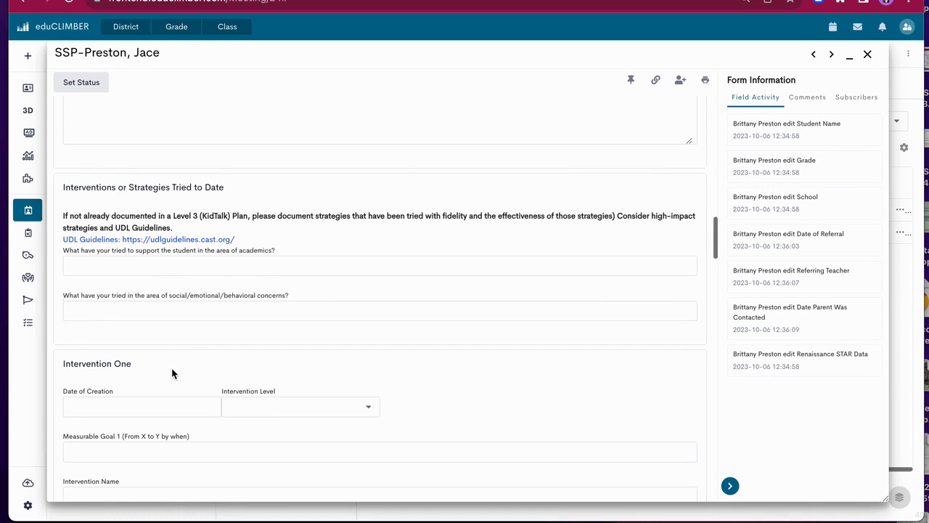
scroll(172, 372, down, 4)
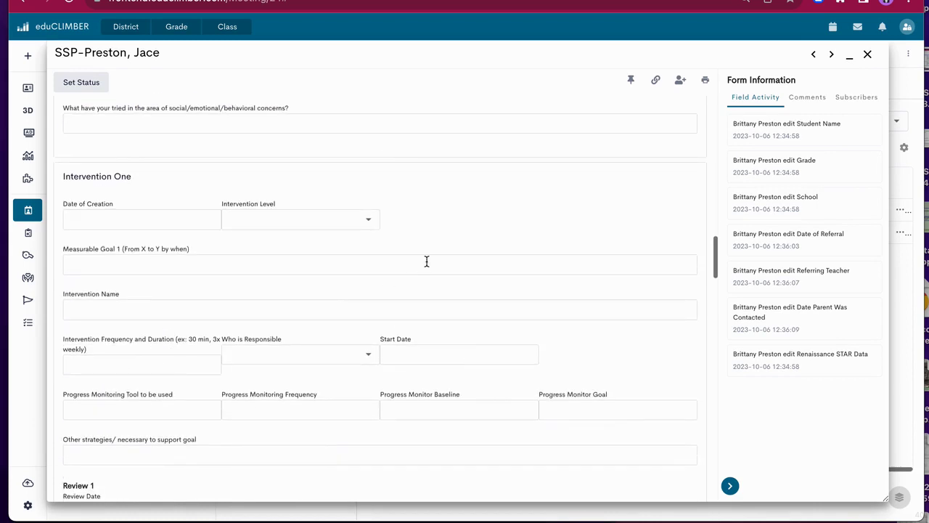
scroll(427, 261, down, 1)
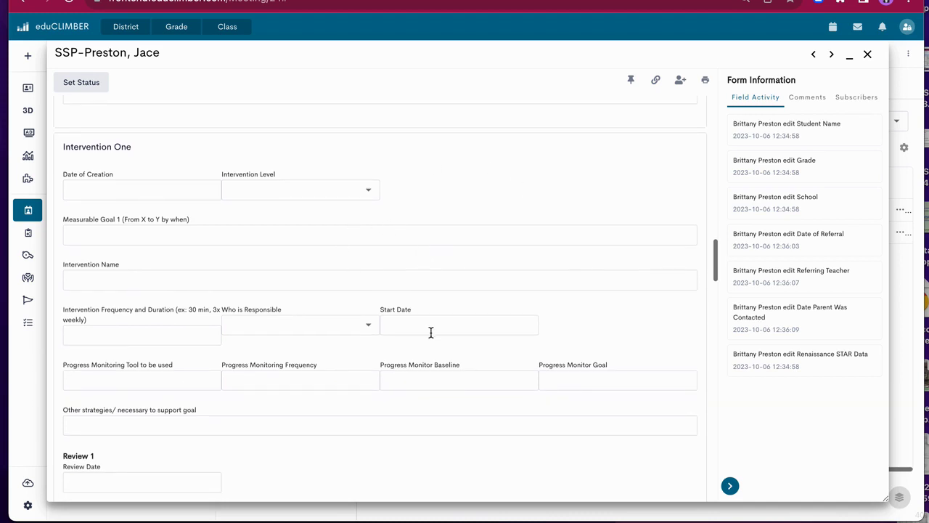
scroll(437, 357, down, 10)
scroll(438, 356, down, 15)
scroll(437, 352, down, 15)
Set Intervention One's Intervention Level to Level 3- Targeted Intervention- Academic.
scroll(437, 353, up, 12)
scroll(432, 411, up, 12)
scroll(431, 411, down, 6)
scroll(432, 411, up, 1)
scroll(432, 411, up, 10)
scroll(431, 414, down, 6)
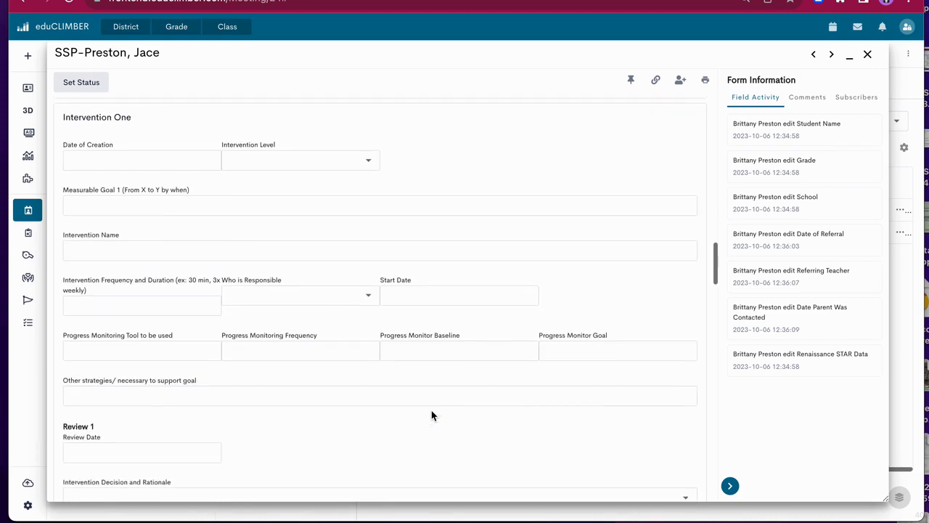
click(311, 159)
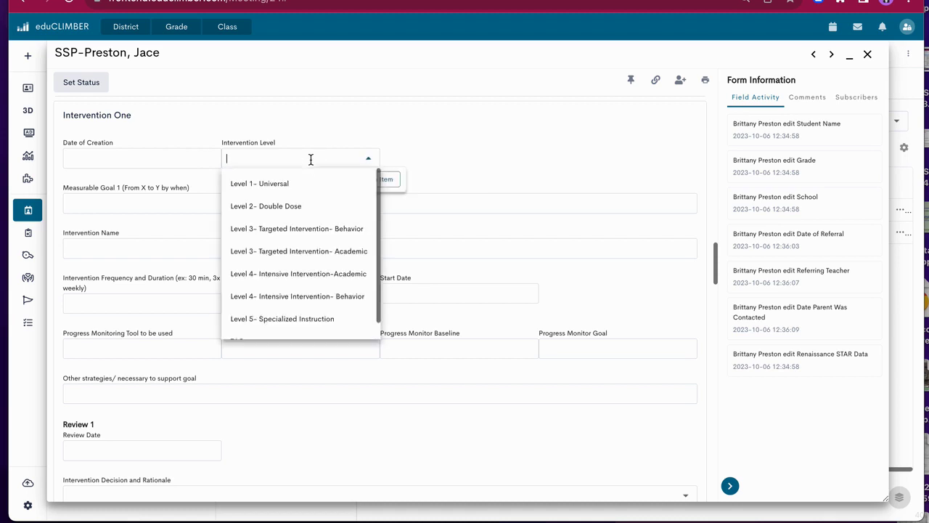
click(321, 251)
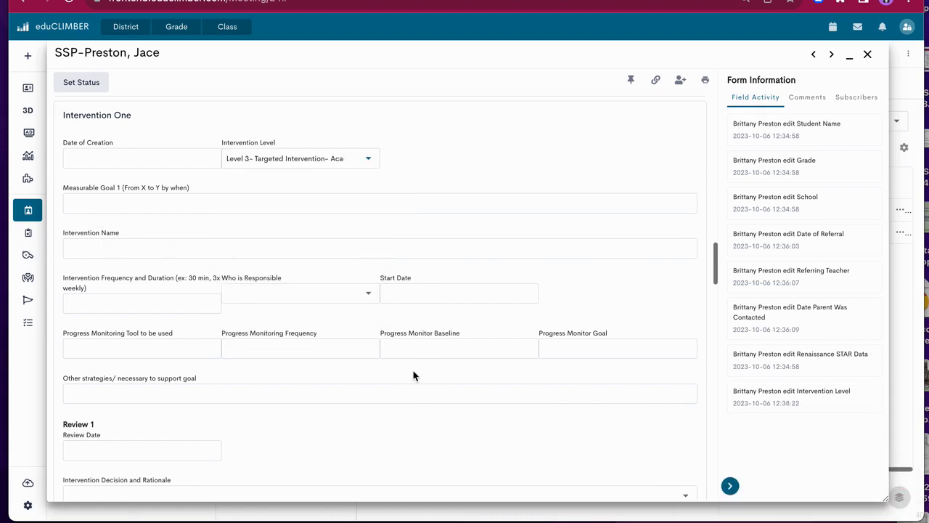
Set Intervention Two's Intervention Level to Level 4- Intensive Intervention- Behavior.
scroll(416, 371, down, 2)
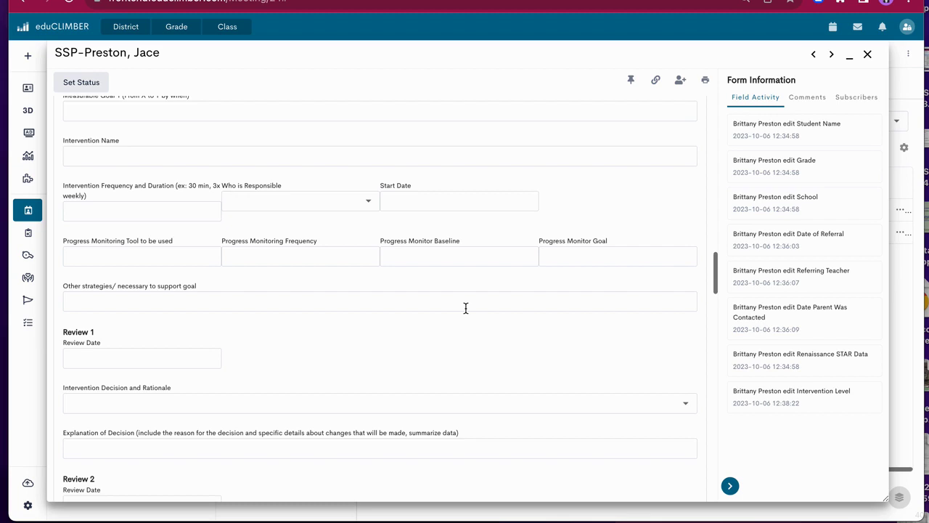
scroll(466, 308, down, 8)
click(367, 339)
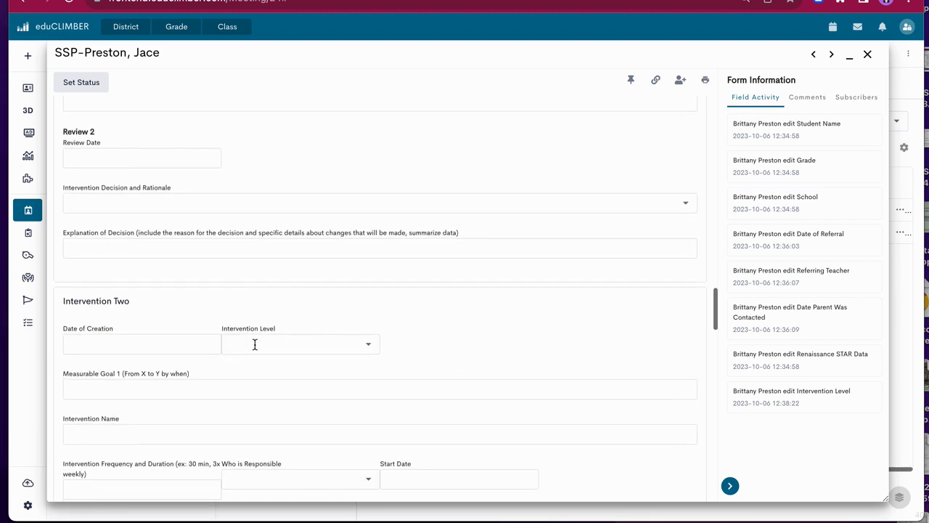
click(303, 292)
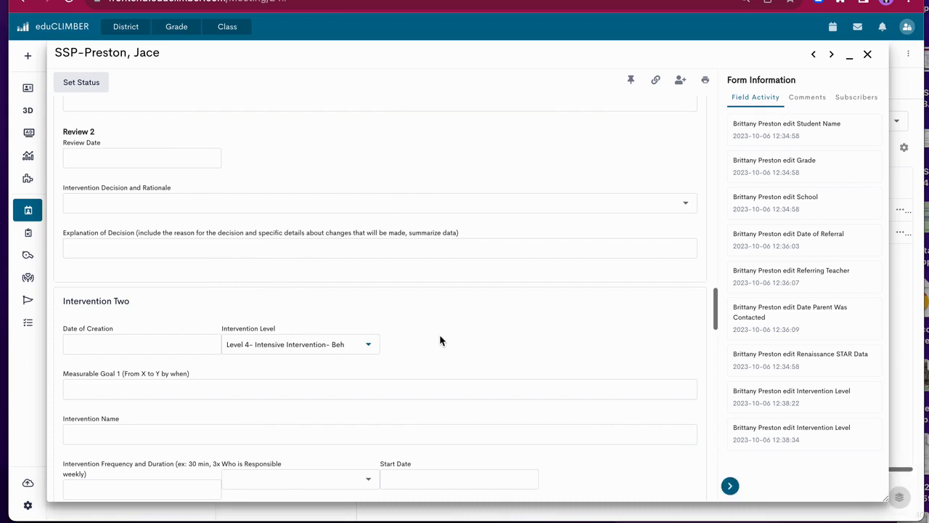
Examine Intervention One's fields for the measurable goal, intervention name, frequency, responsible person and progress monitoring.
scroll(440, 340, up, 6)
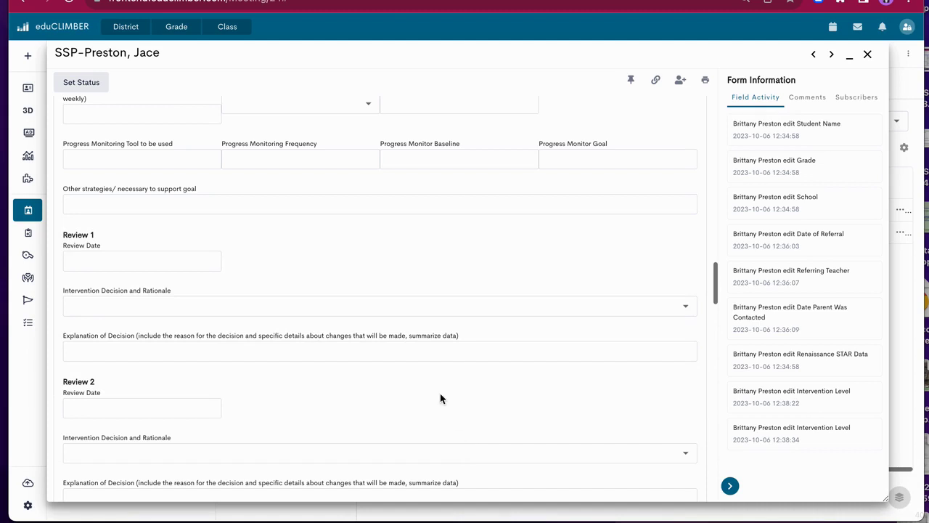
scroll(383, 325, up, 7)
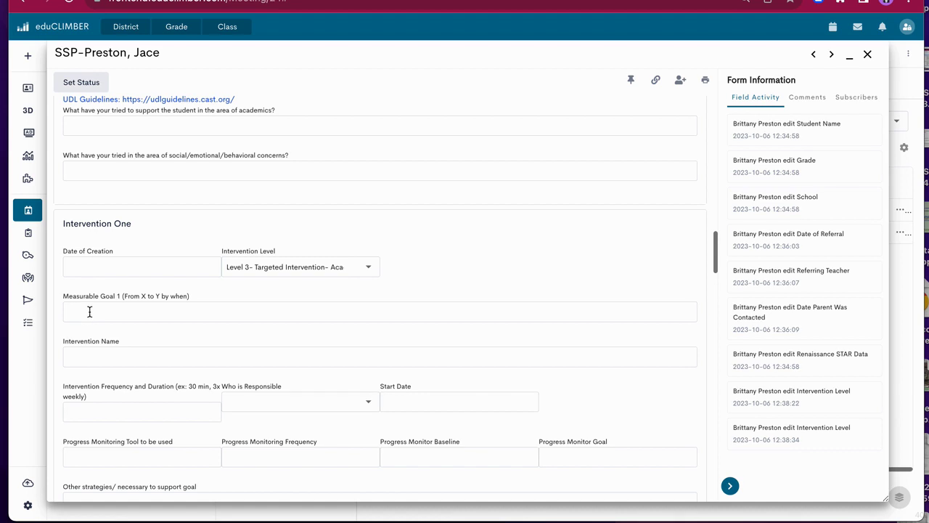
click(111, 355)
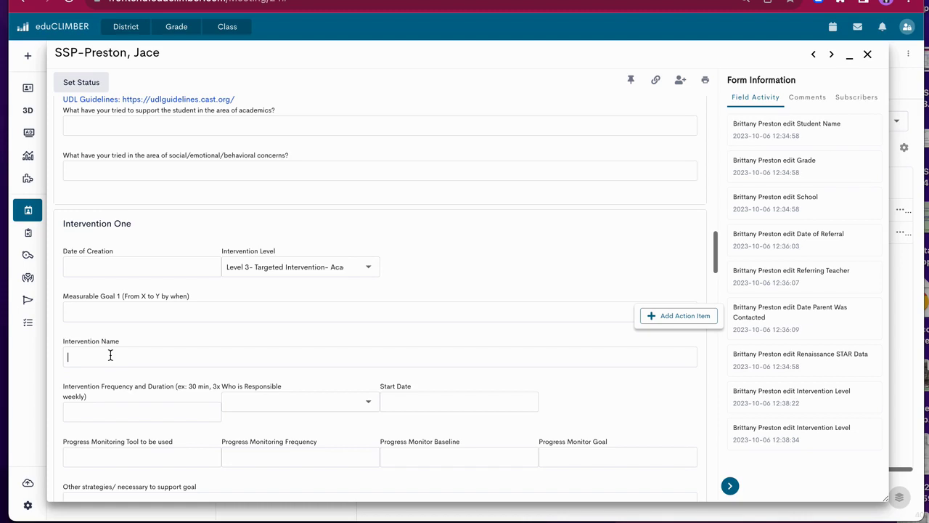
scroll(124, 412, down, 1)
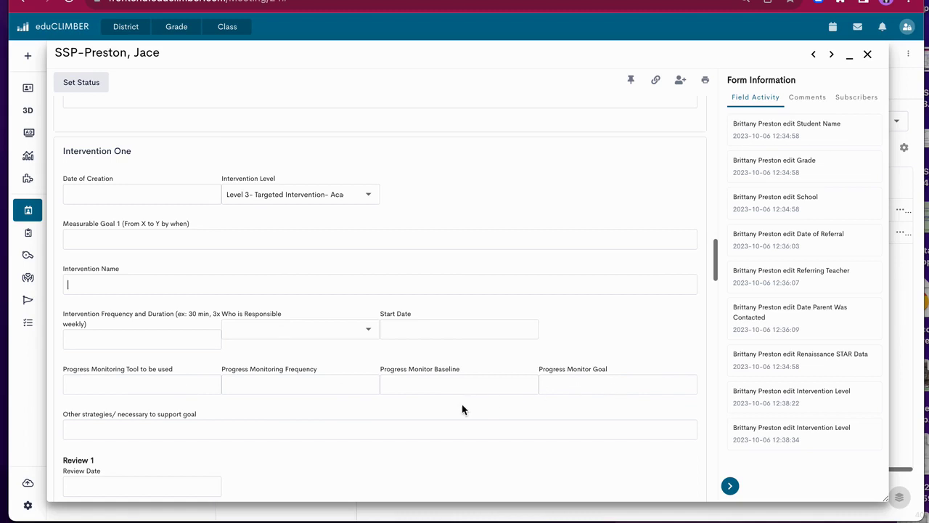
scroll(463, 405, down, 1)
scroll(464, 411, down, 1)
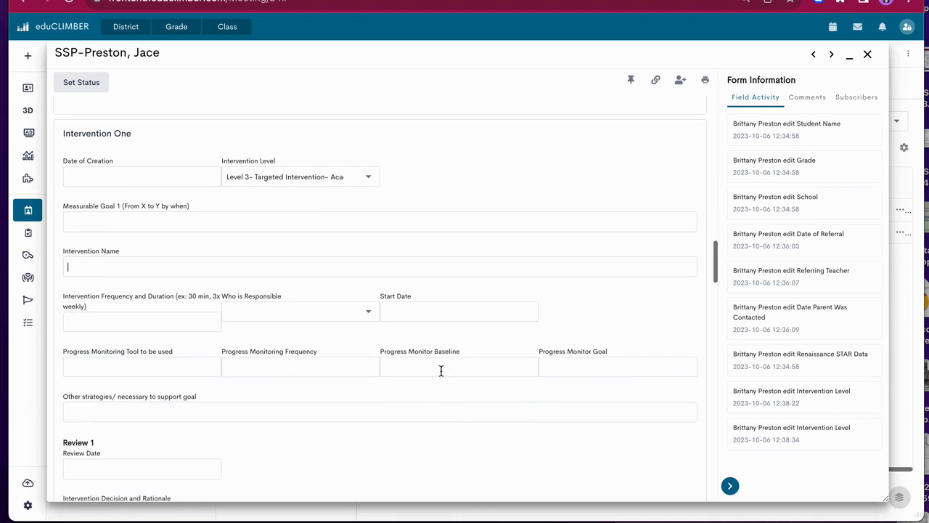
Start an action item on Intervention One's Progress Monitor Baseline field, named "Please complete this section".
scroll(440, 370, down, 1)
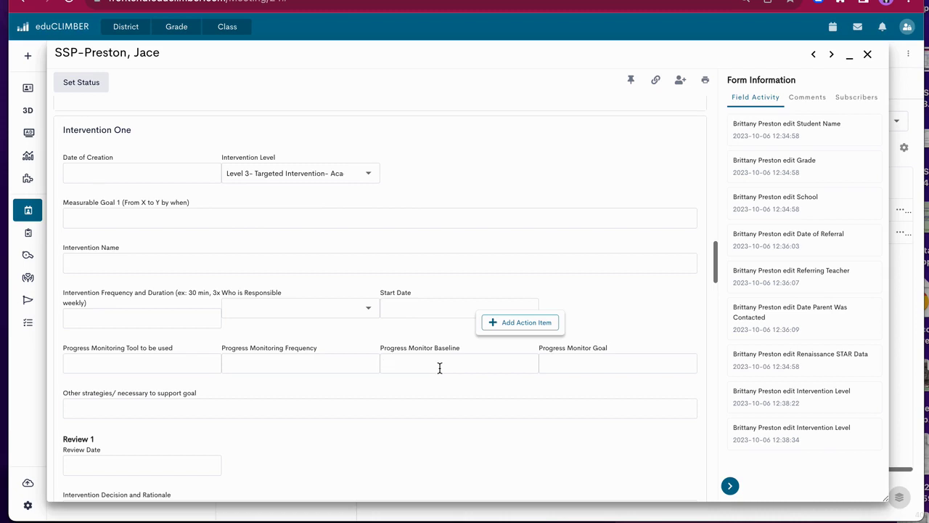
click(499, 323)
click(297, 159)
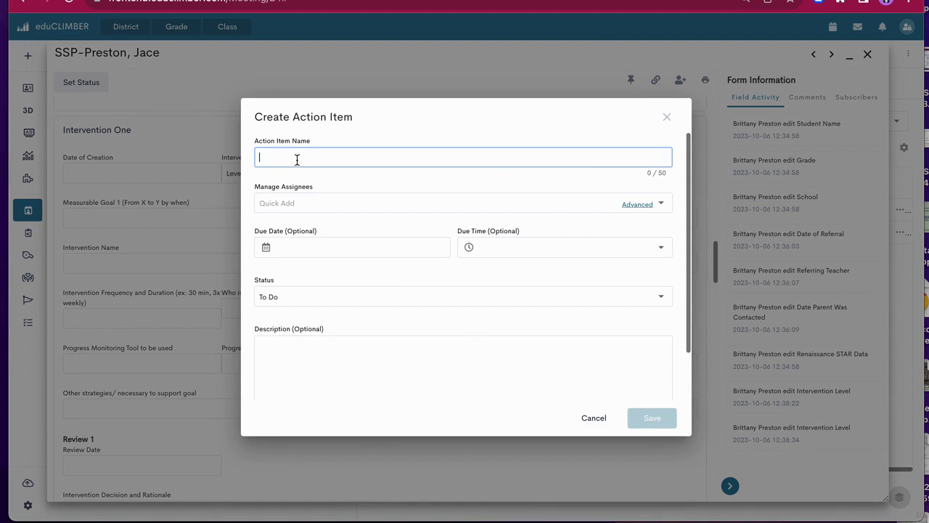
text(P)
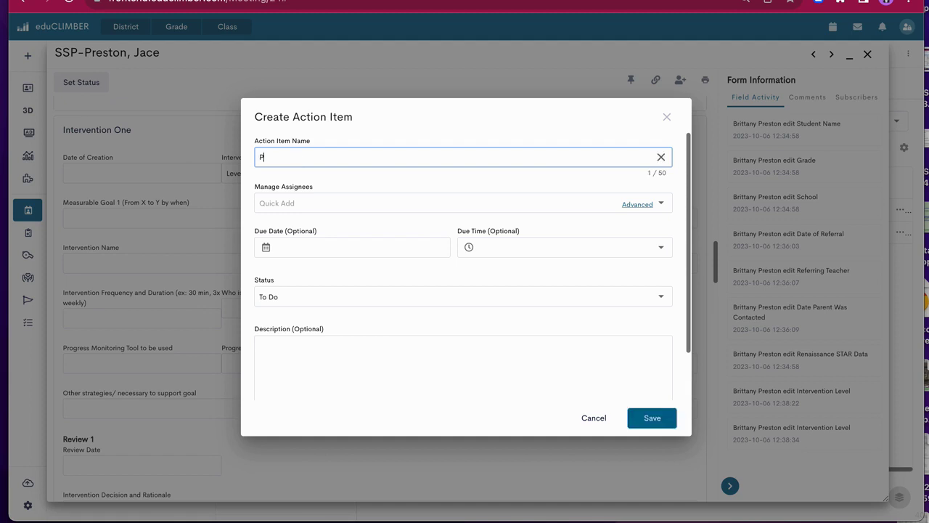
text(lease complete this section)
Assign the action item to the chosen staff member, keep its status at To Do, and save it.
click(297, 201)
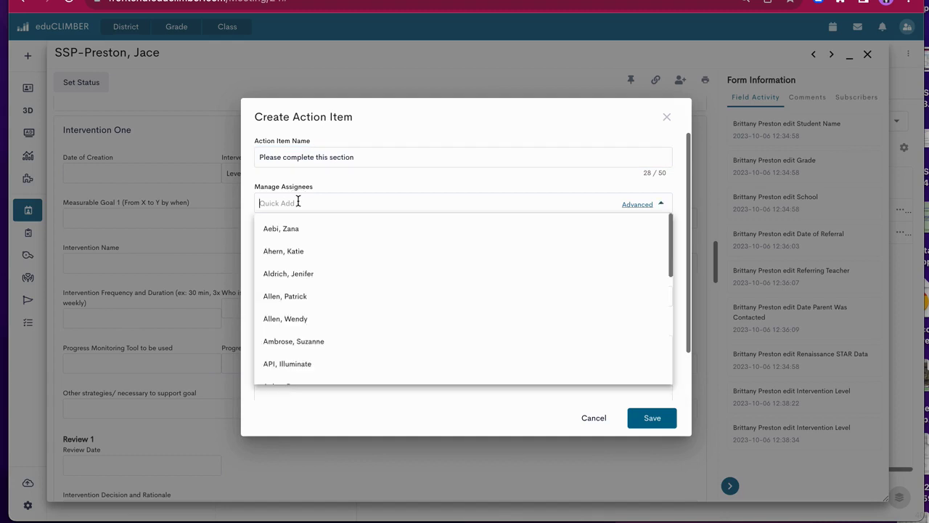
text(gray)
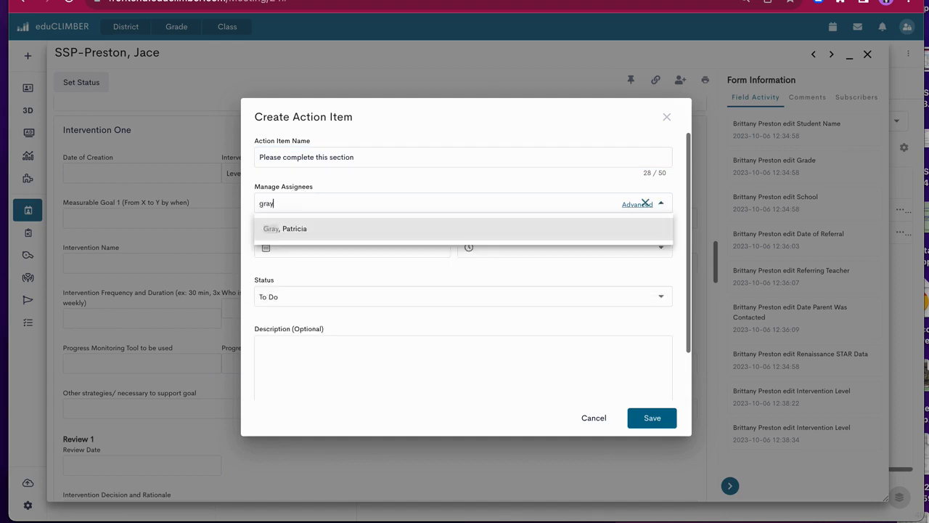
click(299, 224)
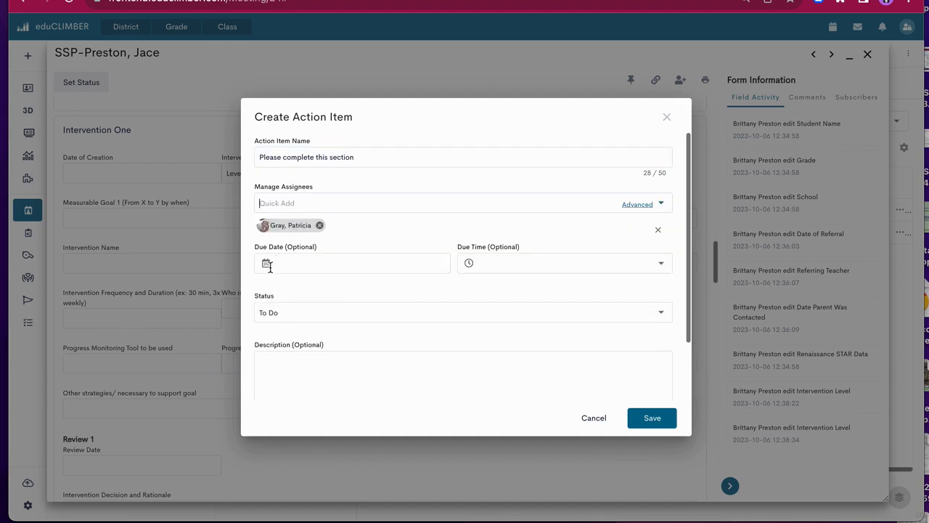
click(286, 312)
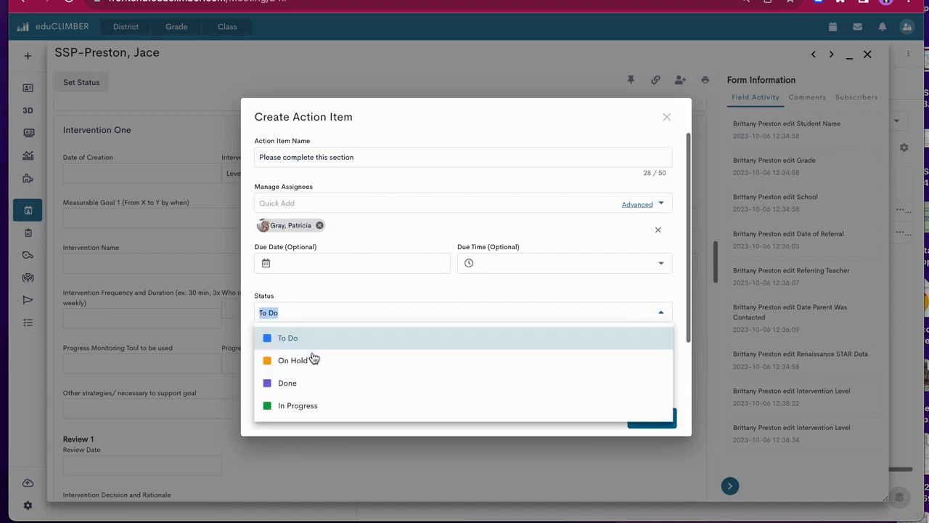
click(332, 297)
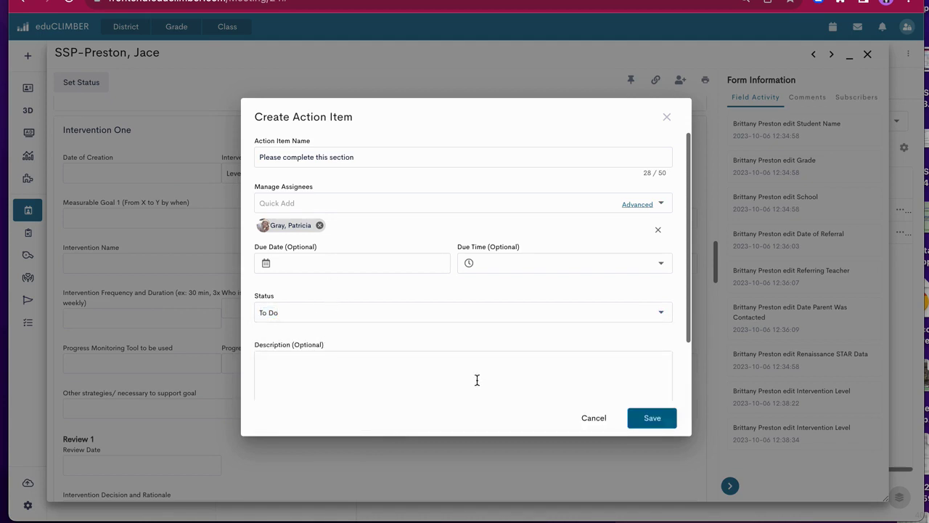
scroll(606, 361, down, 3)
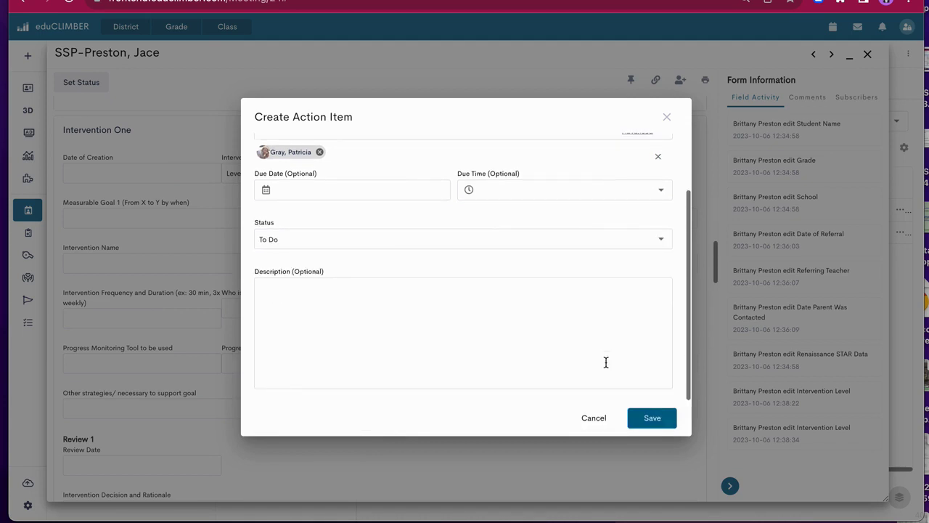
click(652, 418)
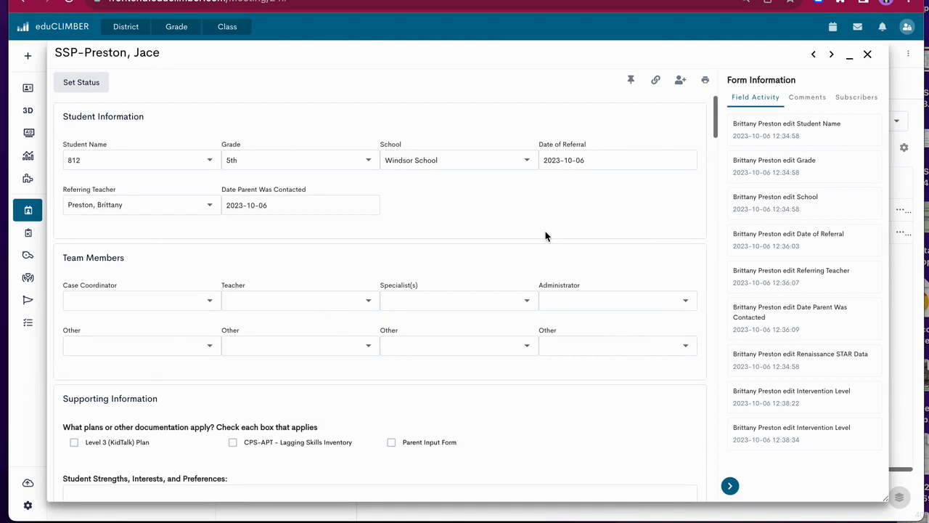
Return to Intervention One and examine Review 1's date field, decision and rationale choices, and Explanation of Decision field.
scroll(546, 236, down, 10)
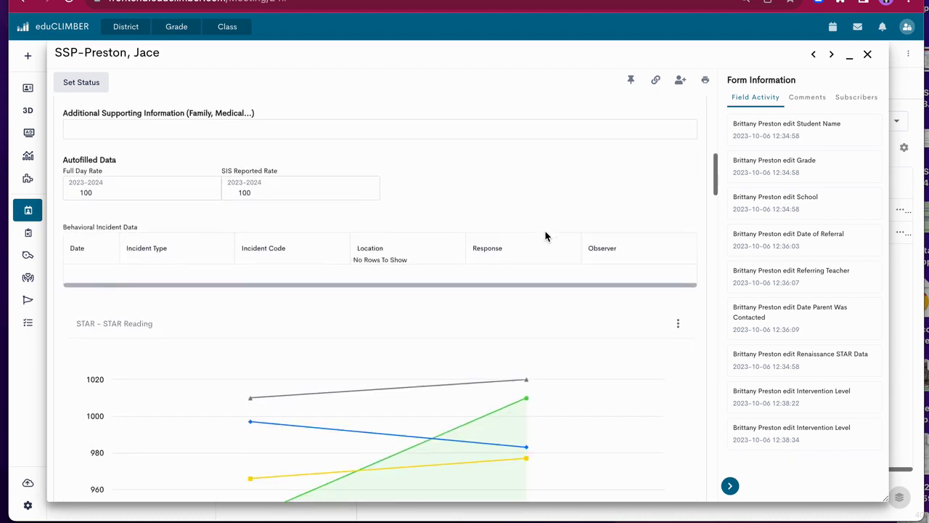
scroll(546, 235, down, 15)
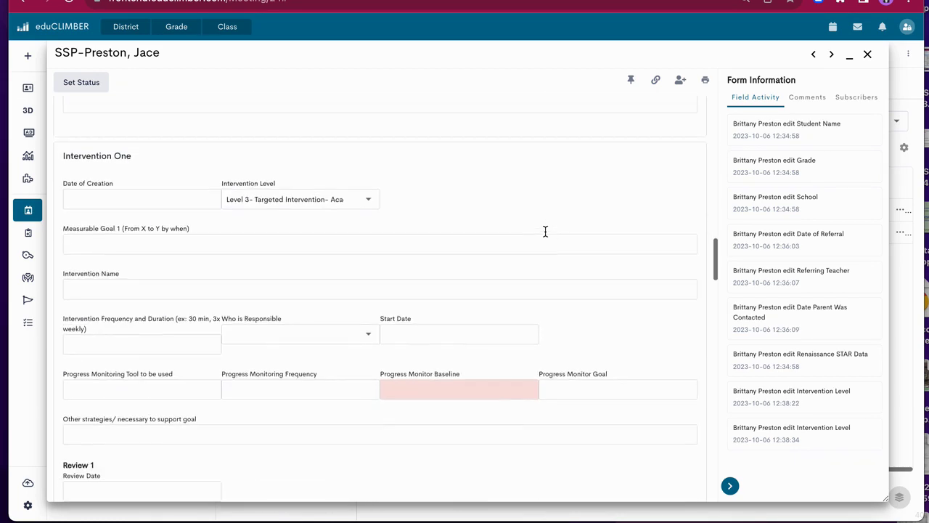
scroll(548, 236, down, 3)
scroll(548, 236, up, 2)
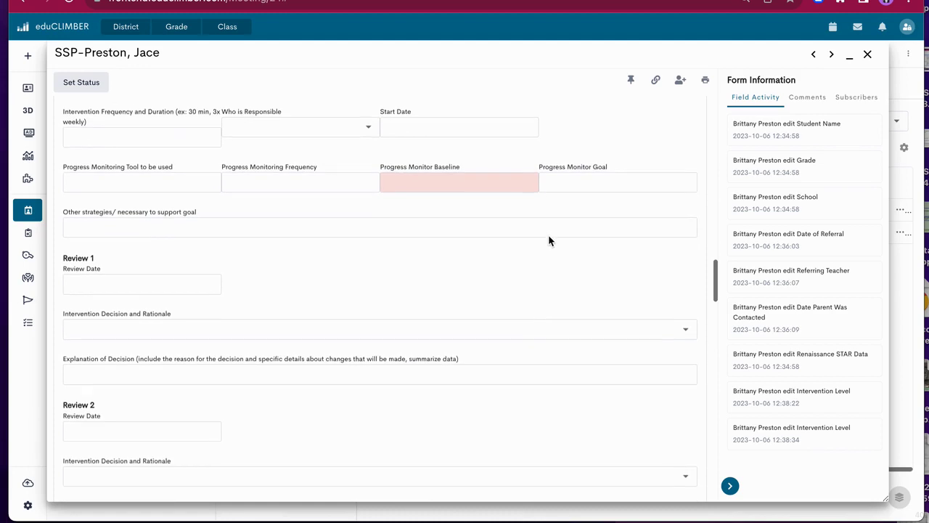
scroll(344, 298, down, 1)
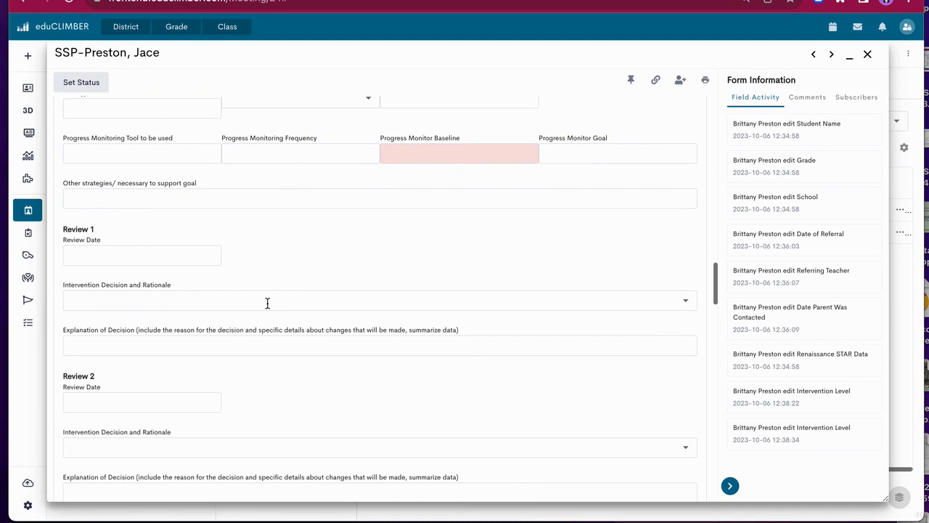
scroll(256, 293, down, 1)
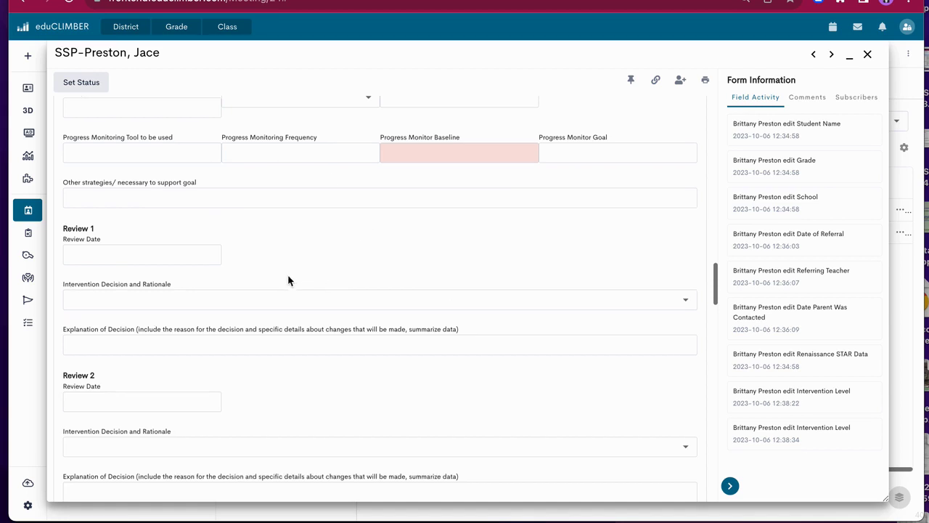
click(120, 298)
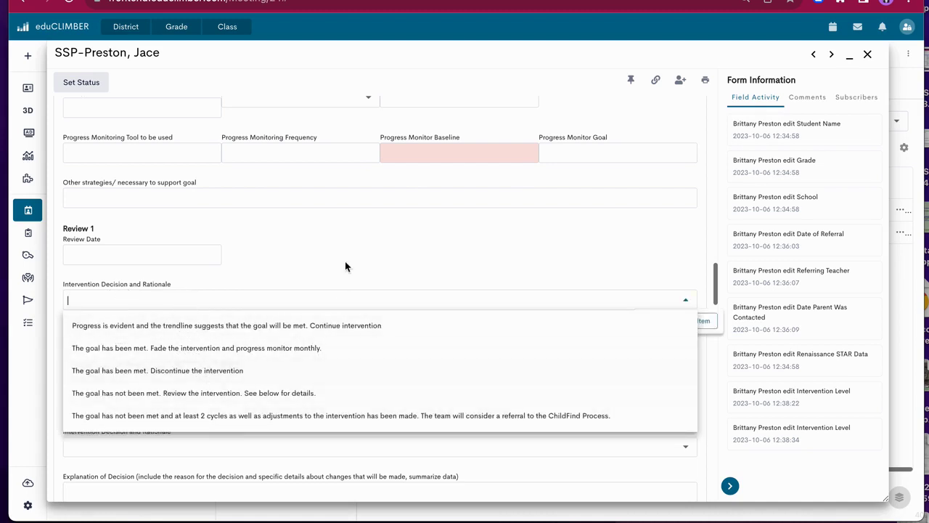
click(349, 240)
click(144, 348)
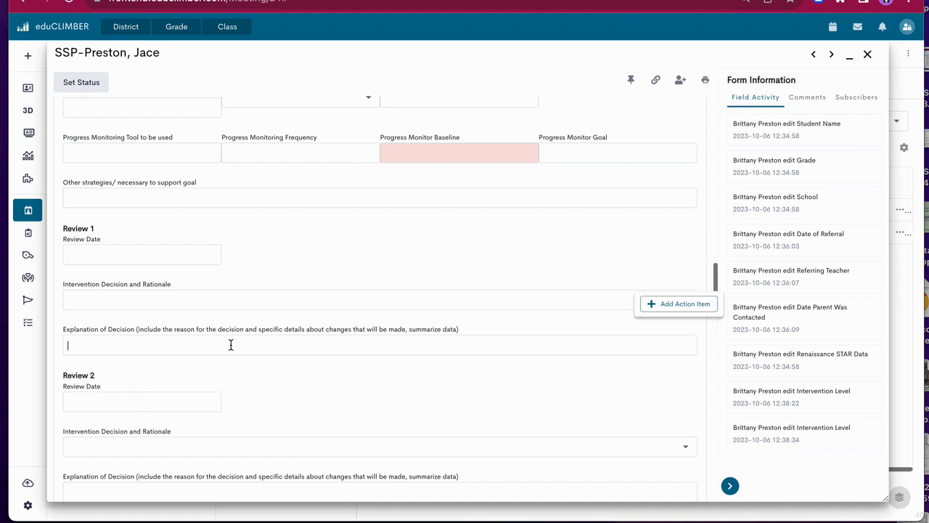
Examine the Review 2 and Intervention Two sections of the student's SSP form, and close the form.
scroll(230, 344, down, 4)
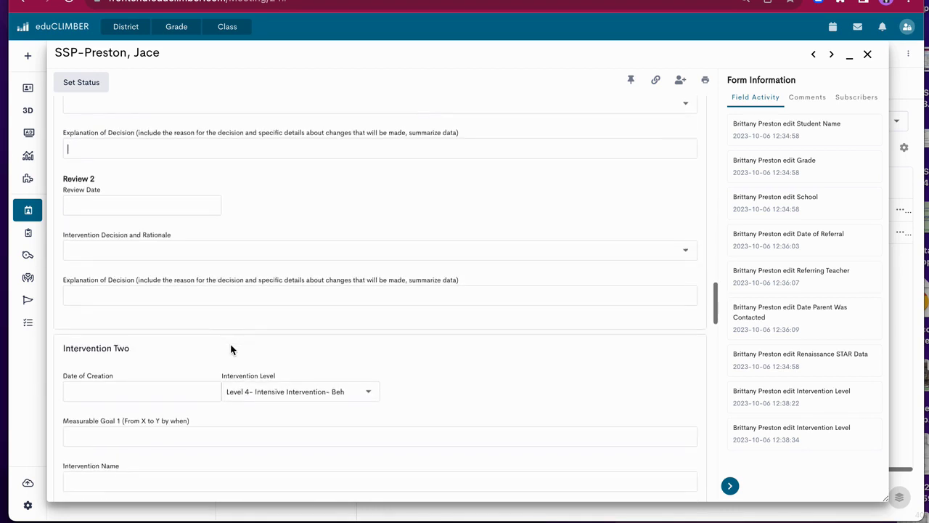
scroll(230, 344, up, 4)
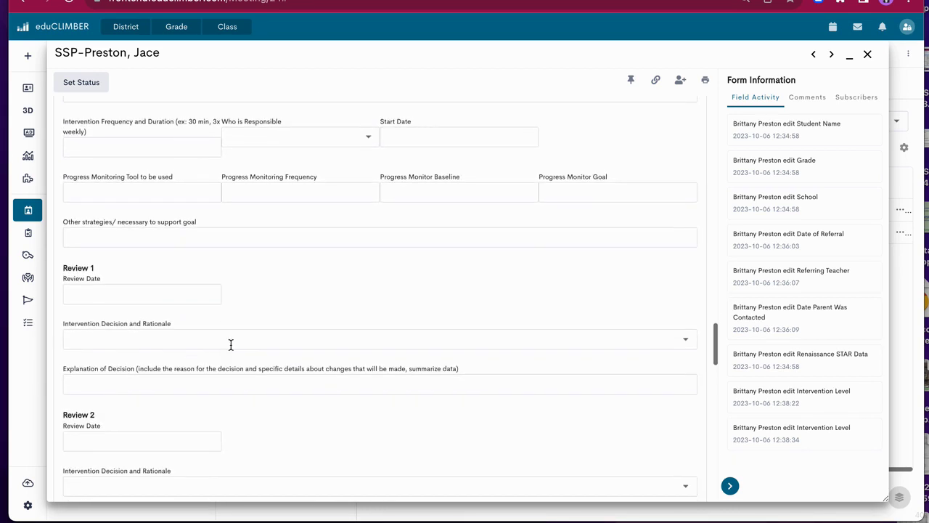
scroll(230, 344, down, 4)
scroll(230, 344, up, 5)
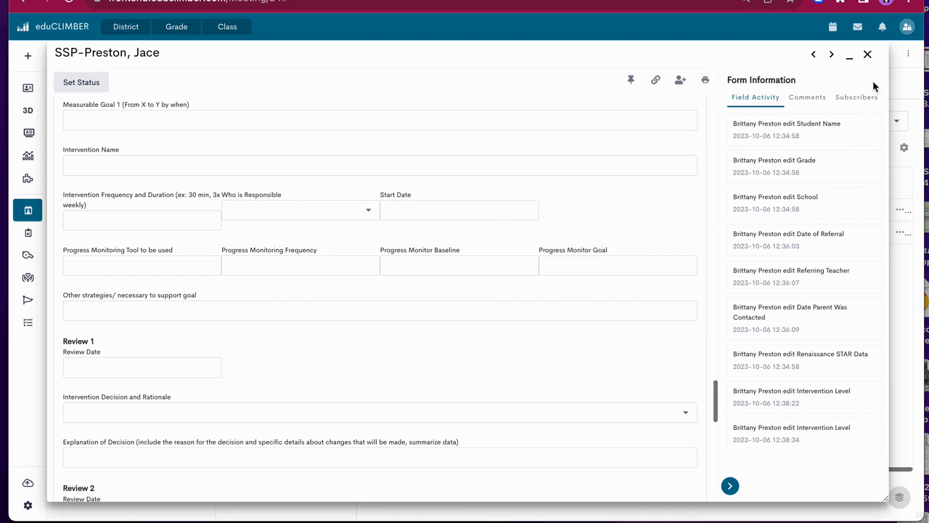
click(868, 58)
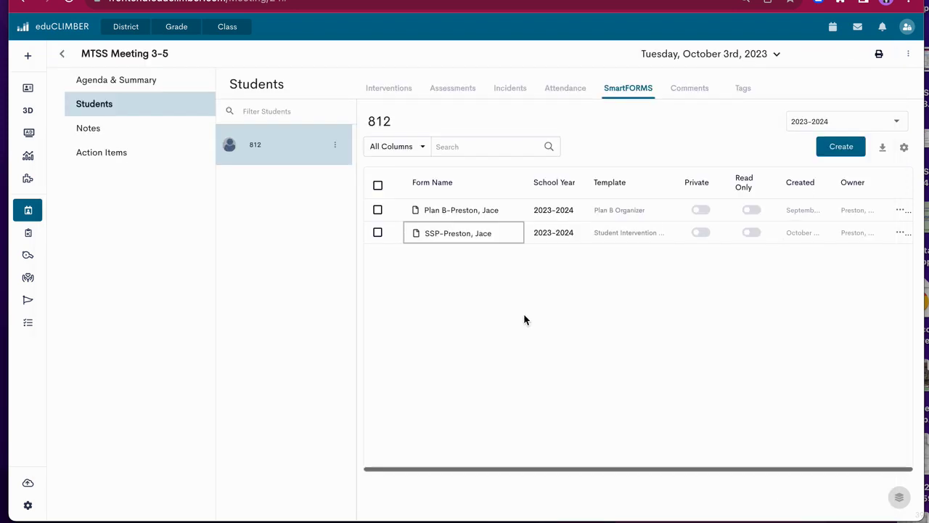
Examine the individual and bulk actions available for the student's SSP form, leaving it unselected.
click(902, 232)
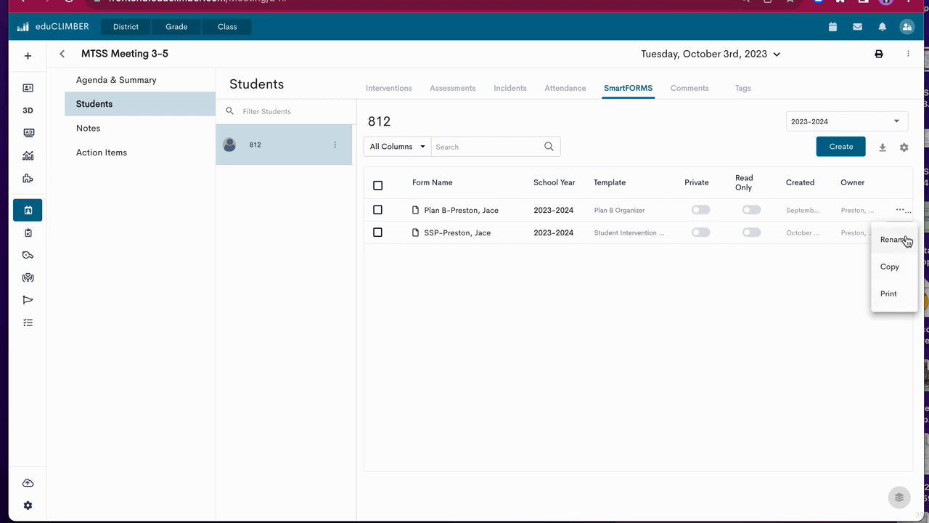
click(378, 233)
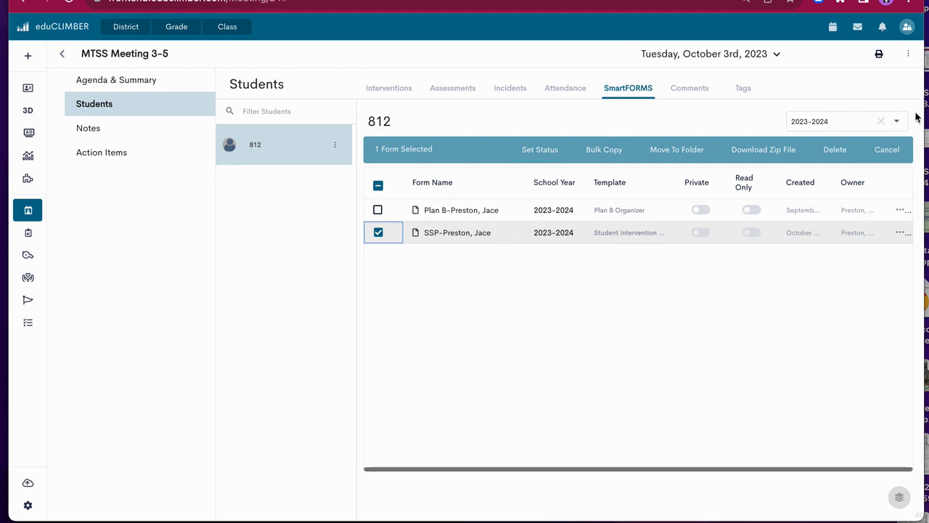
click(379, 233)
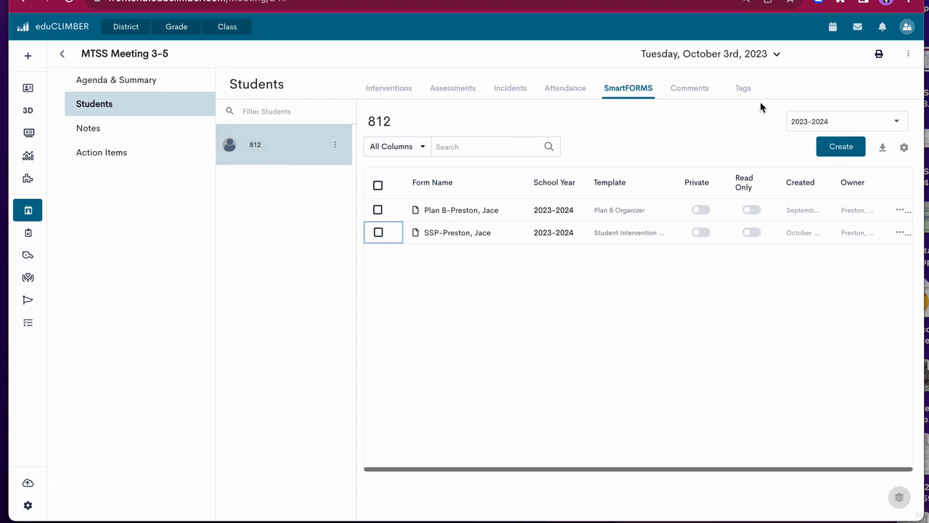
Switch the meeting to its Tuesday, October 10th, 2023 session and show the agenda and summary.
click(774, 56)
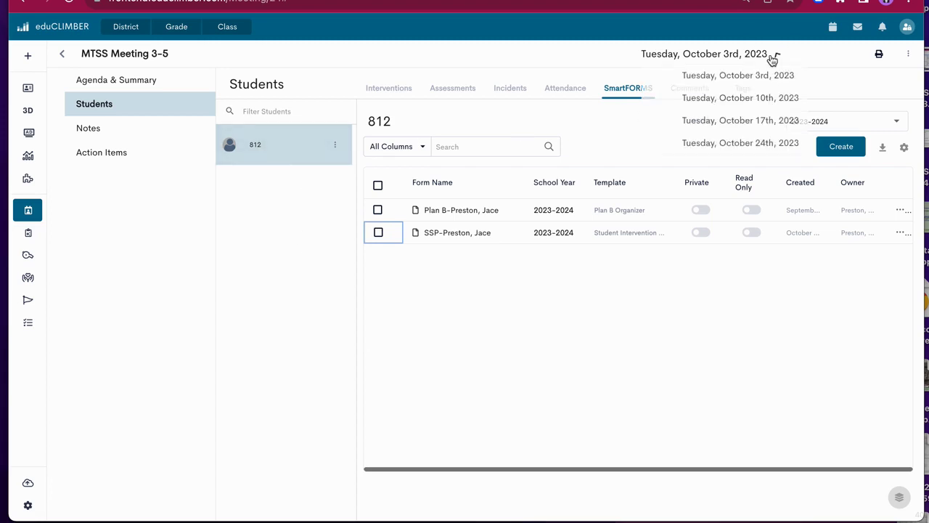
click(768, 100)
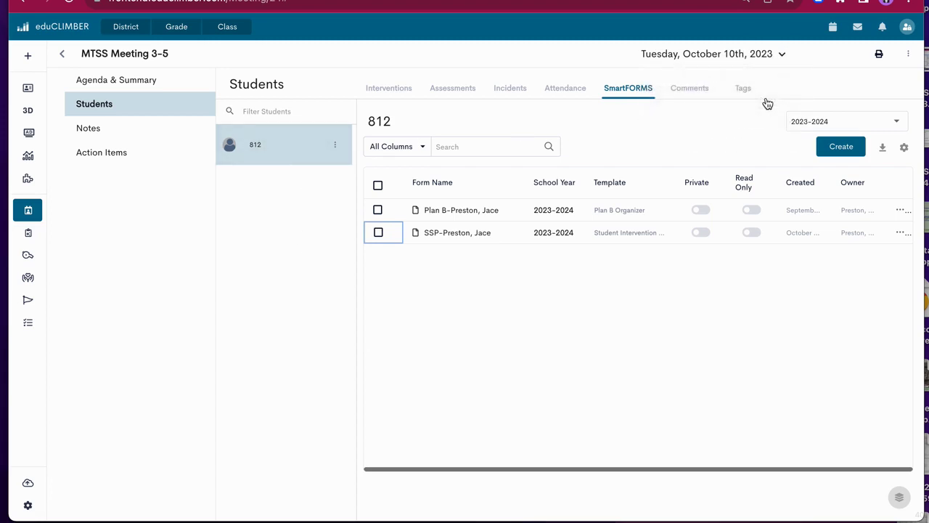
click(335, 146)
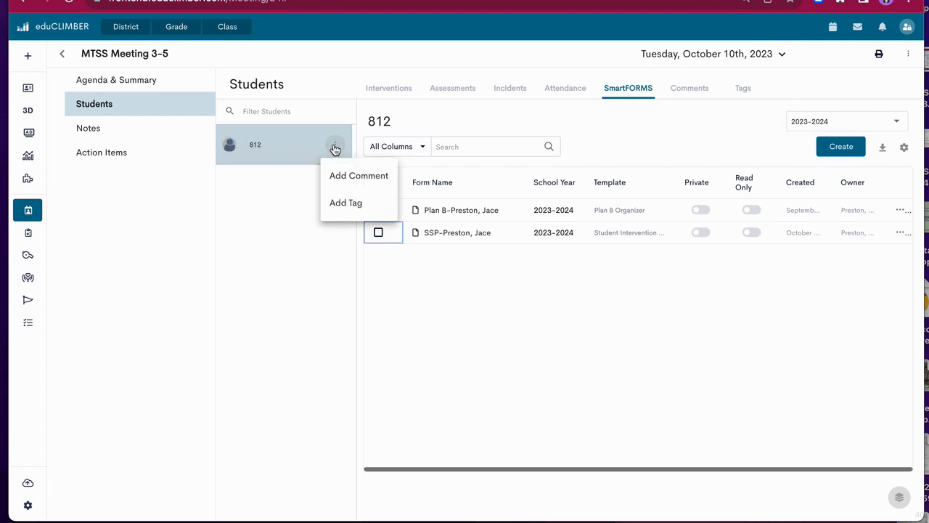
click(297, 191)
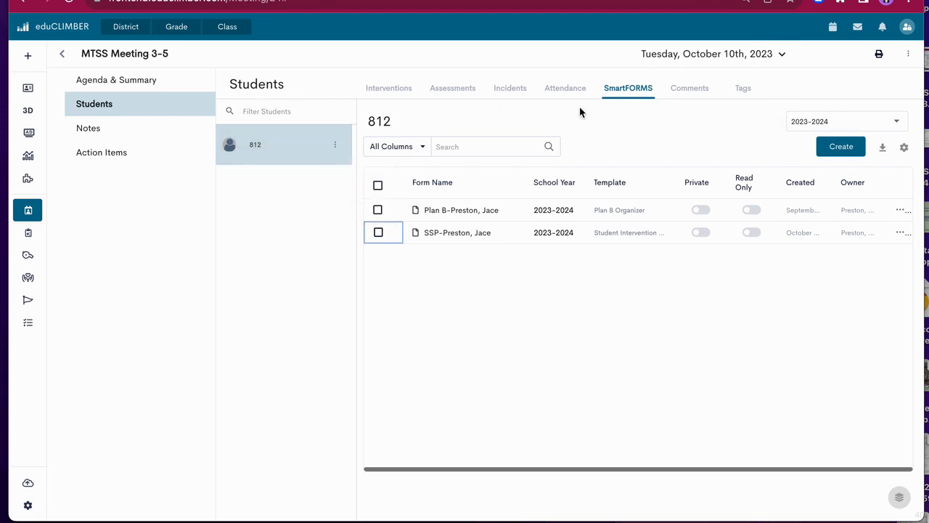
click(169, 85)
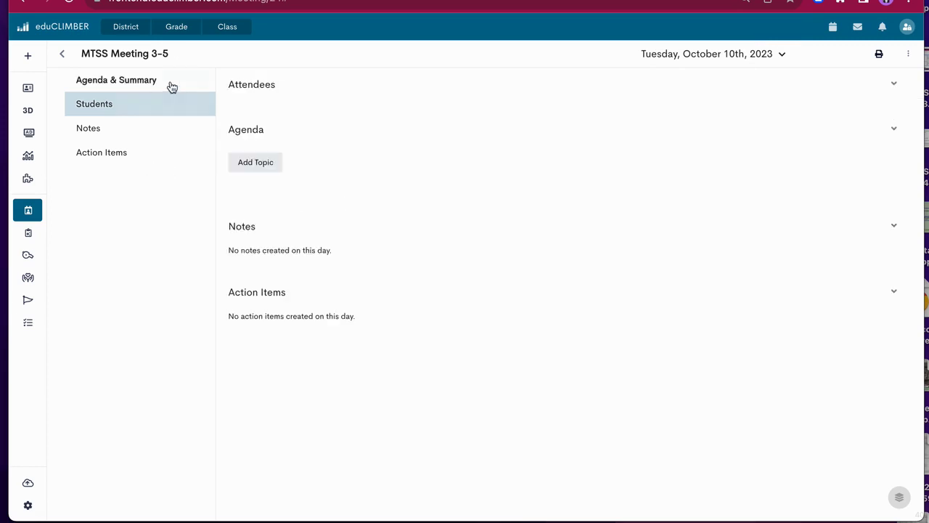
Replace the meeting's attached student with the Windsor School 12th-grade student, save the configuration, and show the session's student list.
click(908, 58)
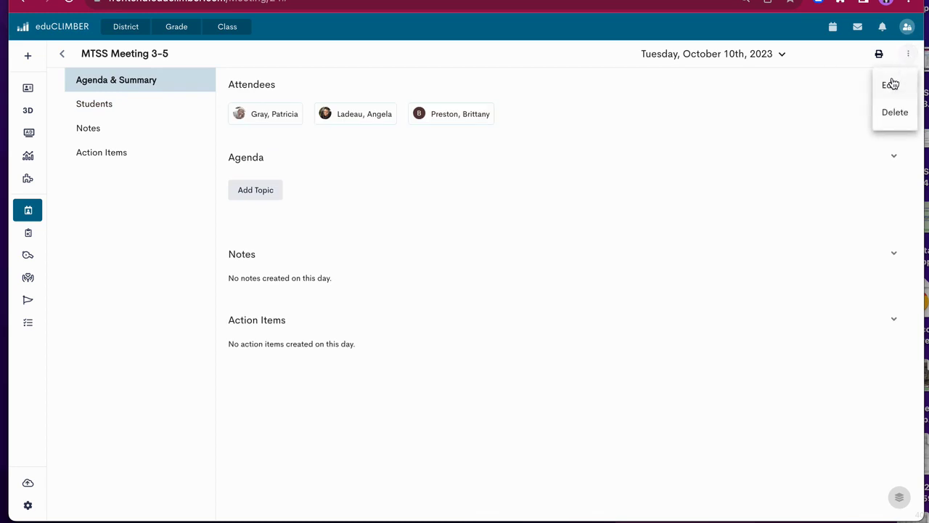
click(891, 84)
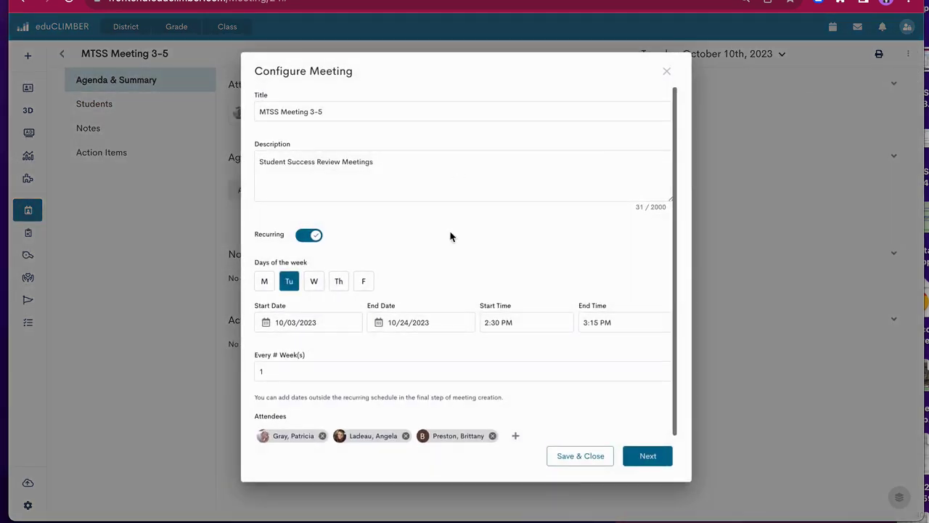
scroll(451, 236, down, 1)
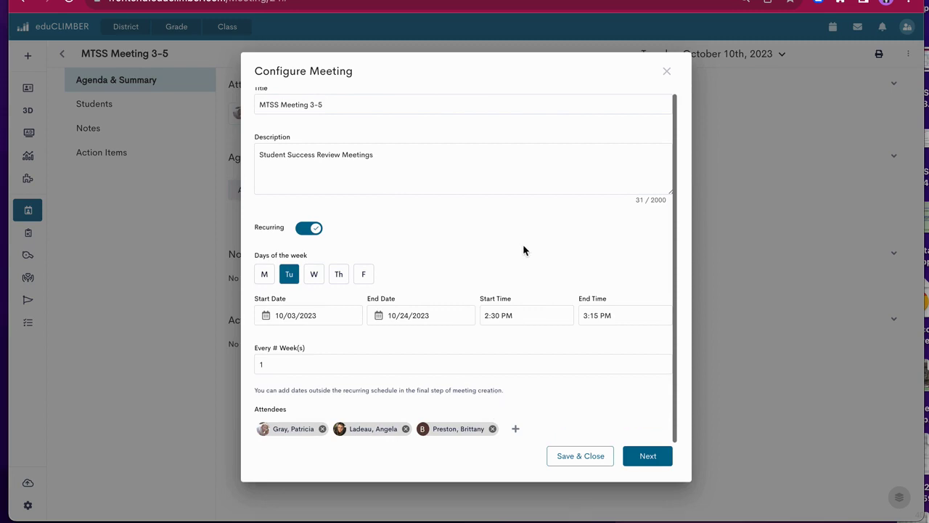
click(647, 460)
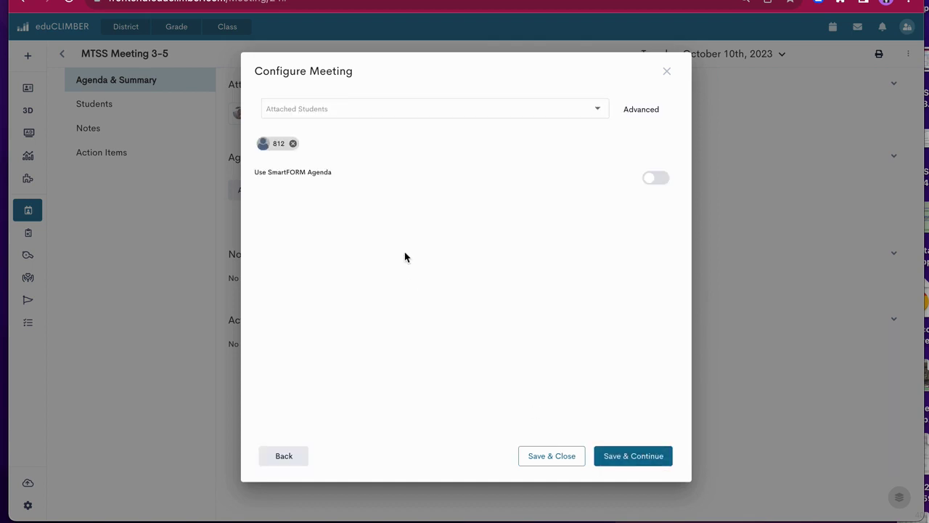
click(293, 144)
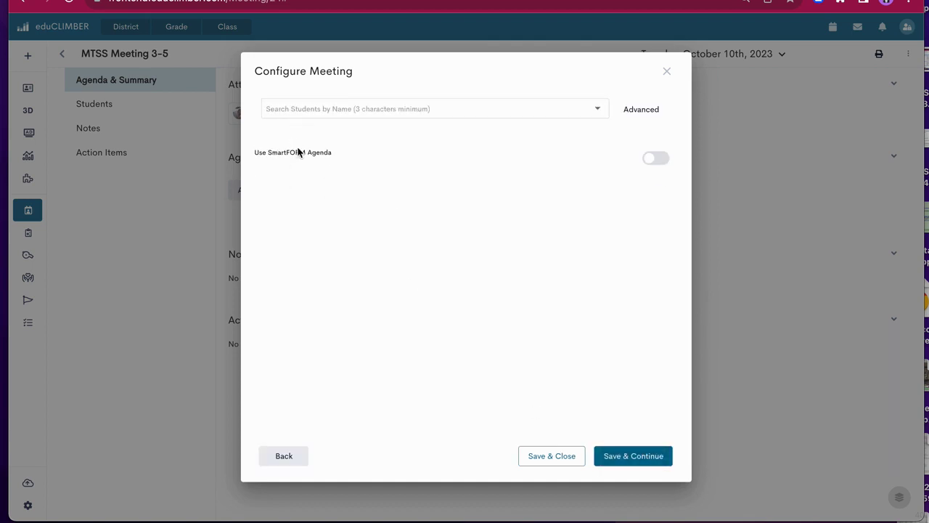
text(876)
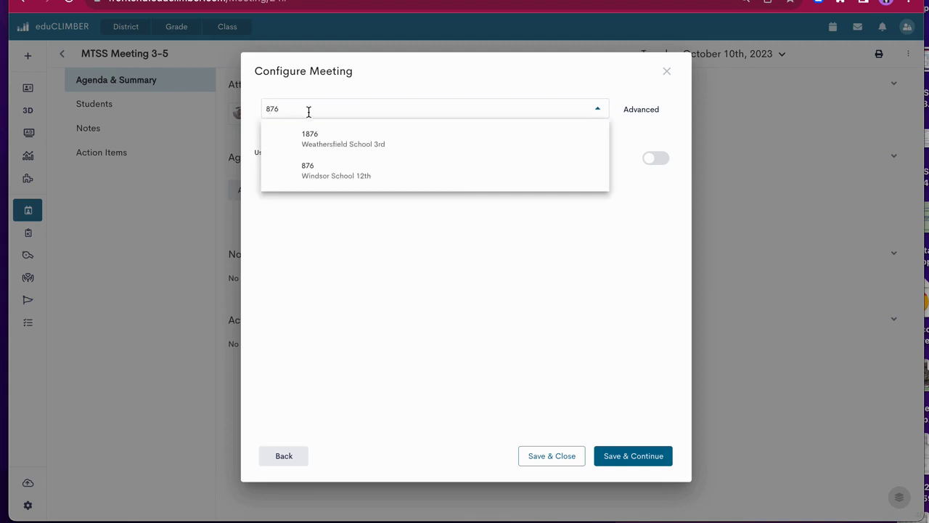
click(344, 180)
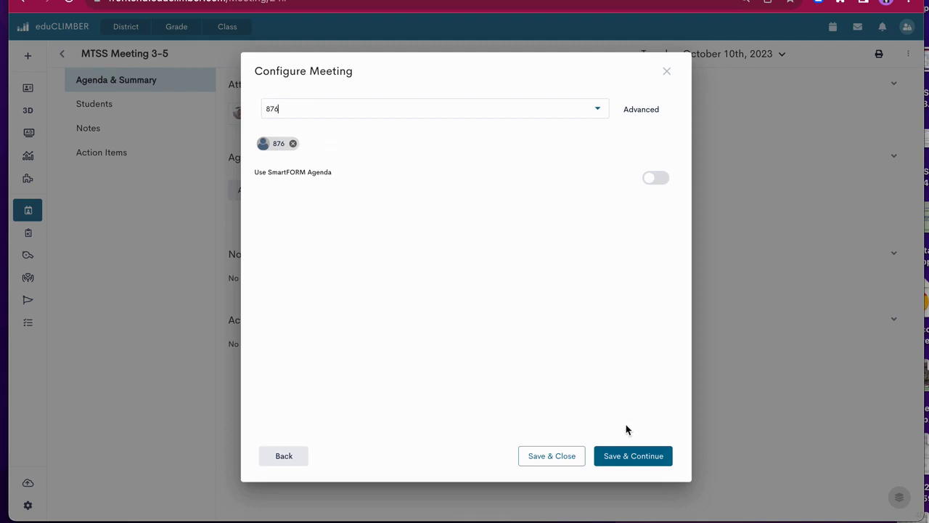
click(639, 458)
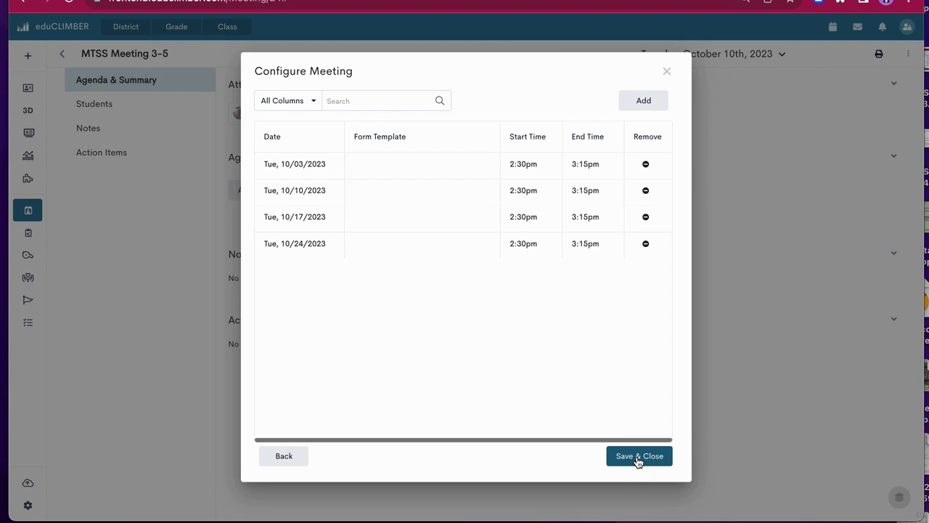
click(639, 457)
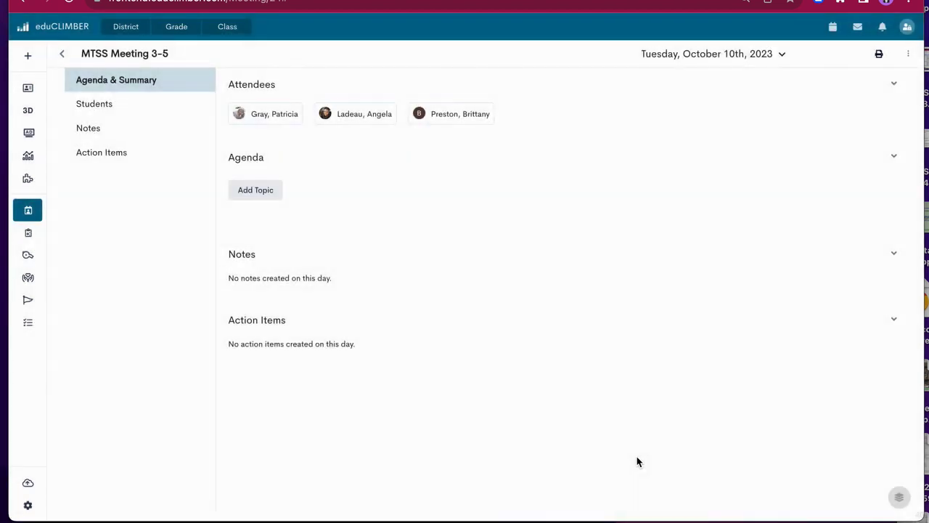
click(135, 104)
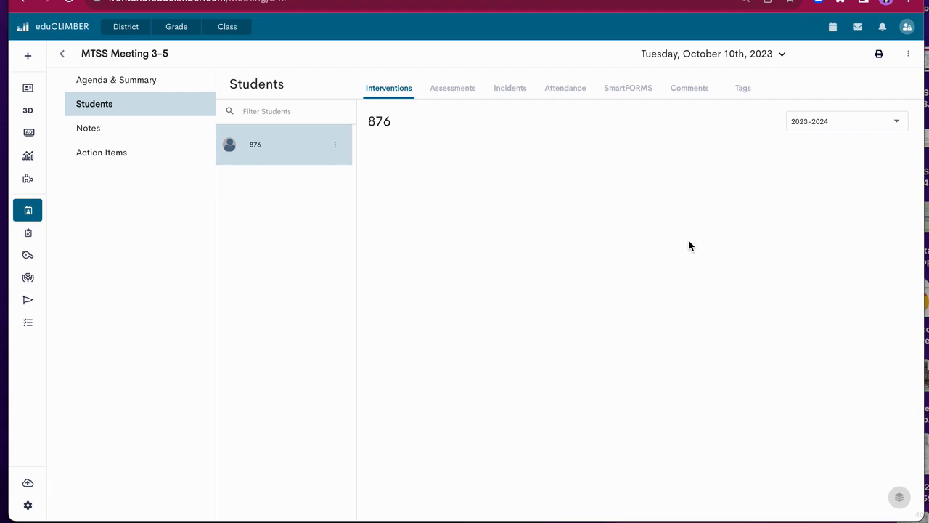
Find the Windsor School 5th-grade student by student number for 2023-2024 and open their profile.
click(27, 88)
click(389, 158)
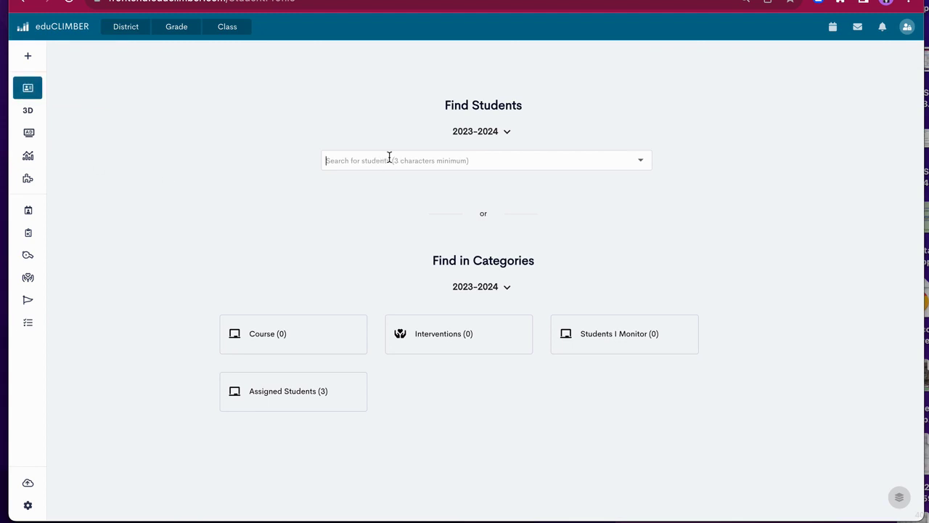
text(812)
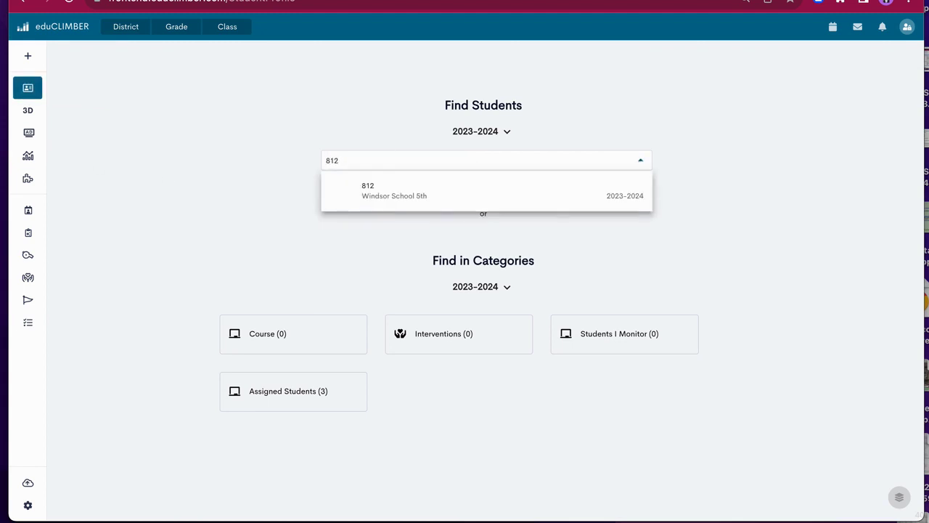
click(398, 193)
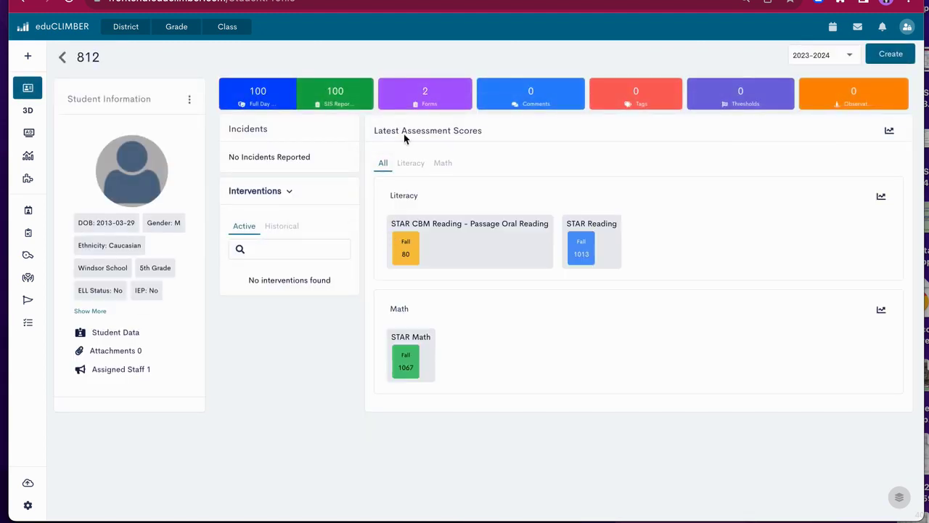
Check the student's smartFORMS list in the profile, close it, and leave the profile.
click(447, 97)
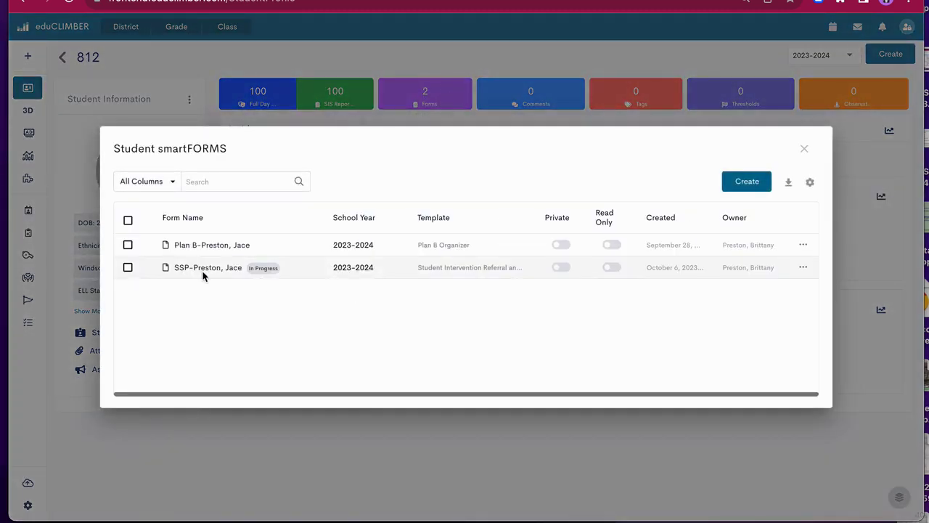
click(805, 149)
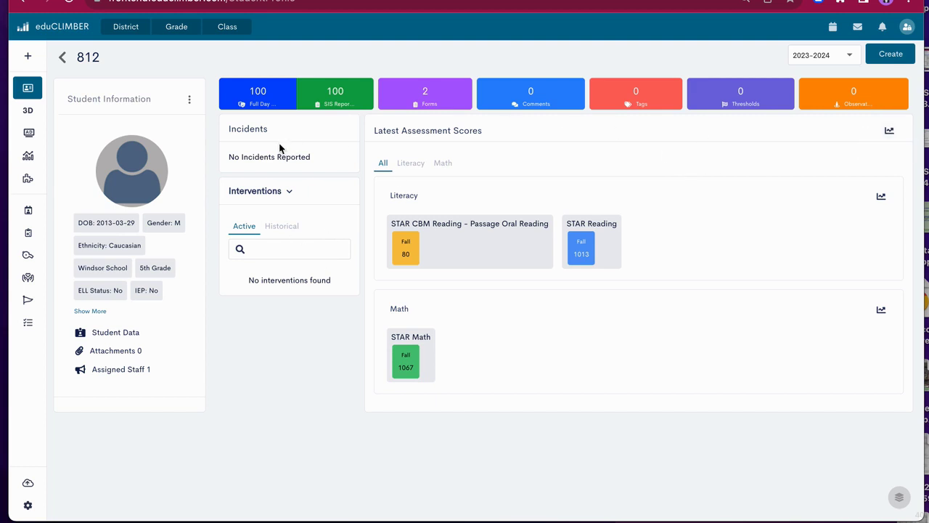
click(77, 58)
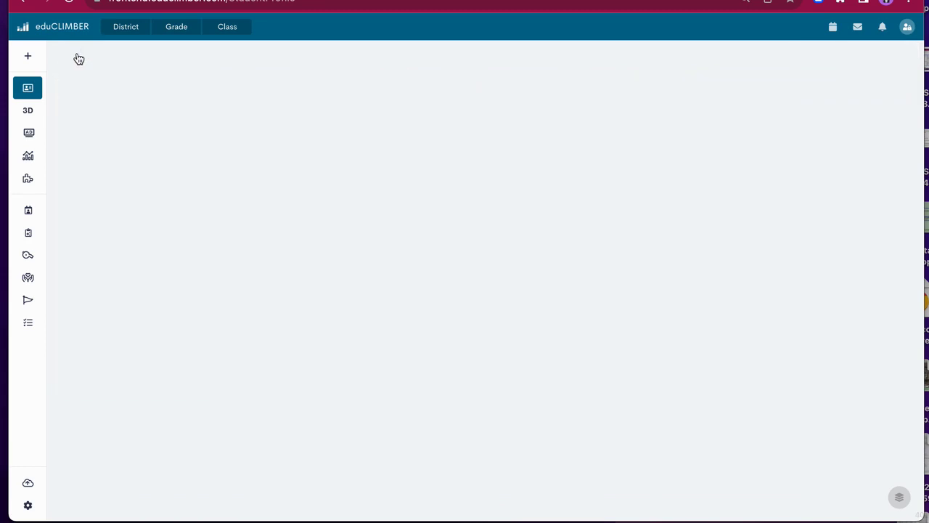